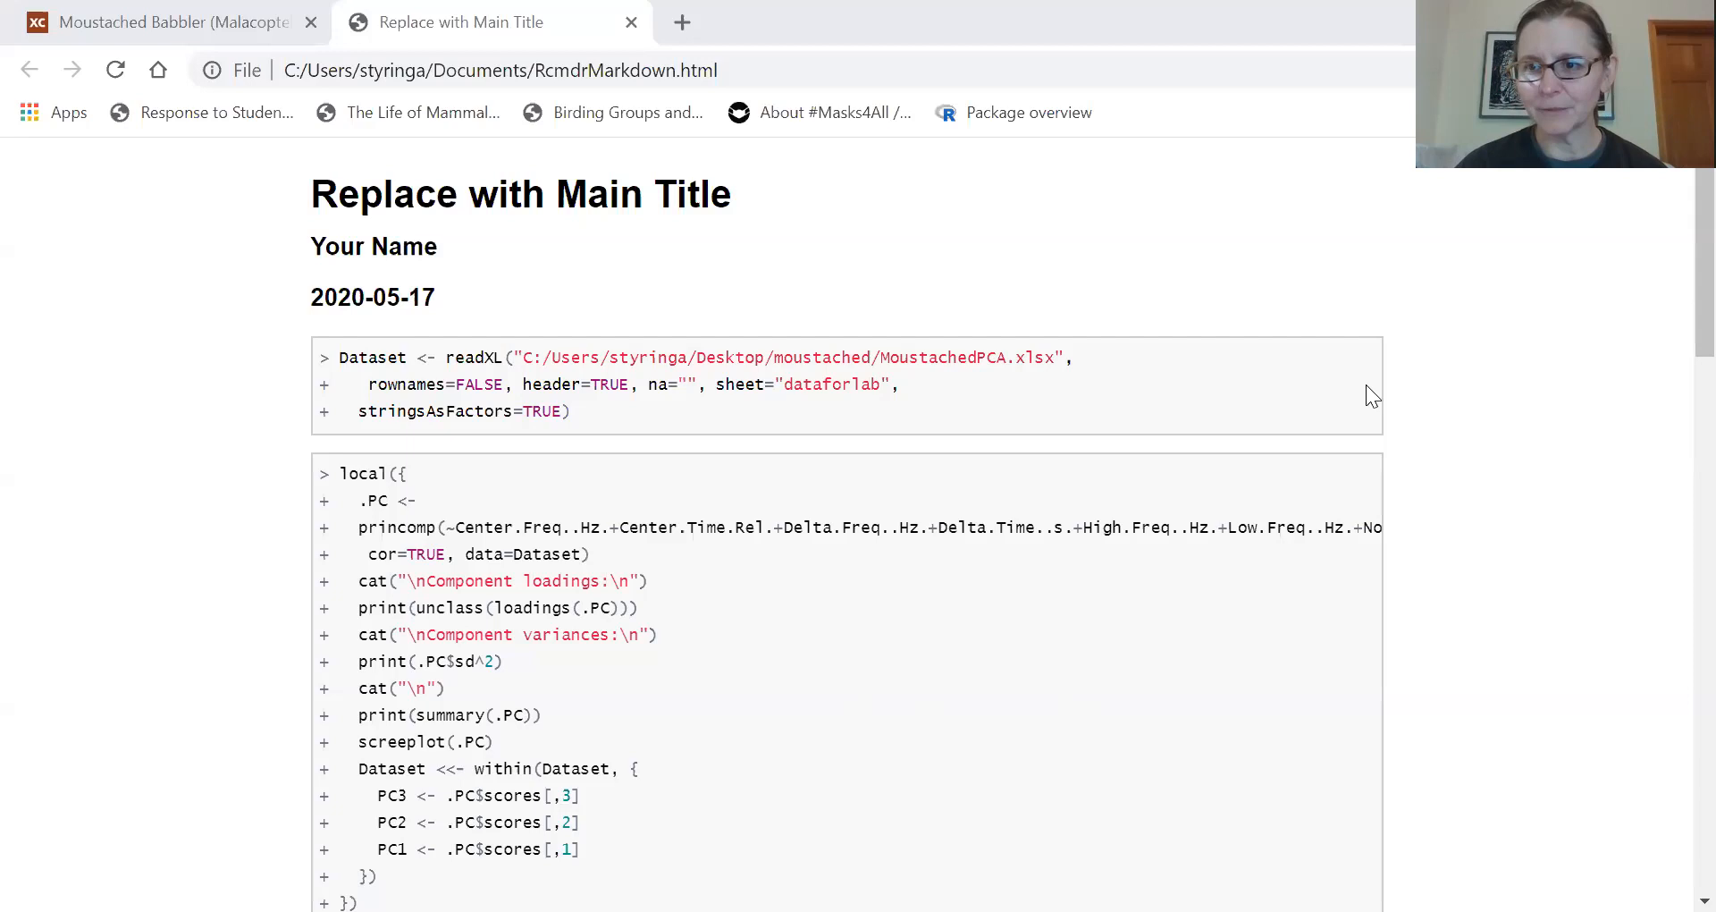
- Review the report from the data import and PCA code down to the component loadings table
scroll(1672, 215, "down", 1)
scroll(1672, 223, "down", 2)
scroll(1671, 277, "down", 1)
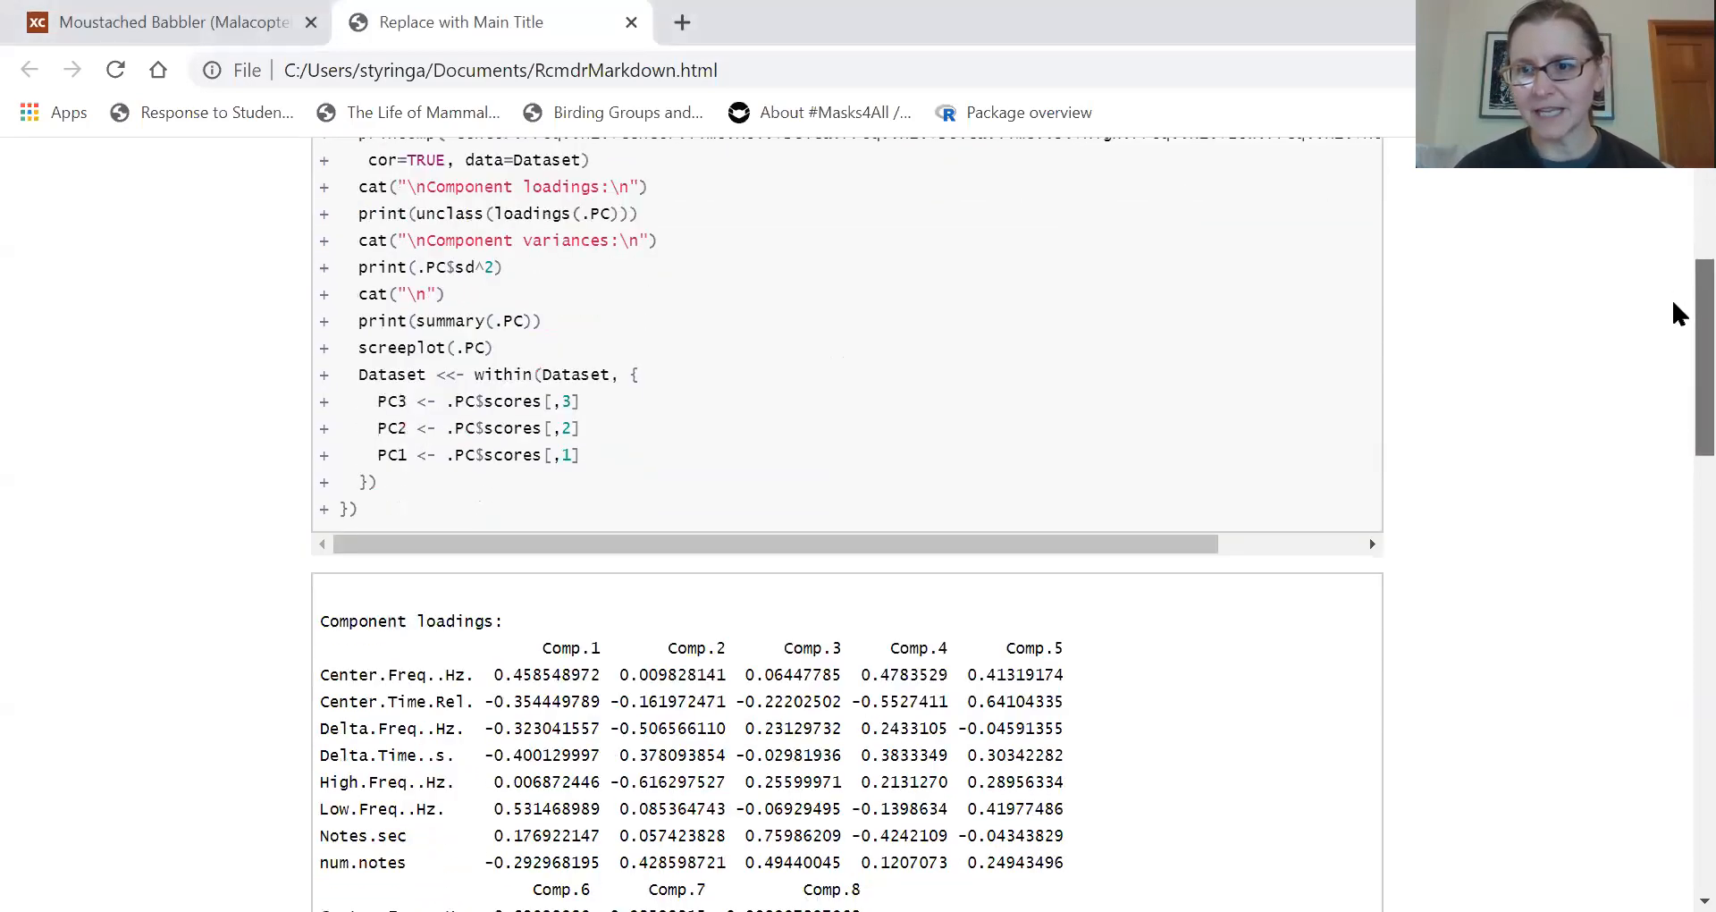
scroll(1672, 346, "down", 3)
scroll(1674, 362, "down", 1)
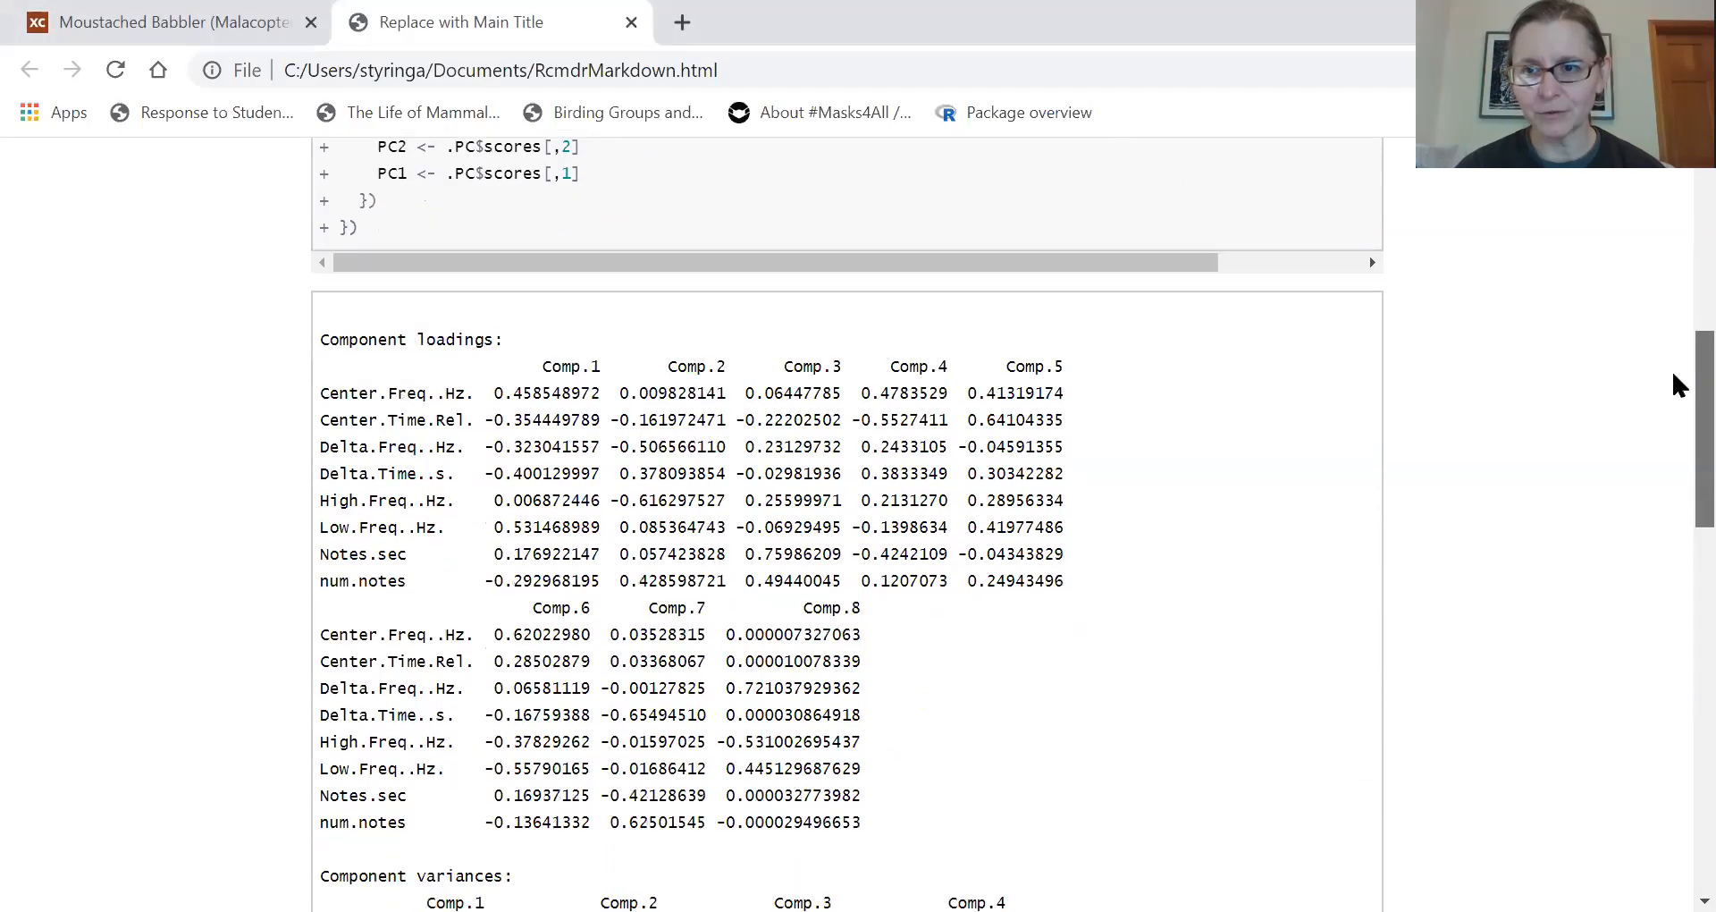
scroll(1676, 259, "up", 5)
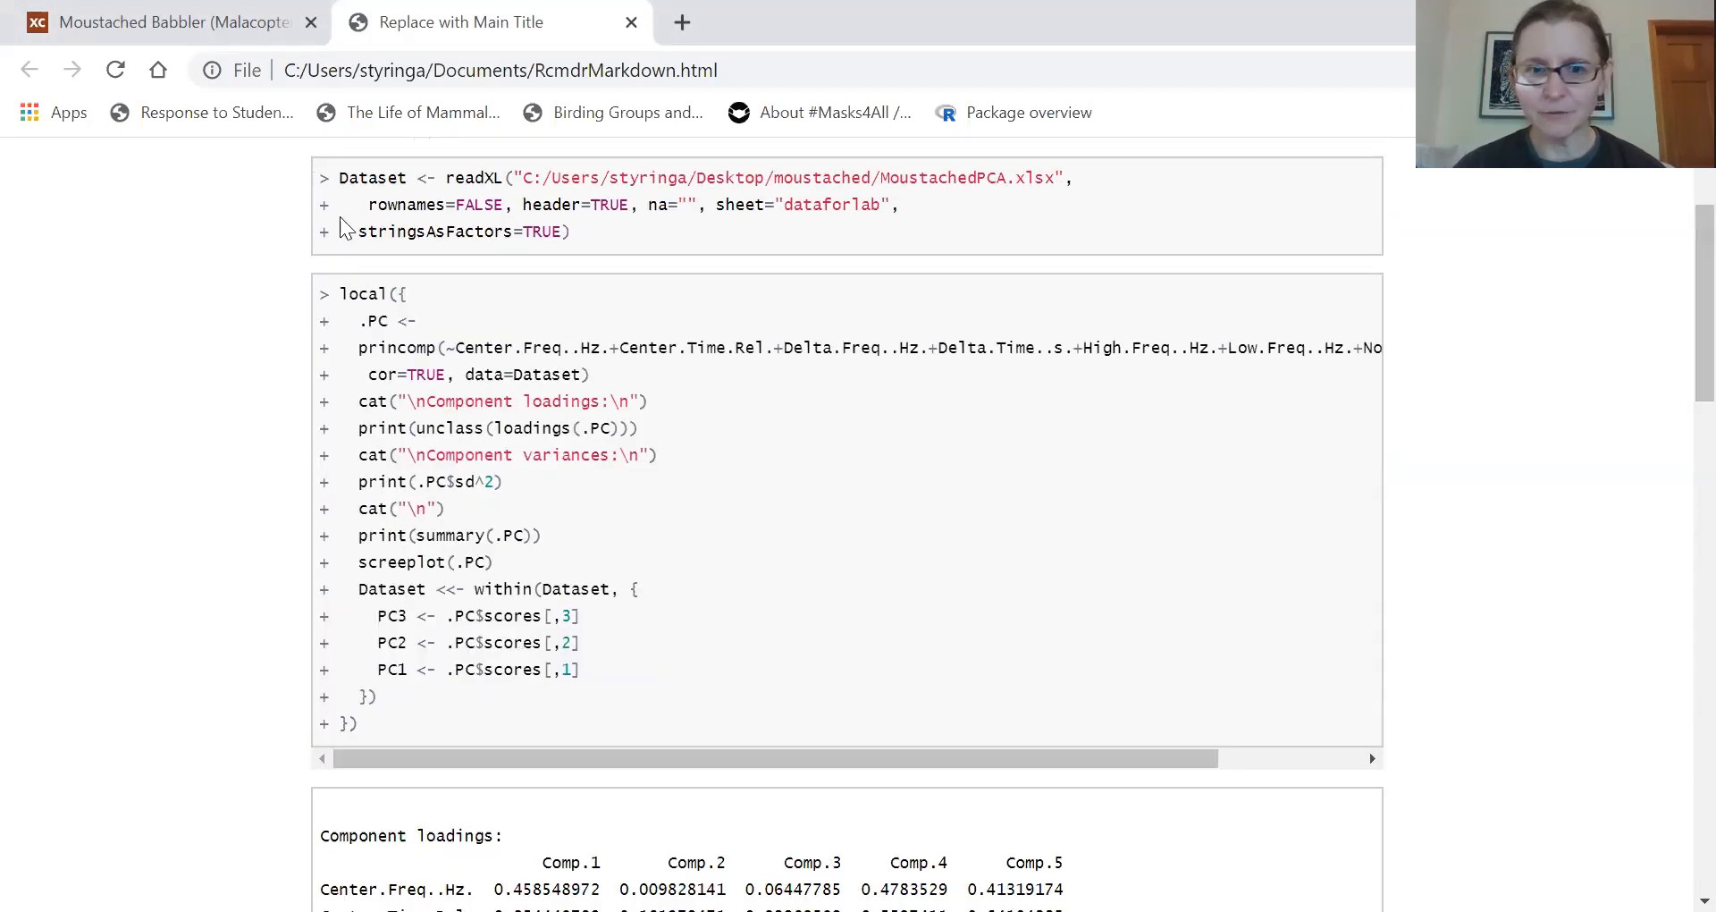
scroll(1674, 386, "down", 3)
scroll(1678, 435, "down", 4)
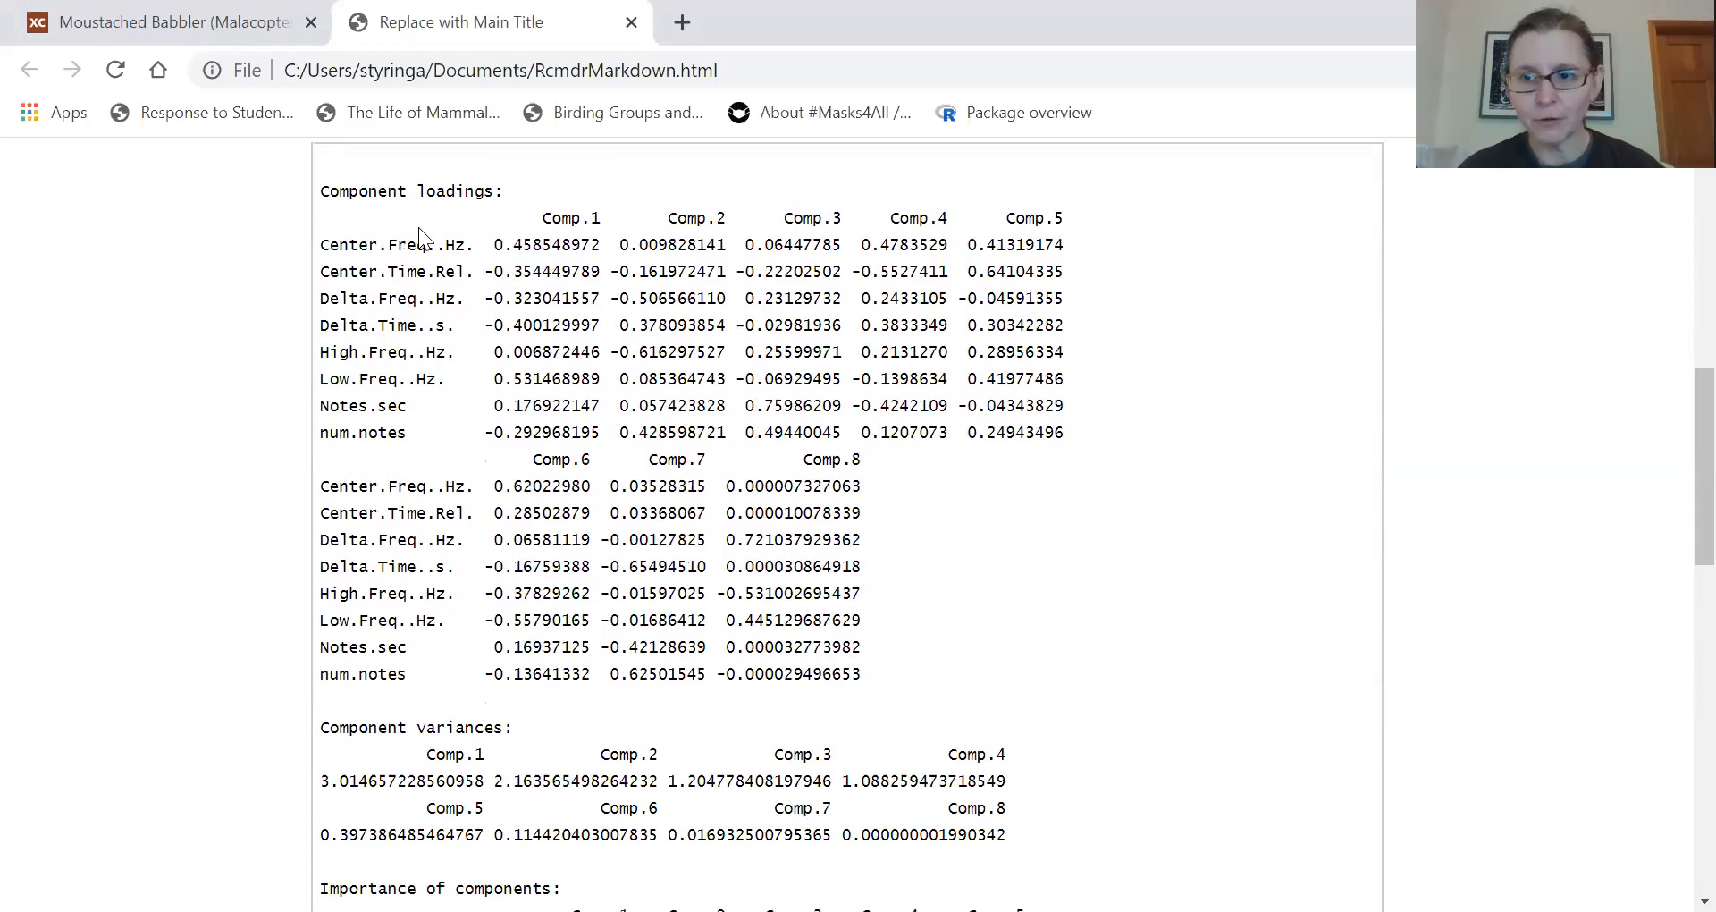
mouse_move(1676, 434)
left_mouse_down()
mouse_move(1674, 751)
mouse_move(1674, 435)
left_mouse_up()
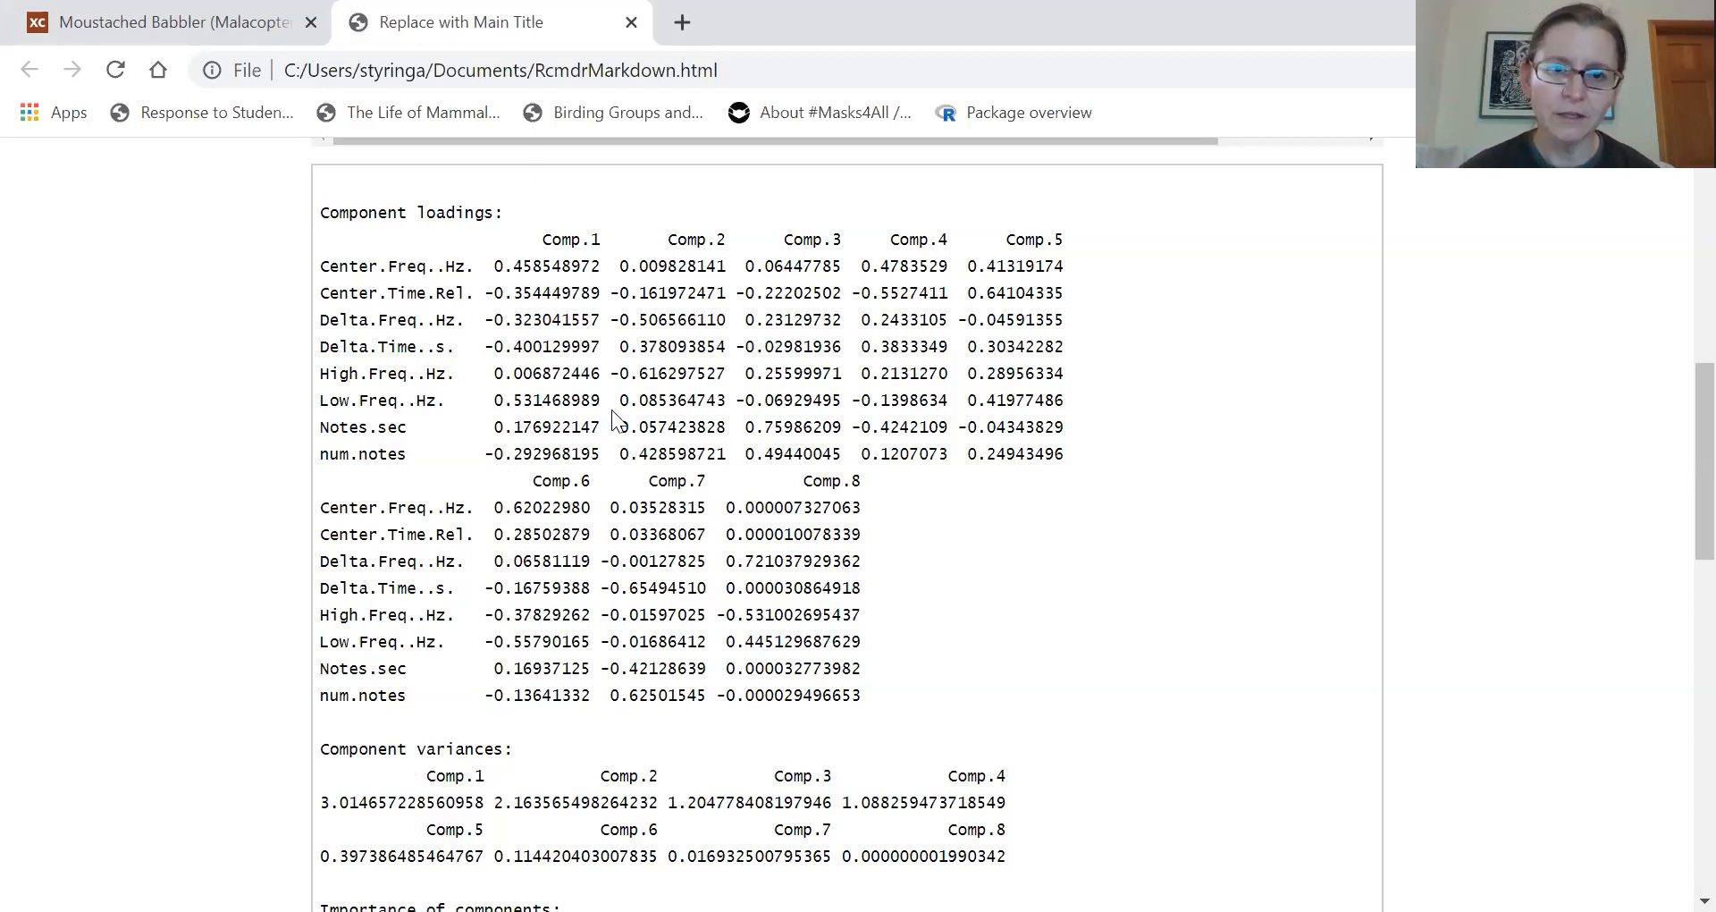
- Highlight the Comp.1 loadings of Low.Freq and Center.Freq, the Comp.2 loadings of High.Freq and Delta.Freq, and the Comp.3 loading of Notes.sec
left_click_drag(610, 404, 337, 404)
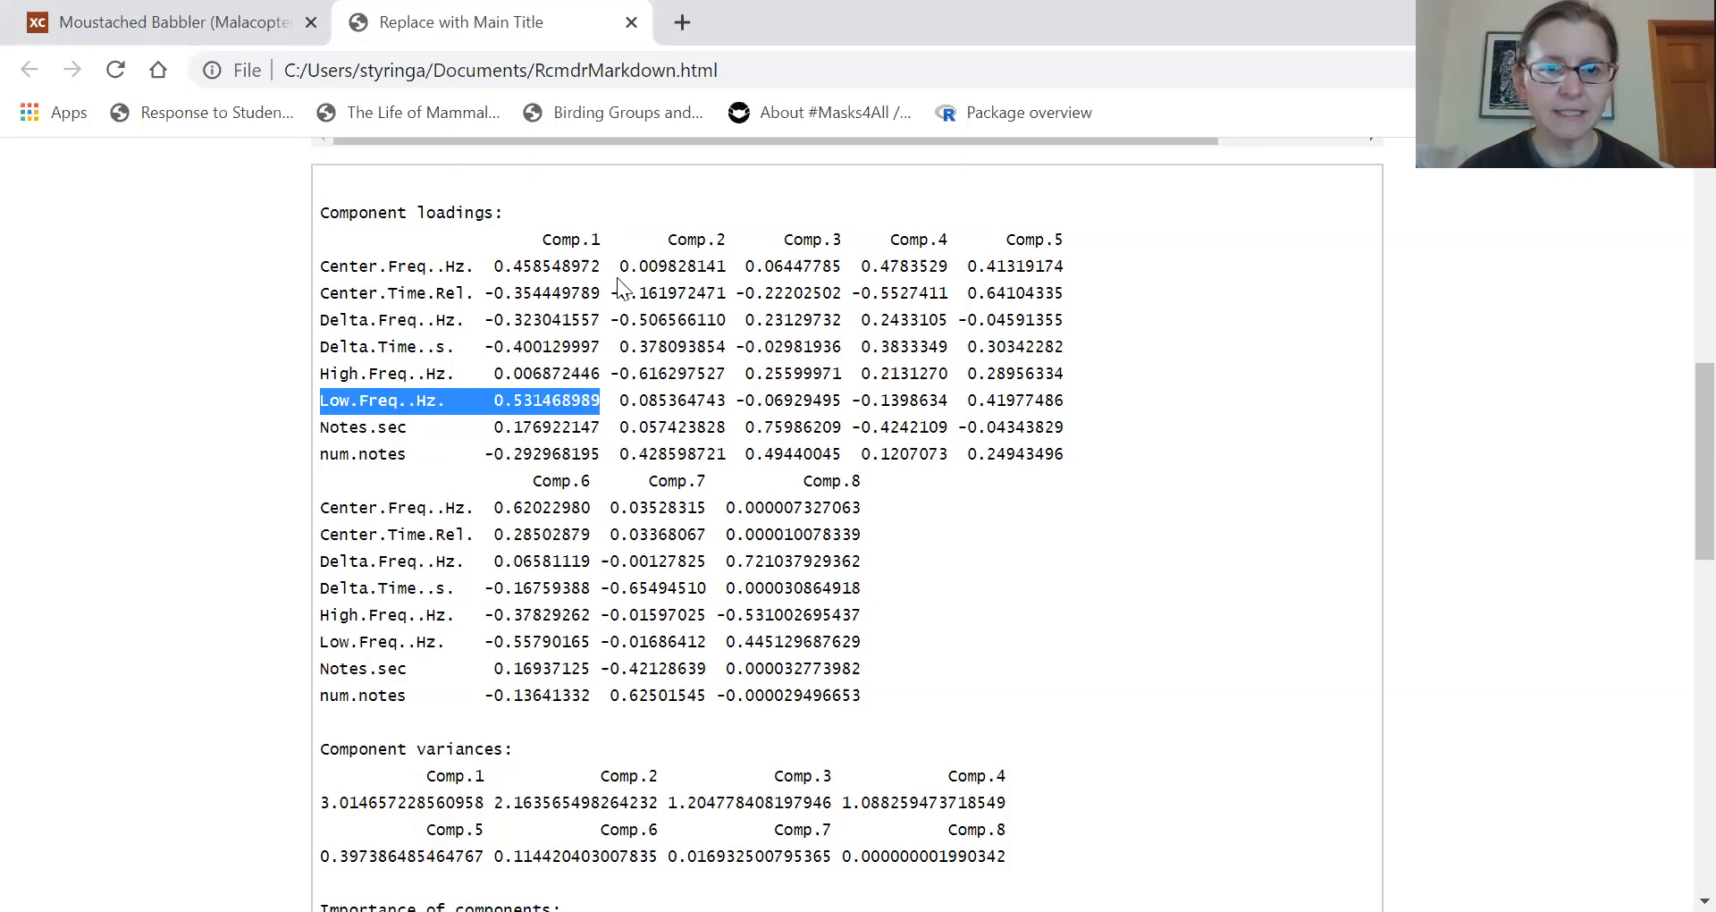
left_click_drag(600, 267, 313, 268)
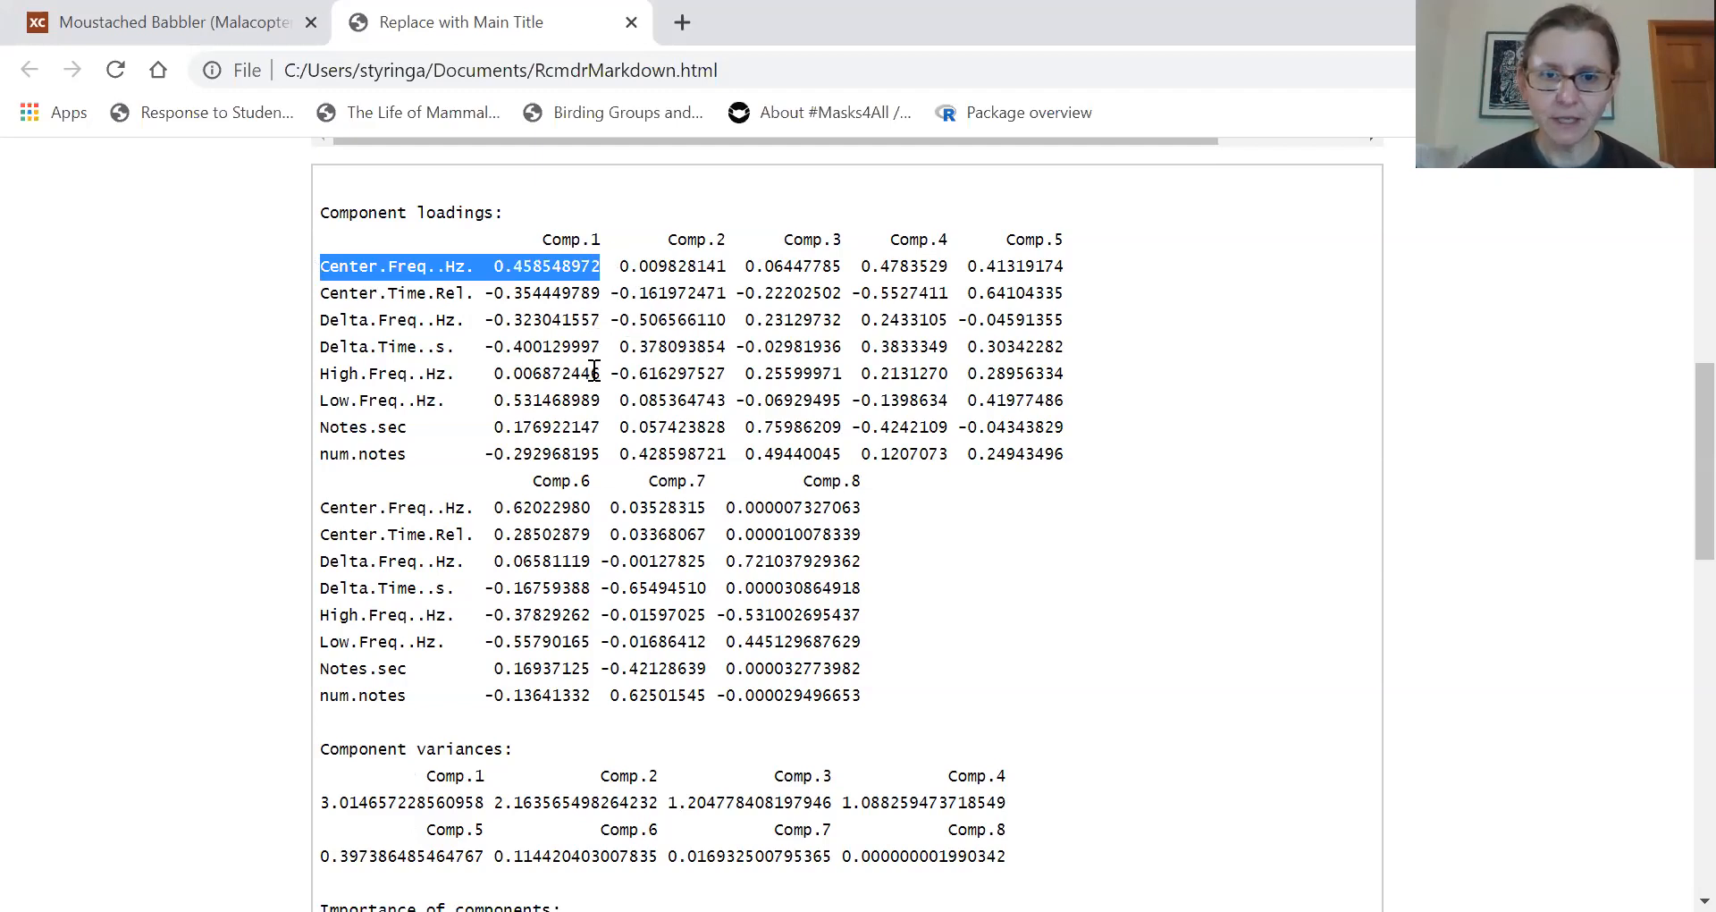
left_click_drag(726, 373, 593, 370)
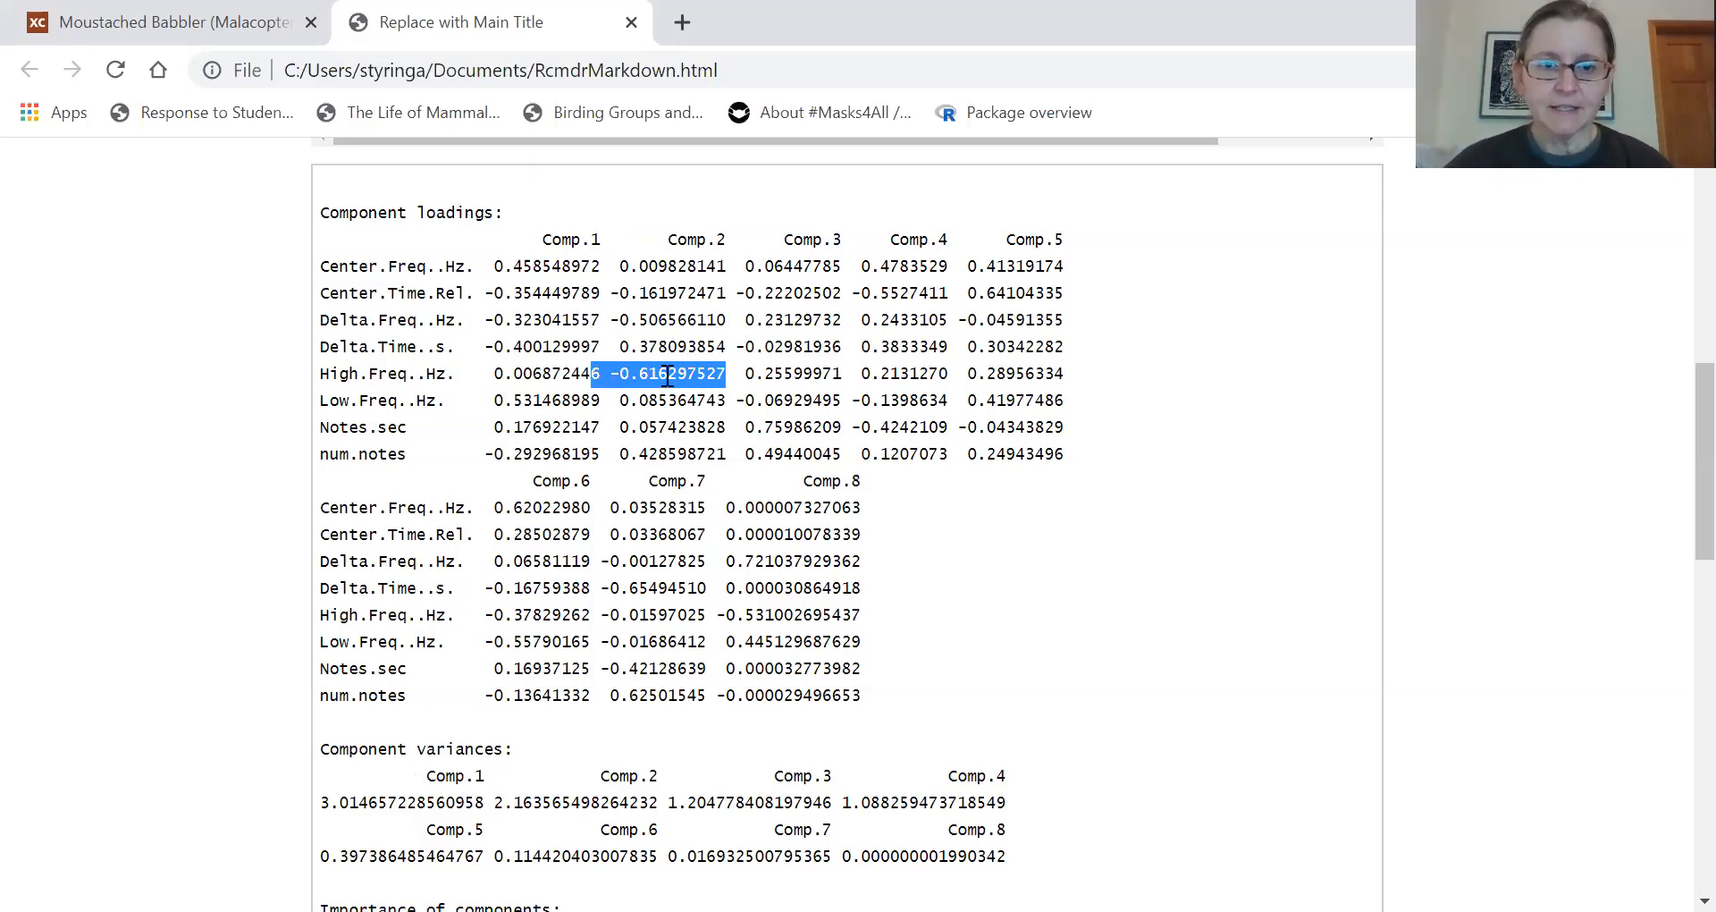
left_click_drag(726, 320, 605, 332)
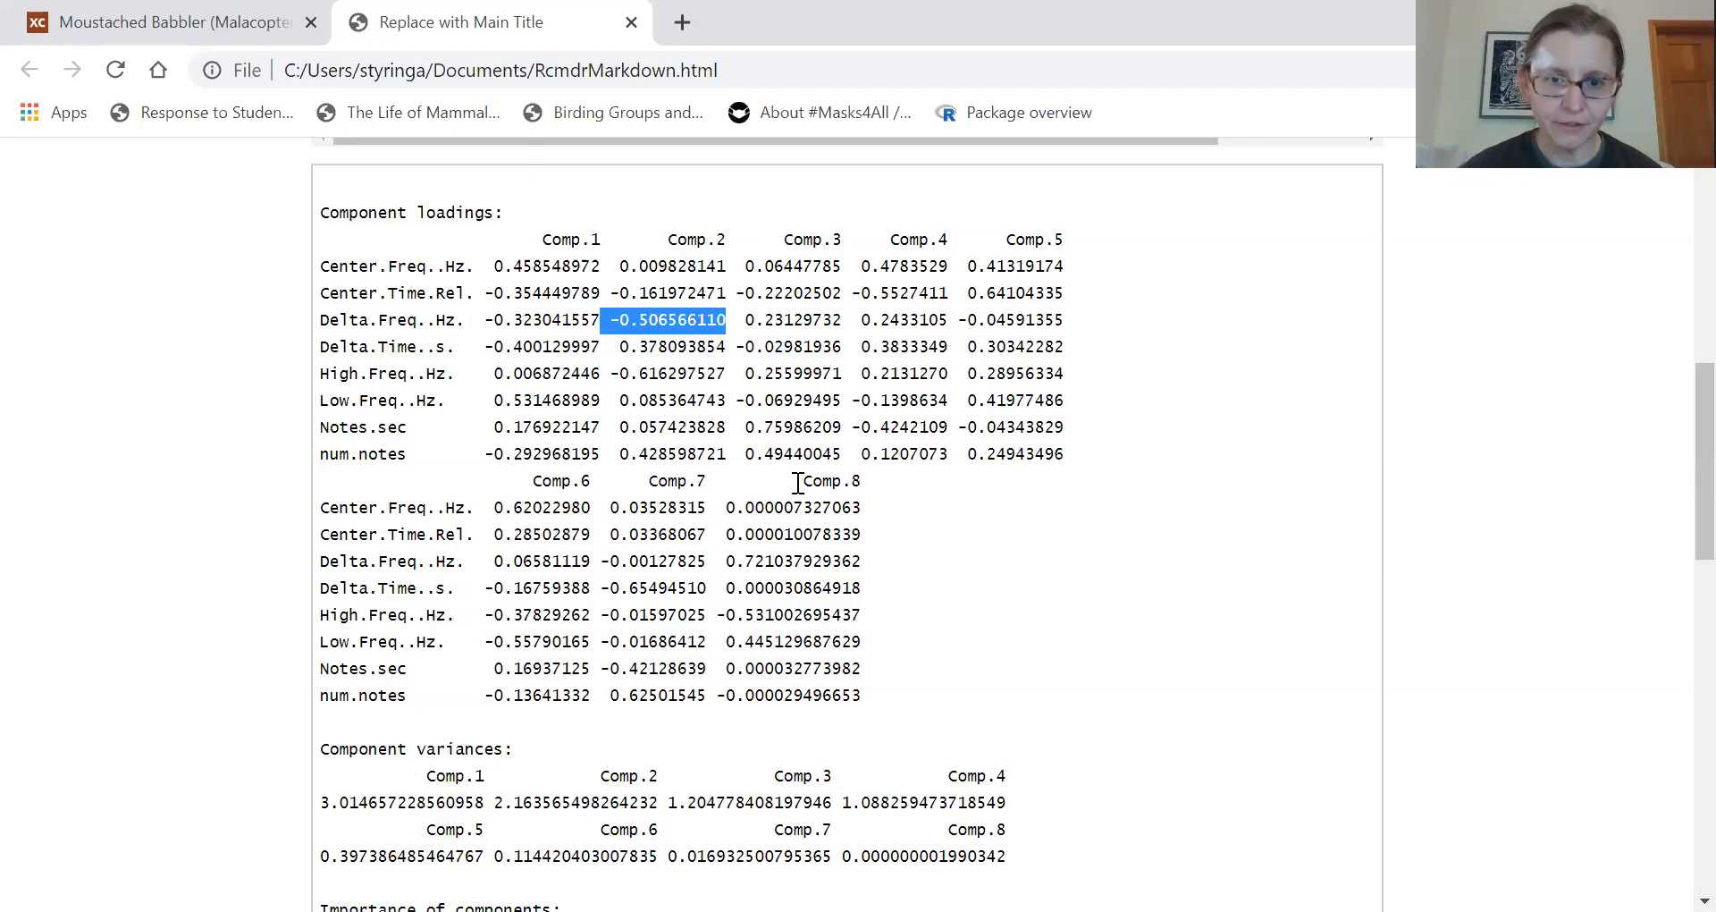
left_click_drag(842, 428, 738, 435)
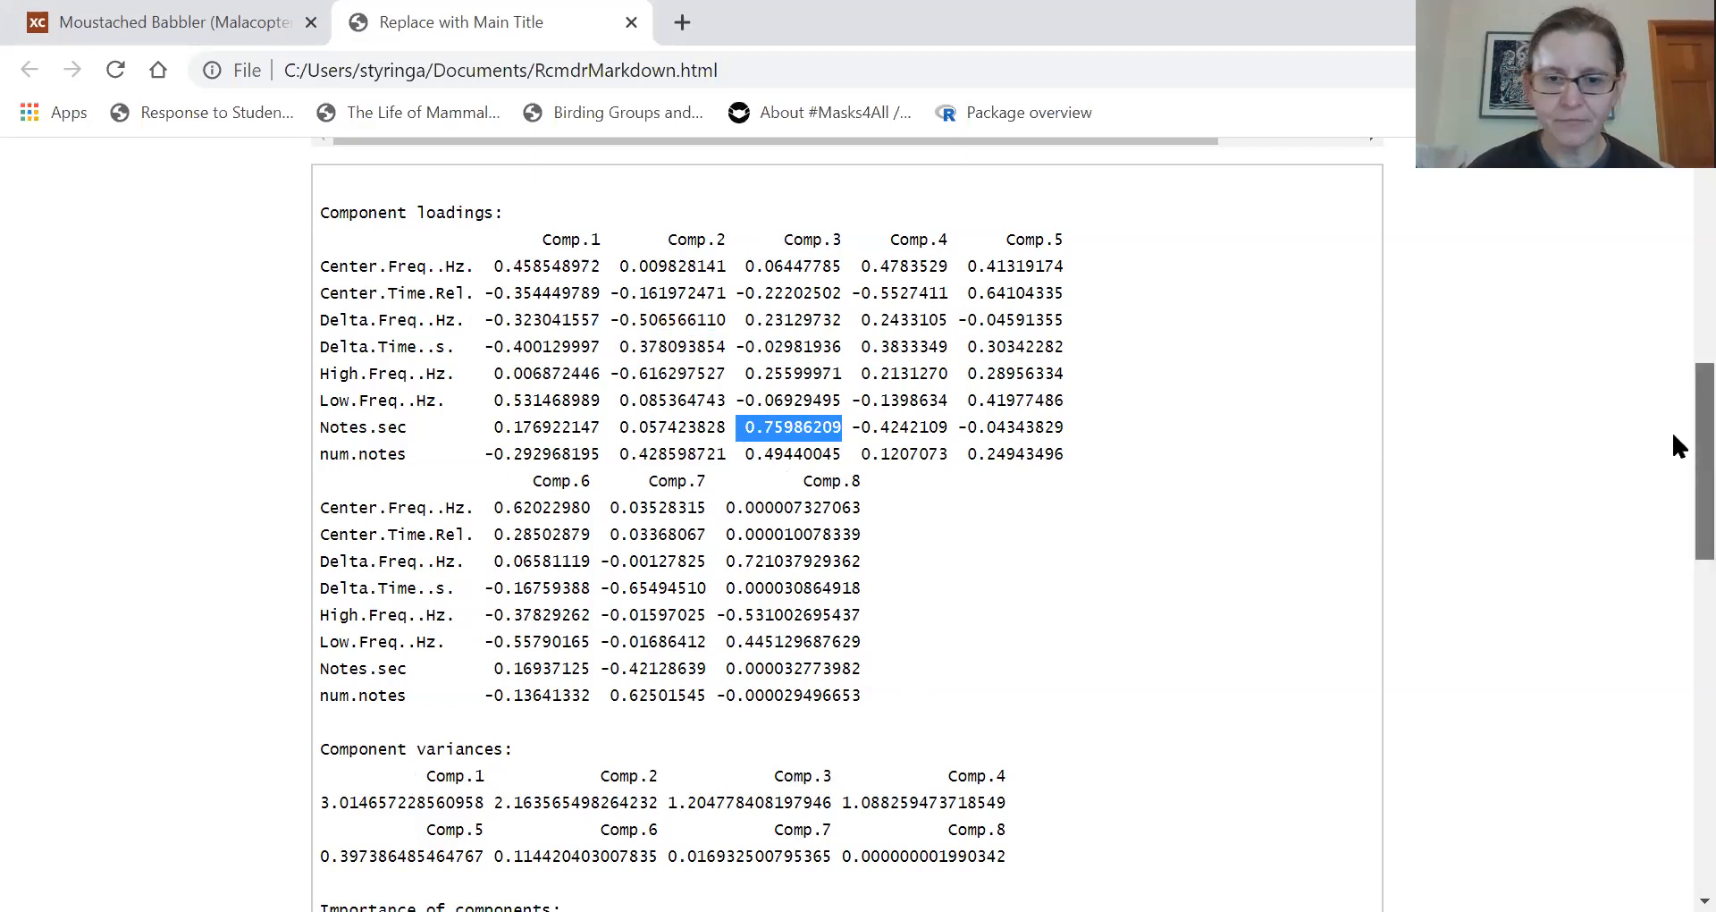
- Highlight the Component variances and Importance of components headings below the loadings
scroll(1672, 433, "down", 1)
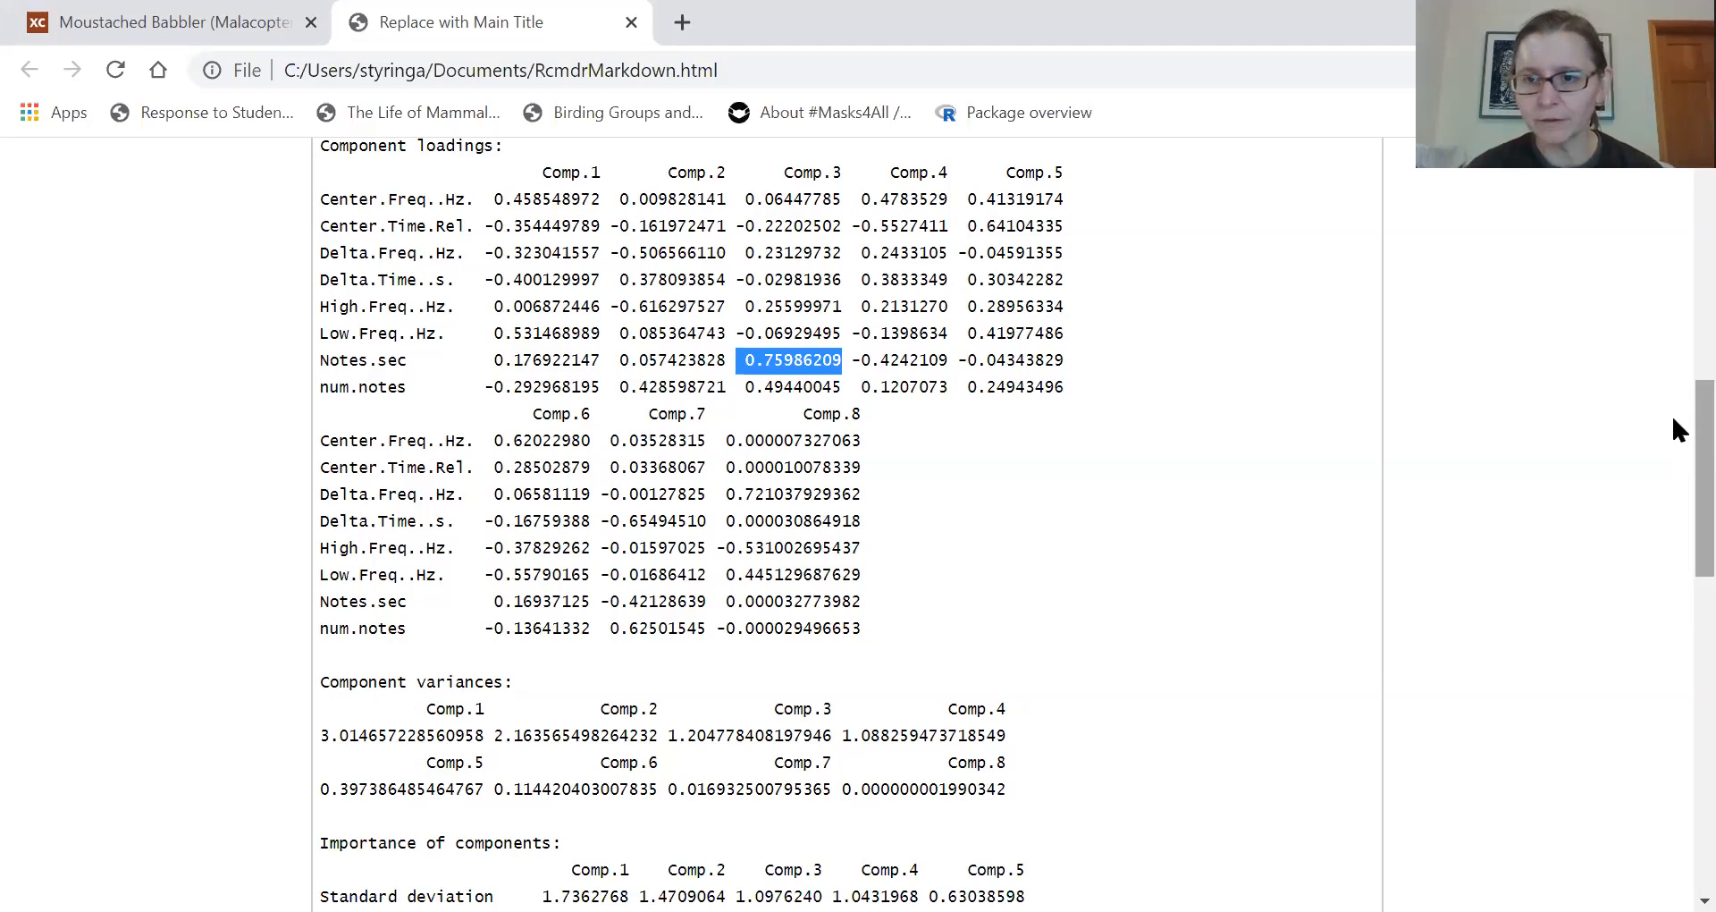
left_click_drag(1674, 419, 1672, 519)
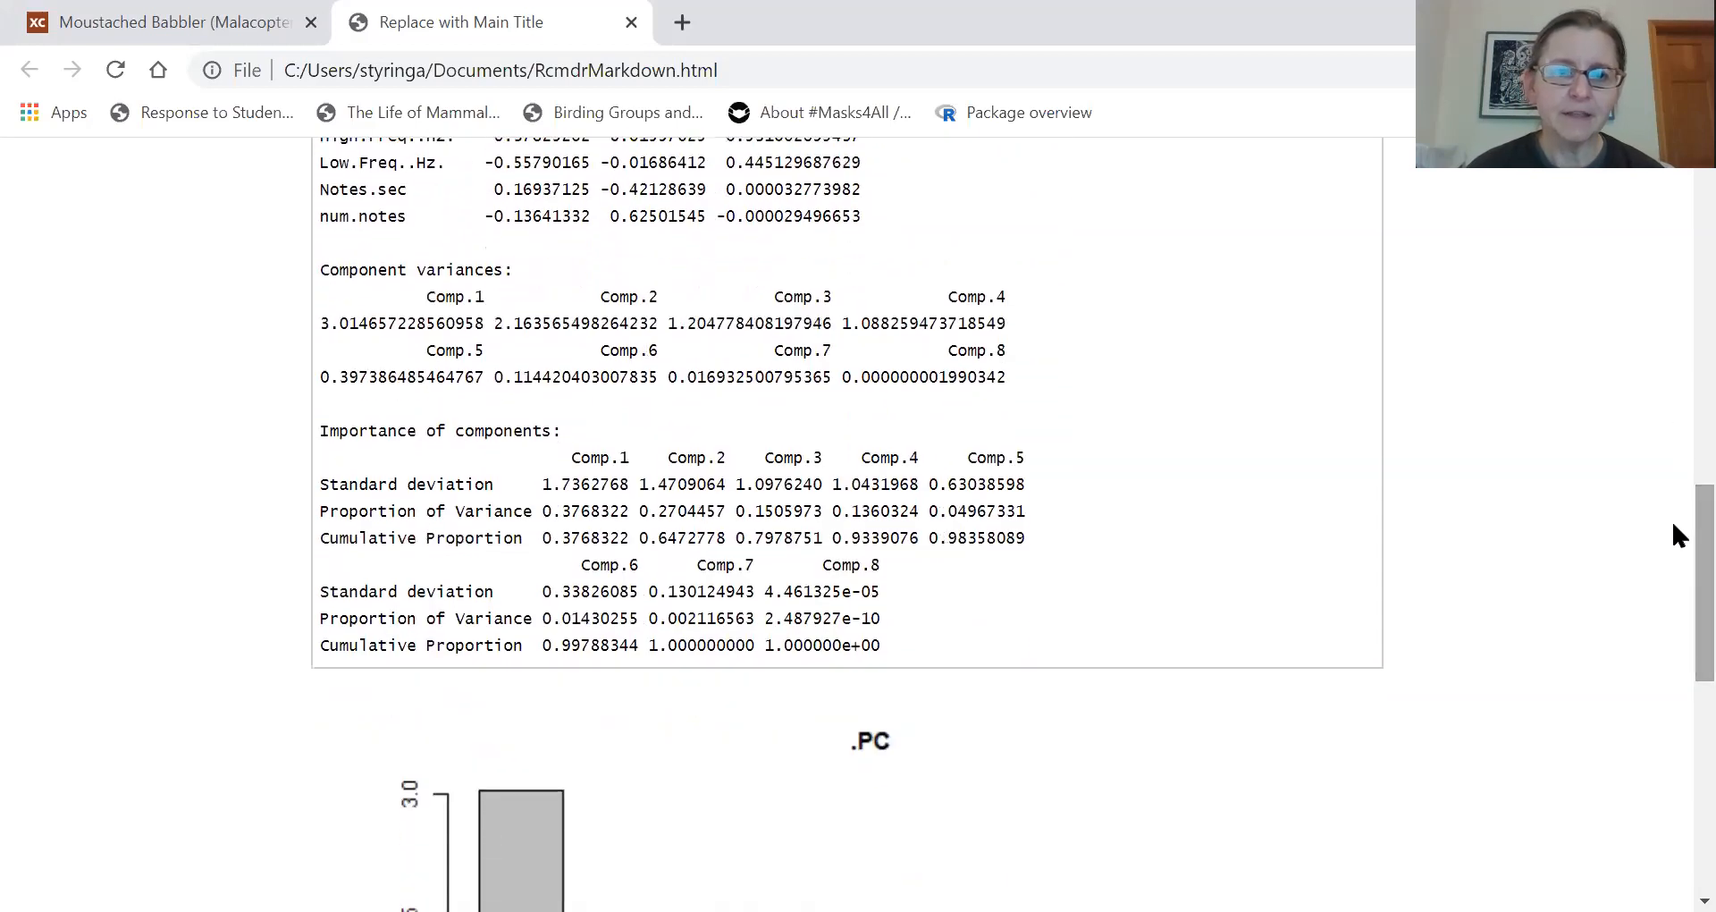
left_click_drag(322, 272, 563, 269)
left_click_drag(322, 430, 497, 445)
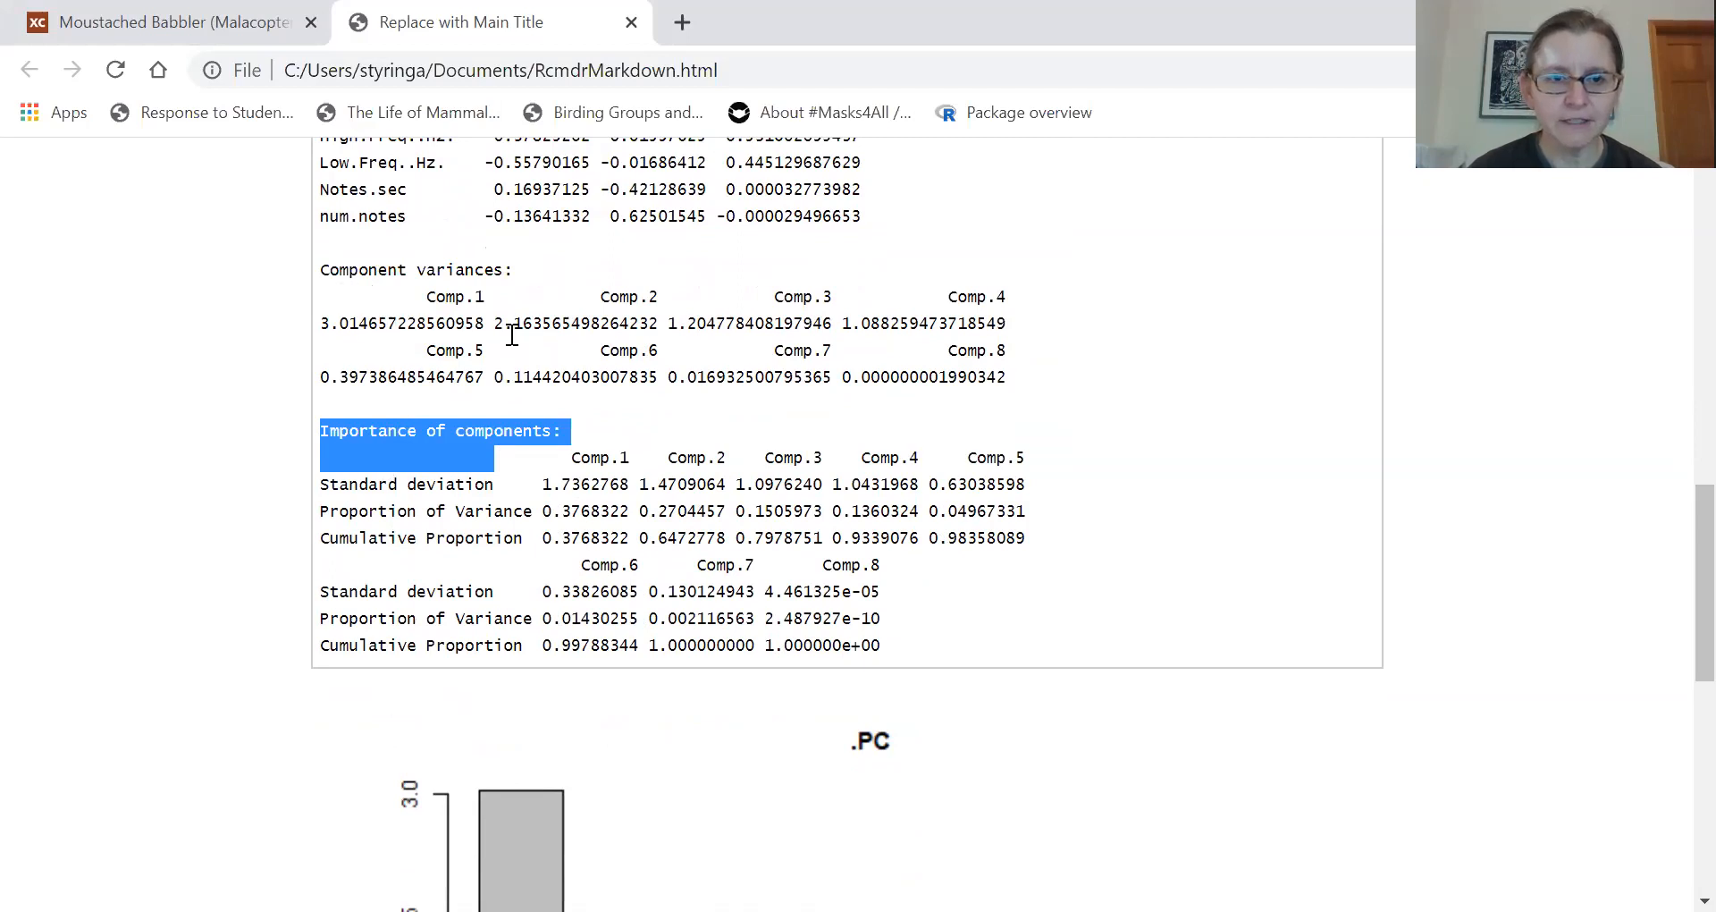
- Examine the scree plot of the variances and compare it with the Importance of components table
scroll(1679, 558, "down", 1)
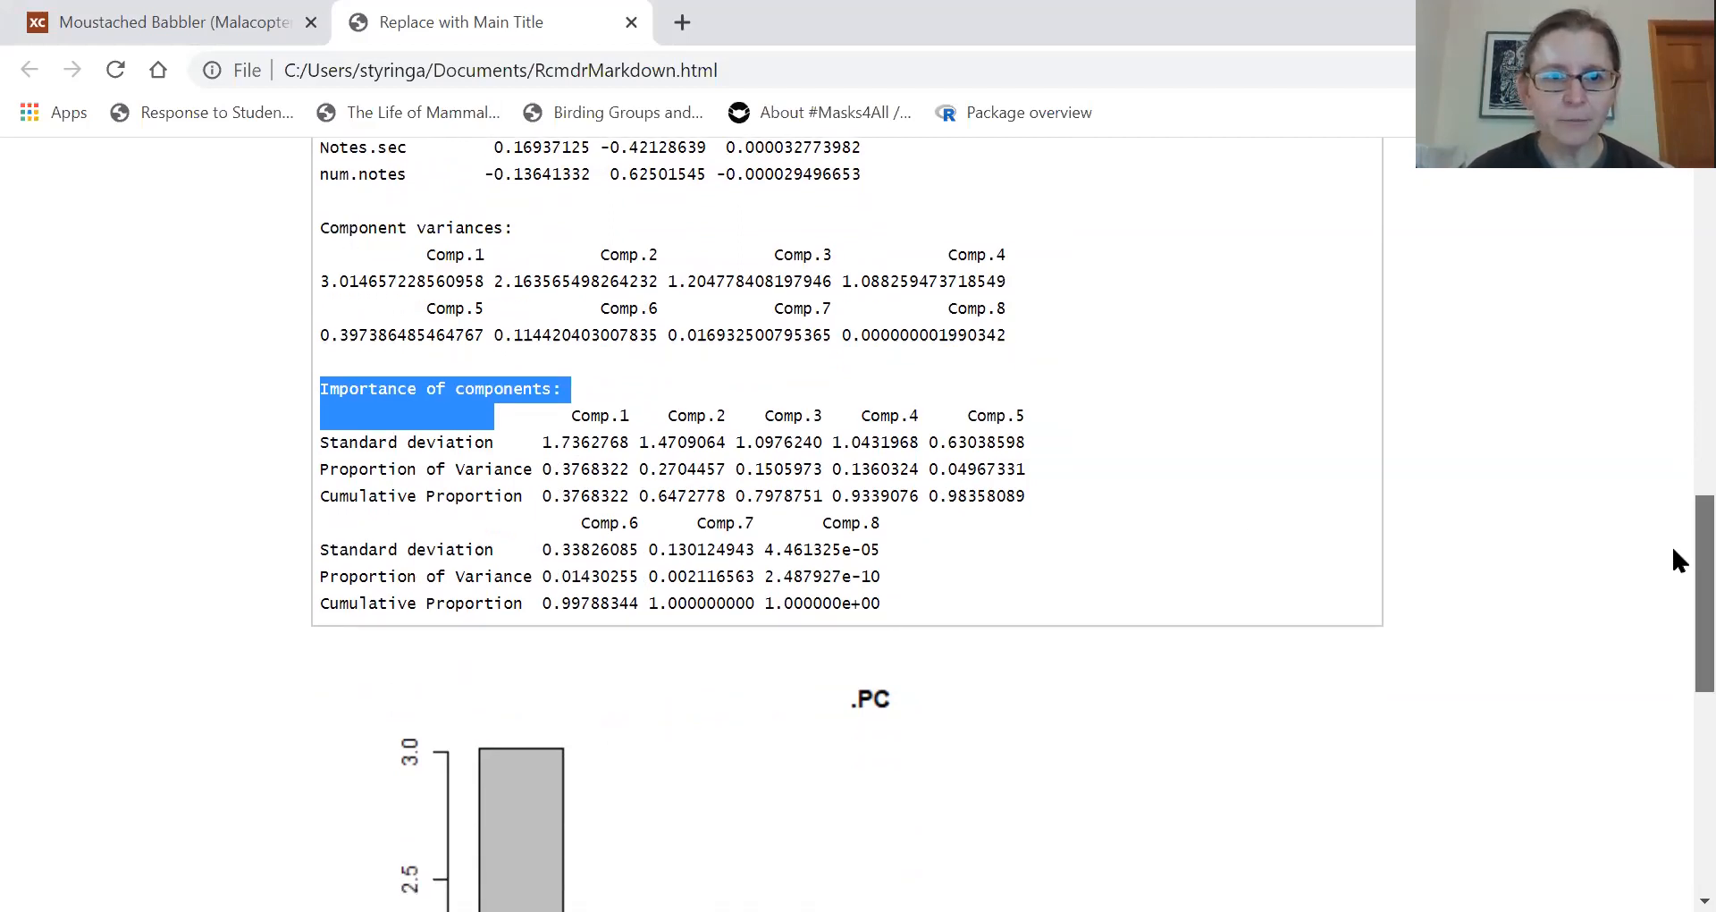
scroll(1679, 561, "down", 1)
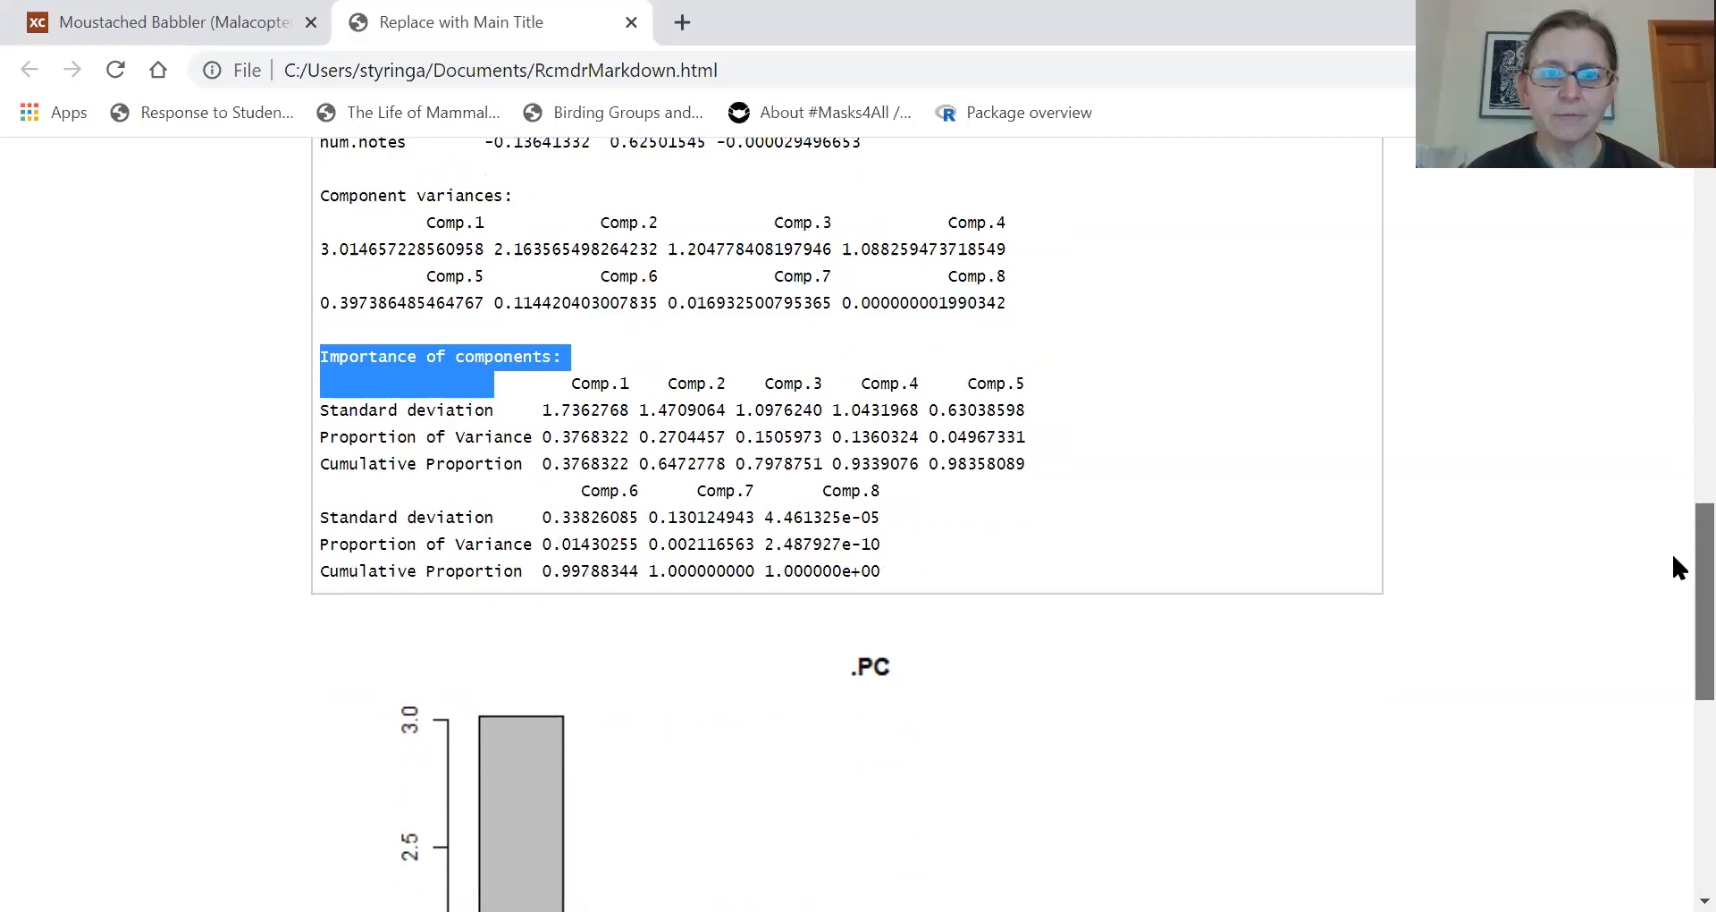
scroll(1674, 572, "down", 3)
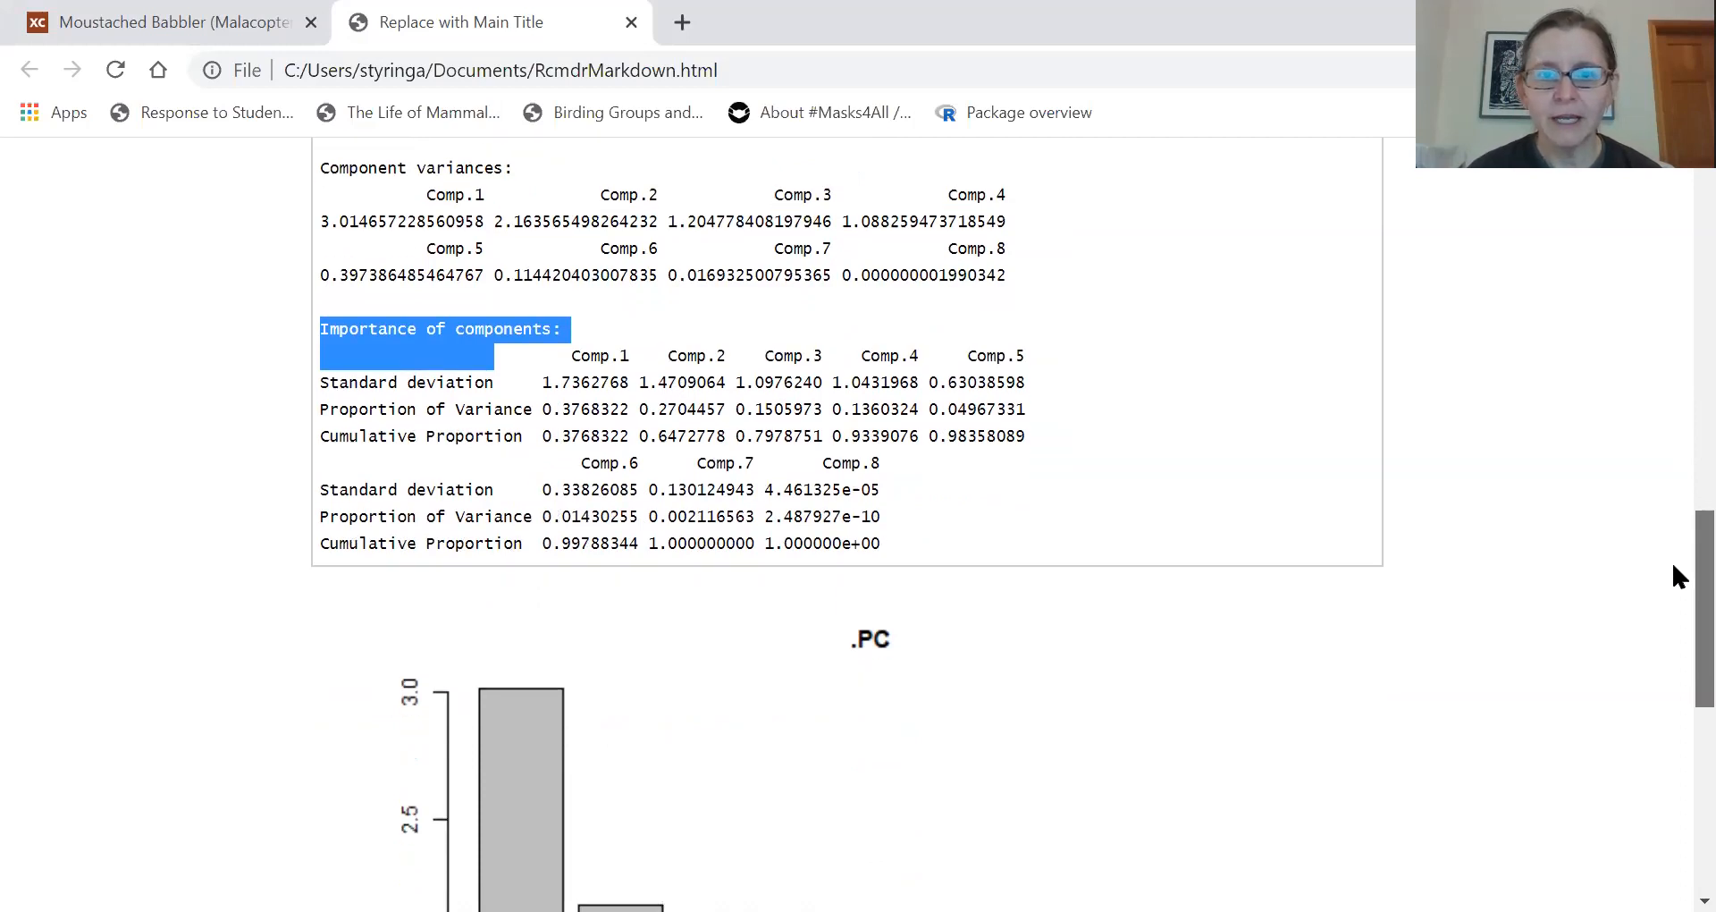
scroll(1671, 607, "down", 4)
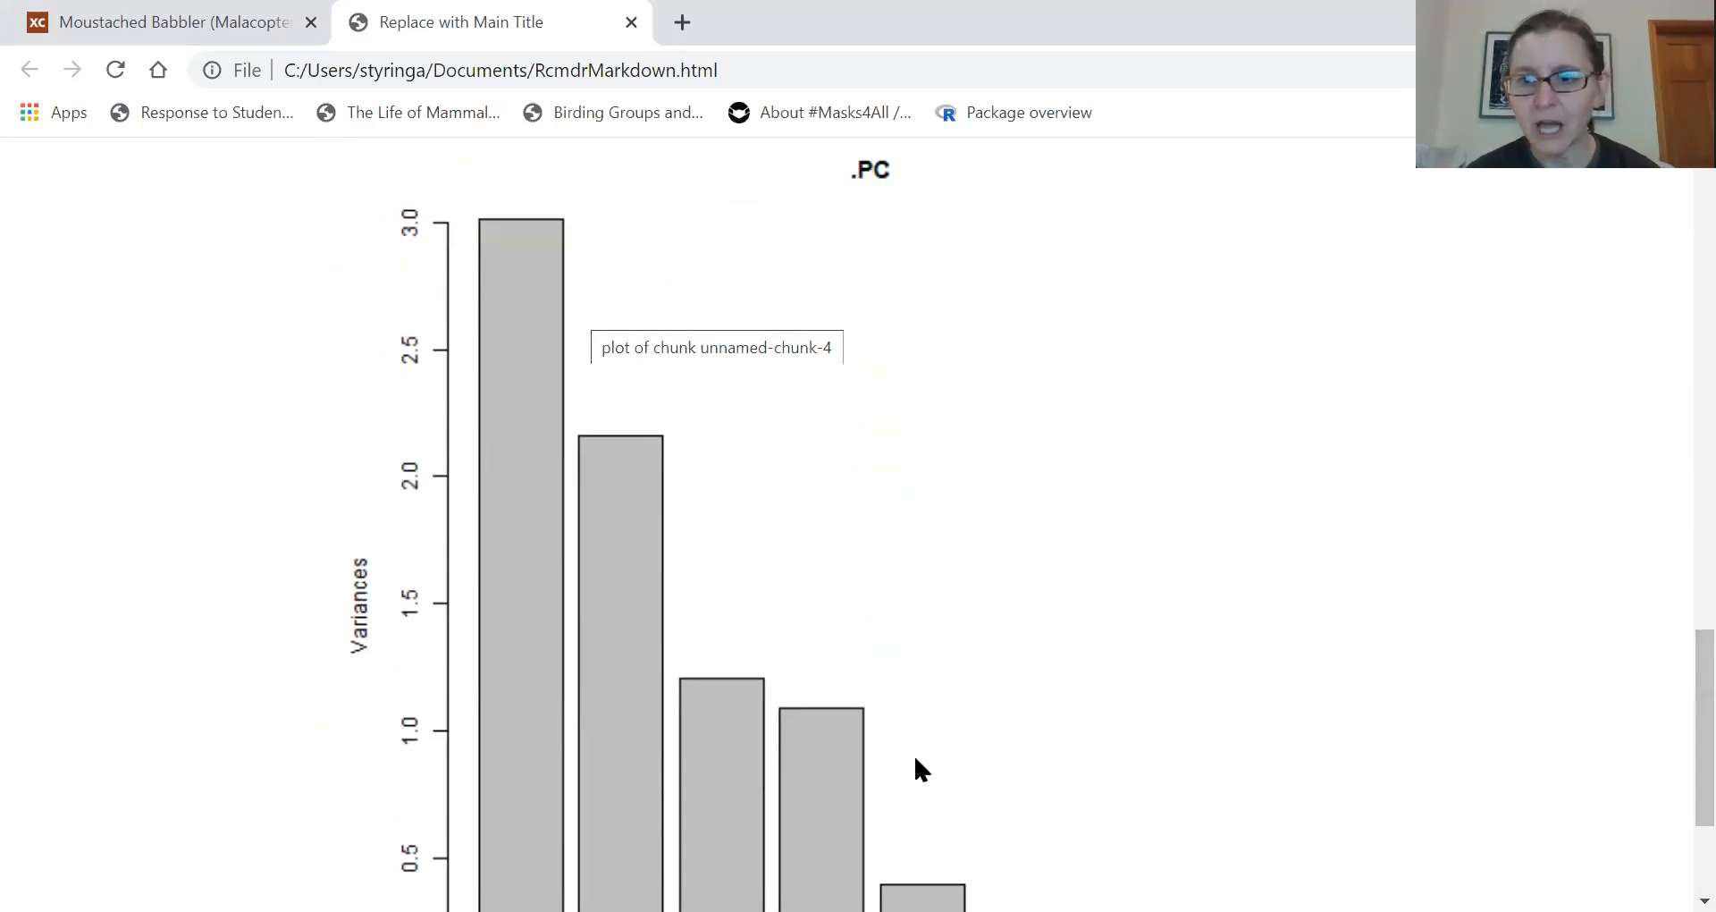
scroll(1672, 762, "down", 1)
scroll(1672, 625, "up", 10)
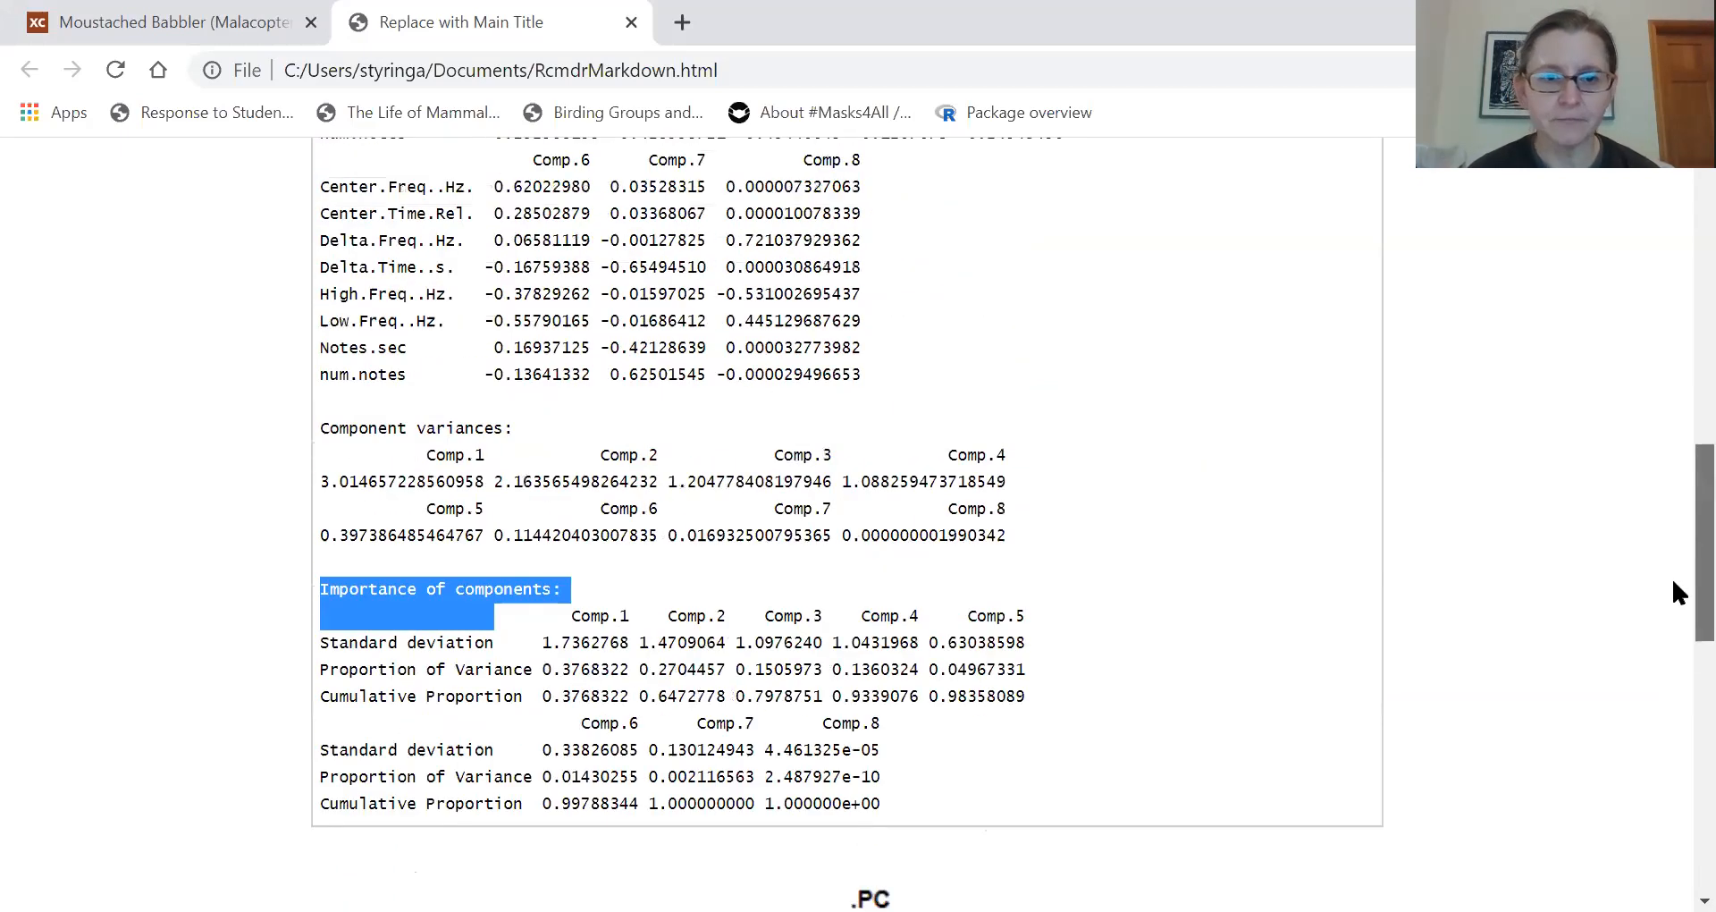
scroll(1672, 601, "down", 2)
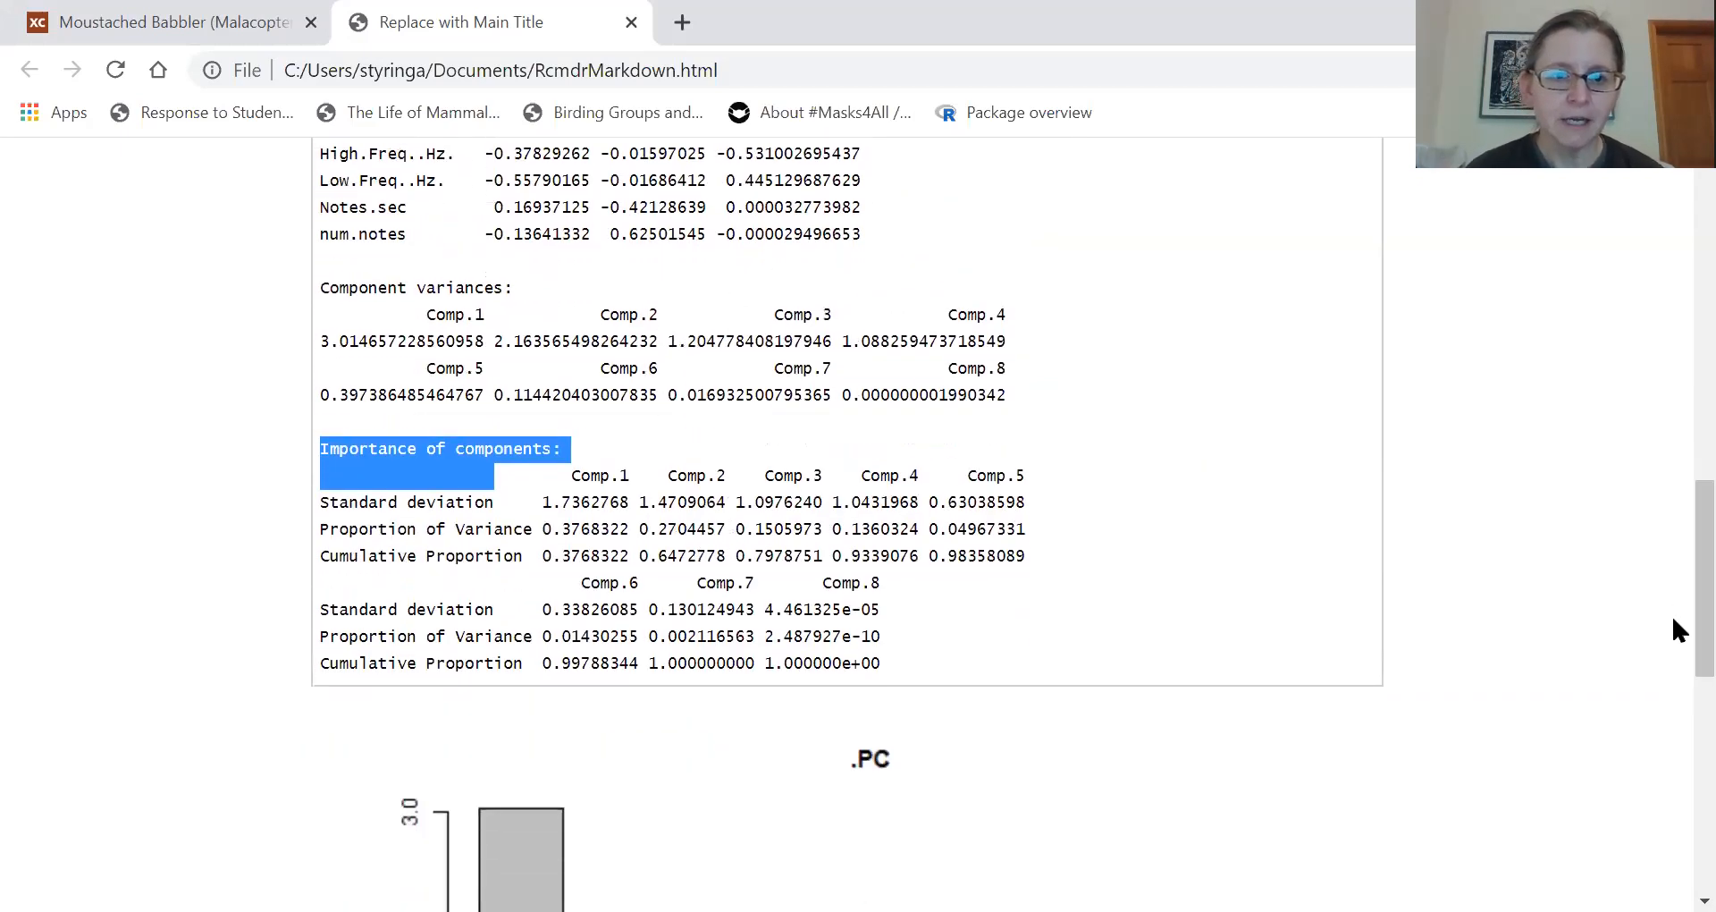
- Highlight the Proportion of Variance and Cumulative Proportion rows for Comp.1 to Comp.5, and return to the scree plot
left_click(354, 499)
left_click_drag(320, 537, 1046, 558)
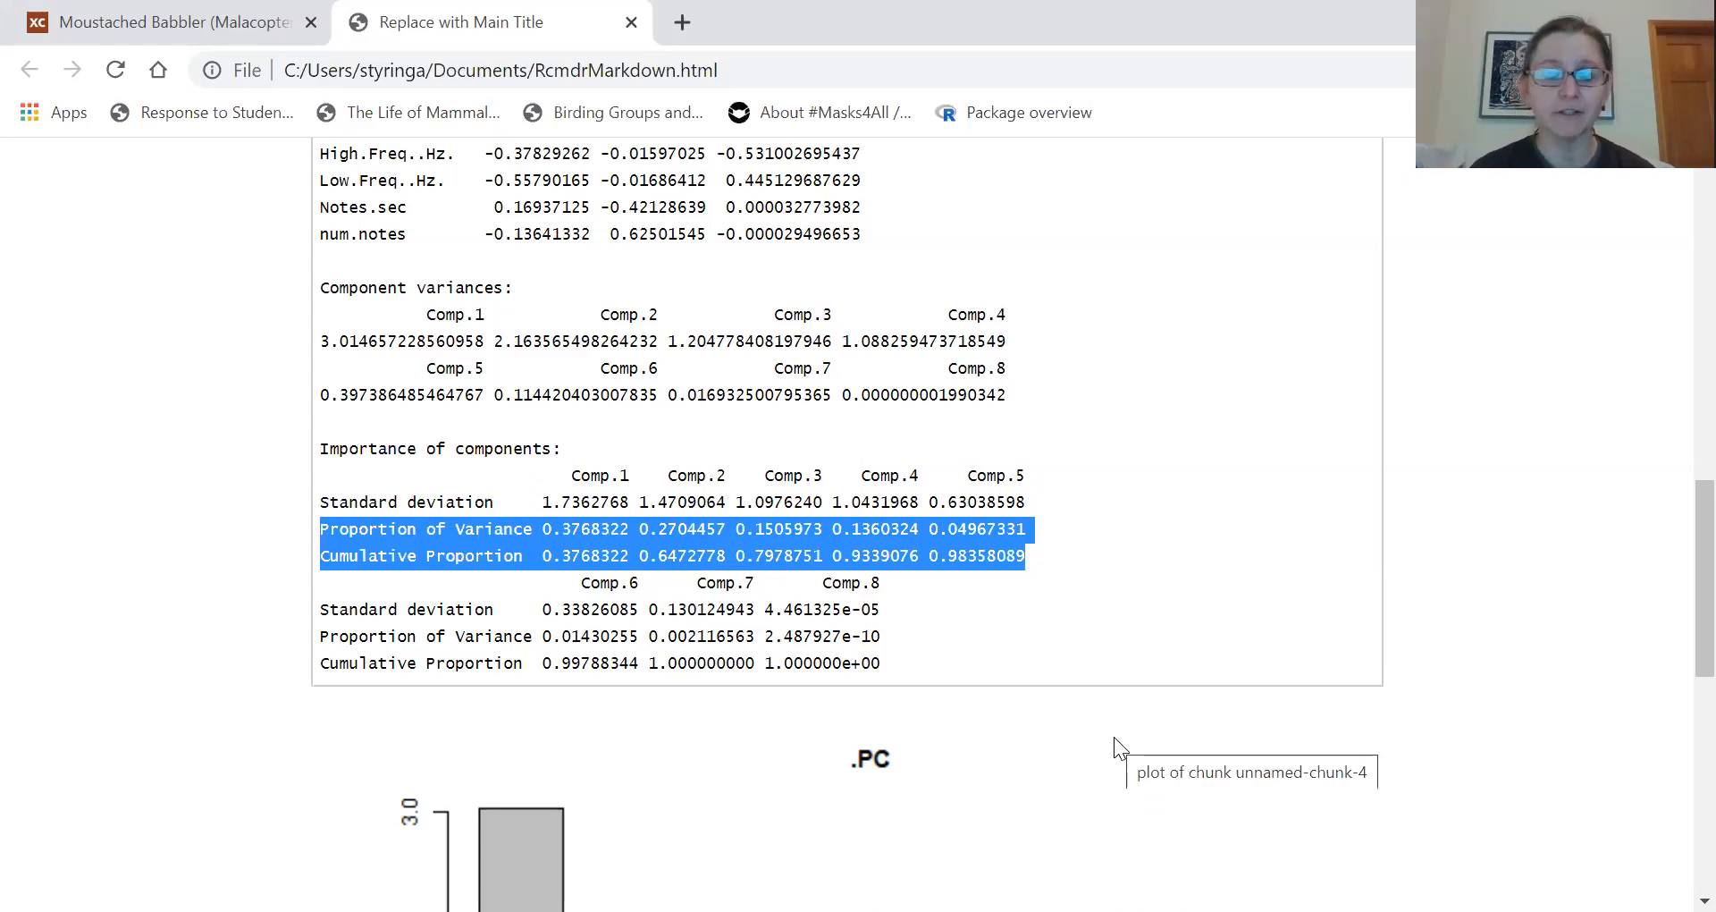
left_click_drag(1698, 547, 1672, 665)
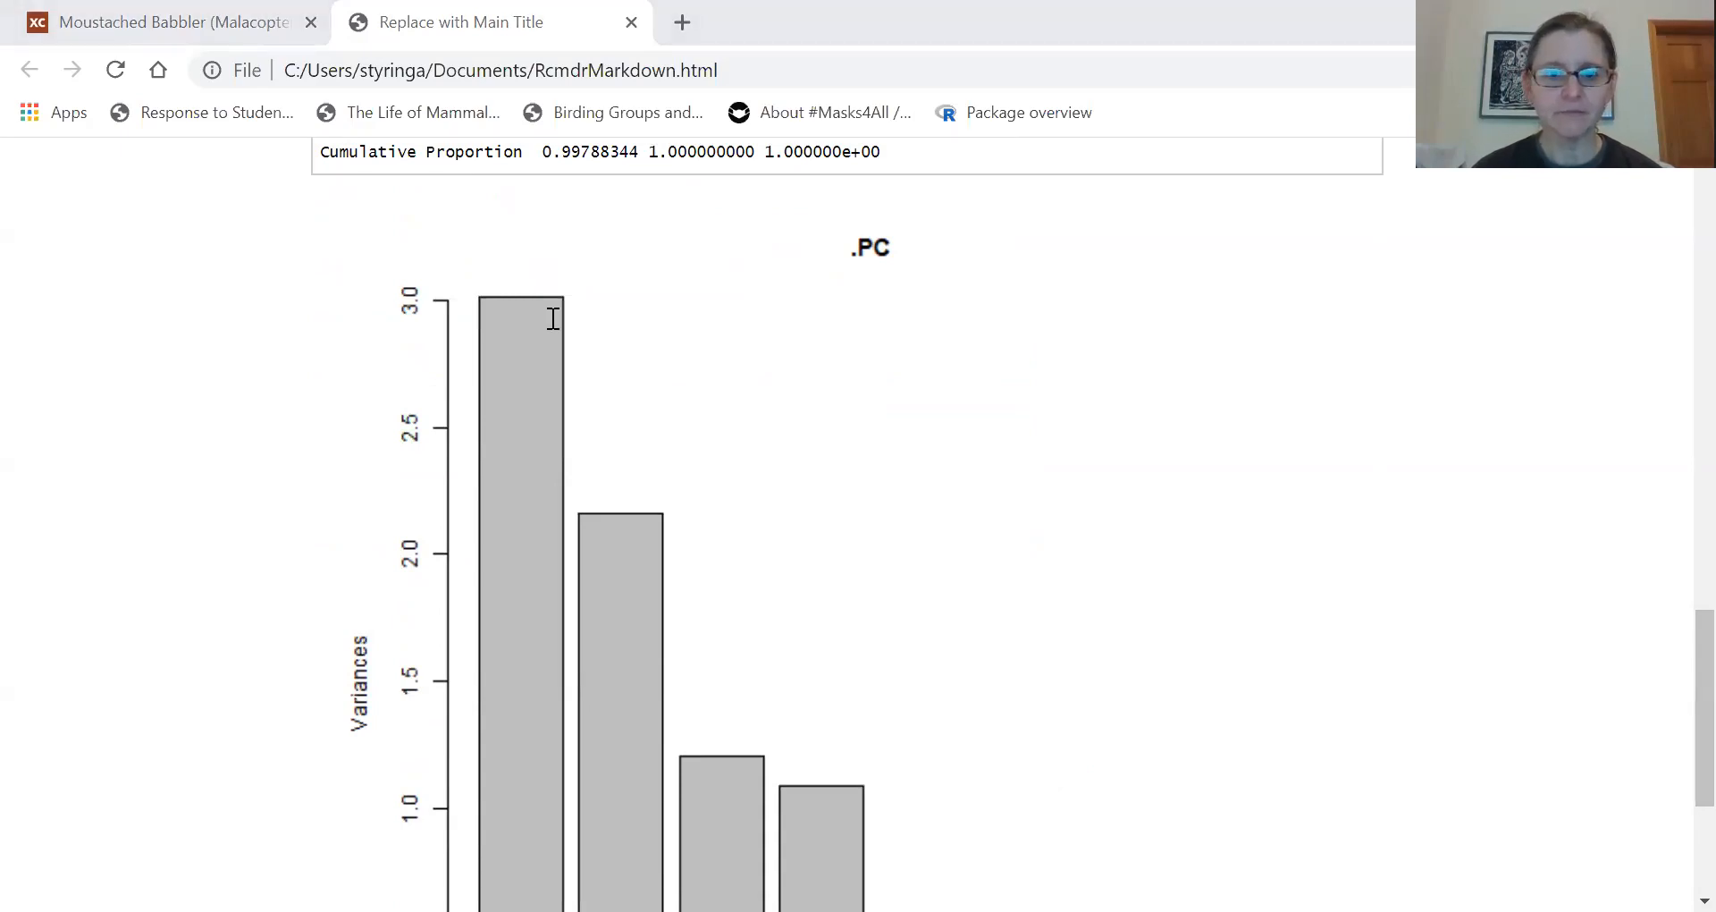
- Switch to R Commander and set up a scatterplot with PC1 as the x-variable and PC2 as the y-variable
key("alt+Tab")
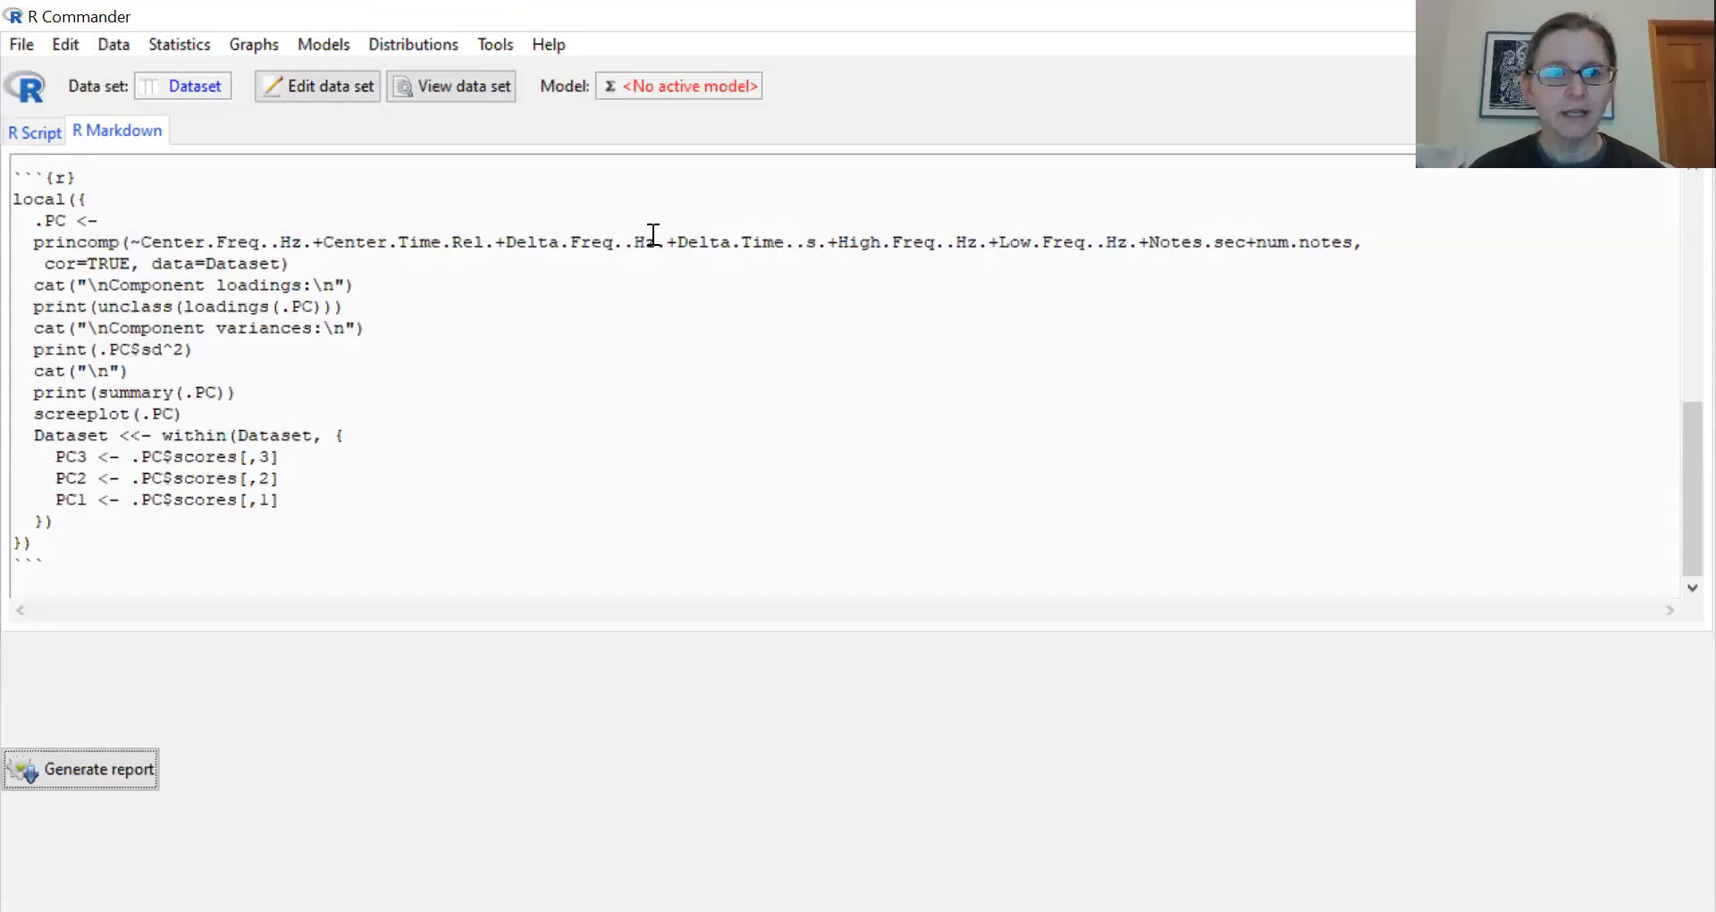
left_click(259, 43)
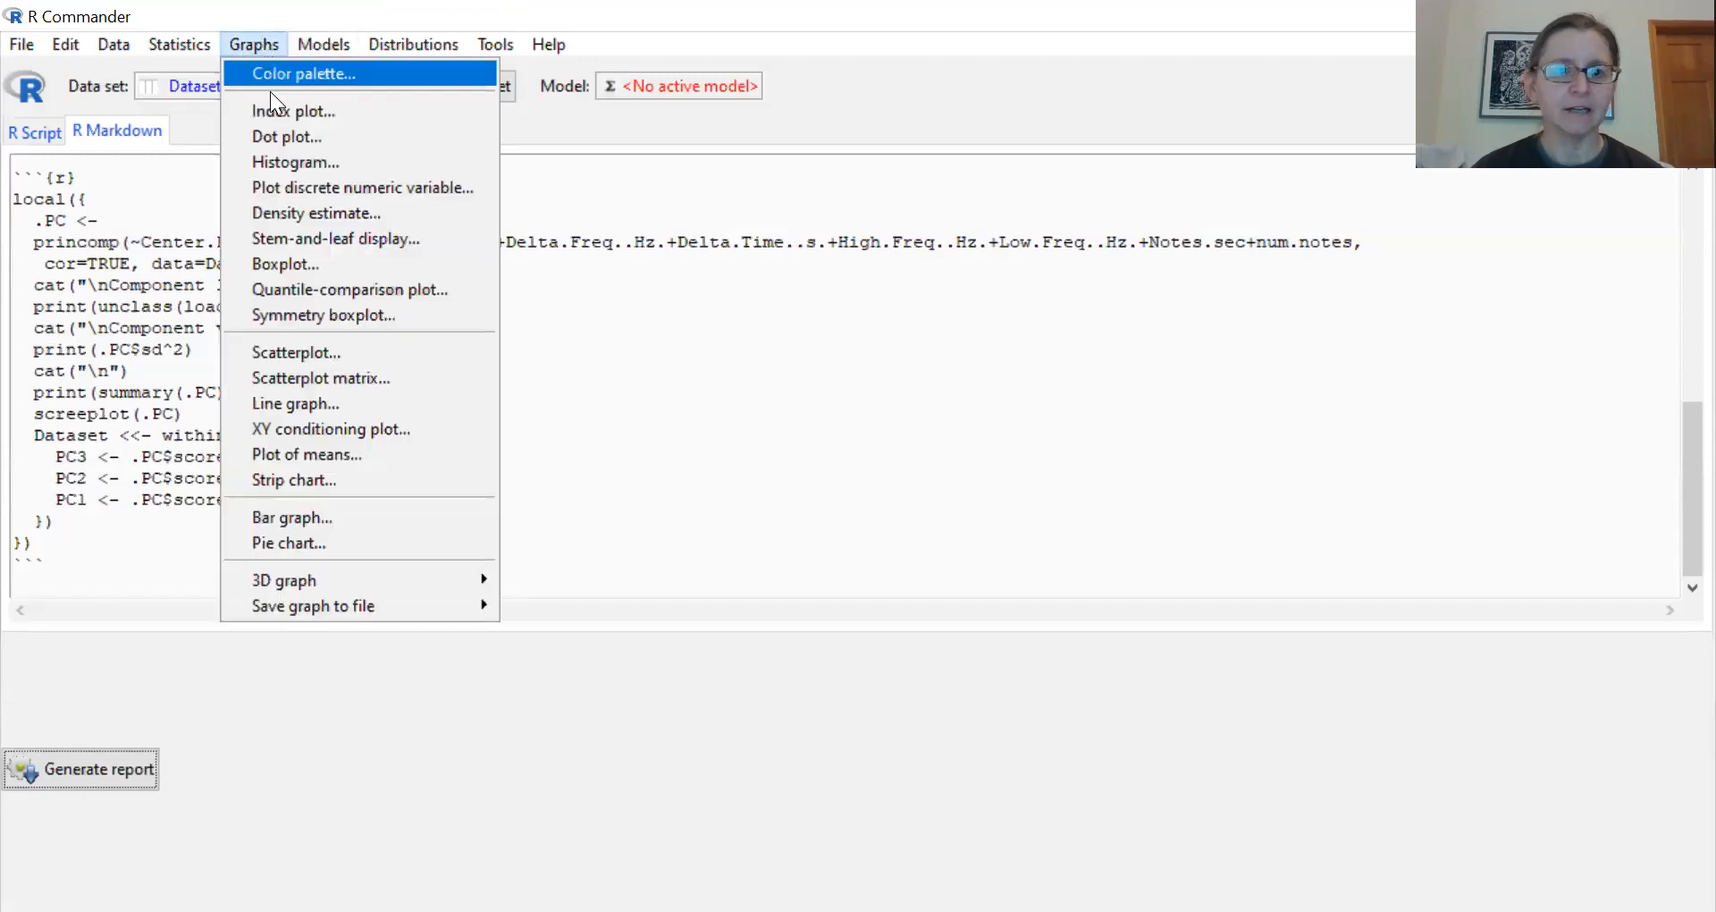
left_click(315, 352)
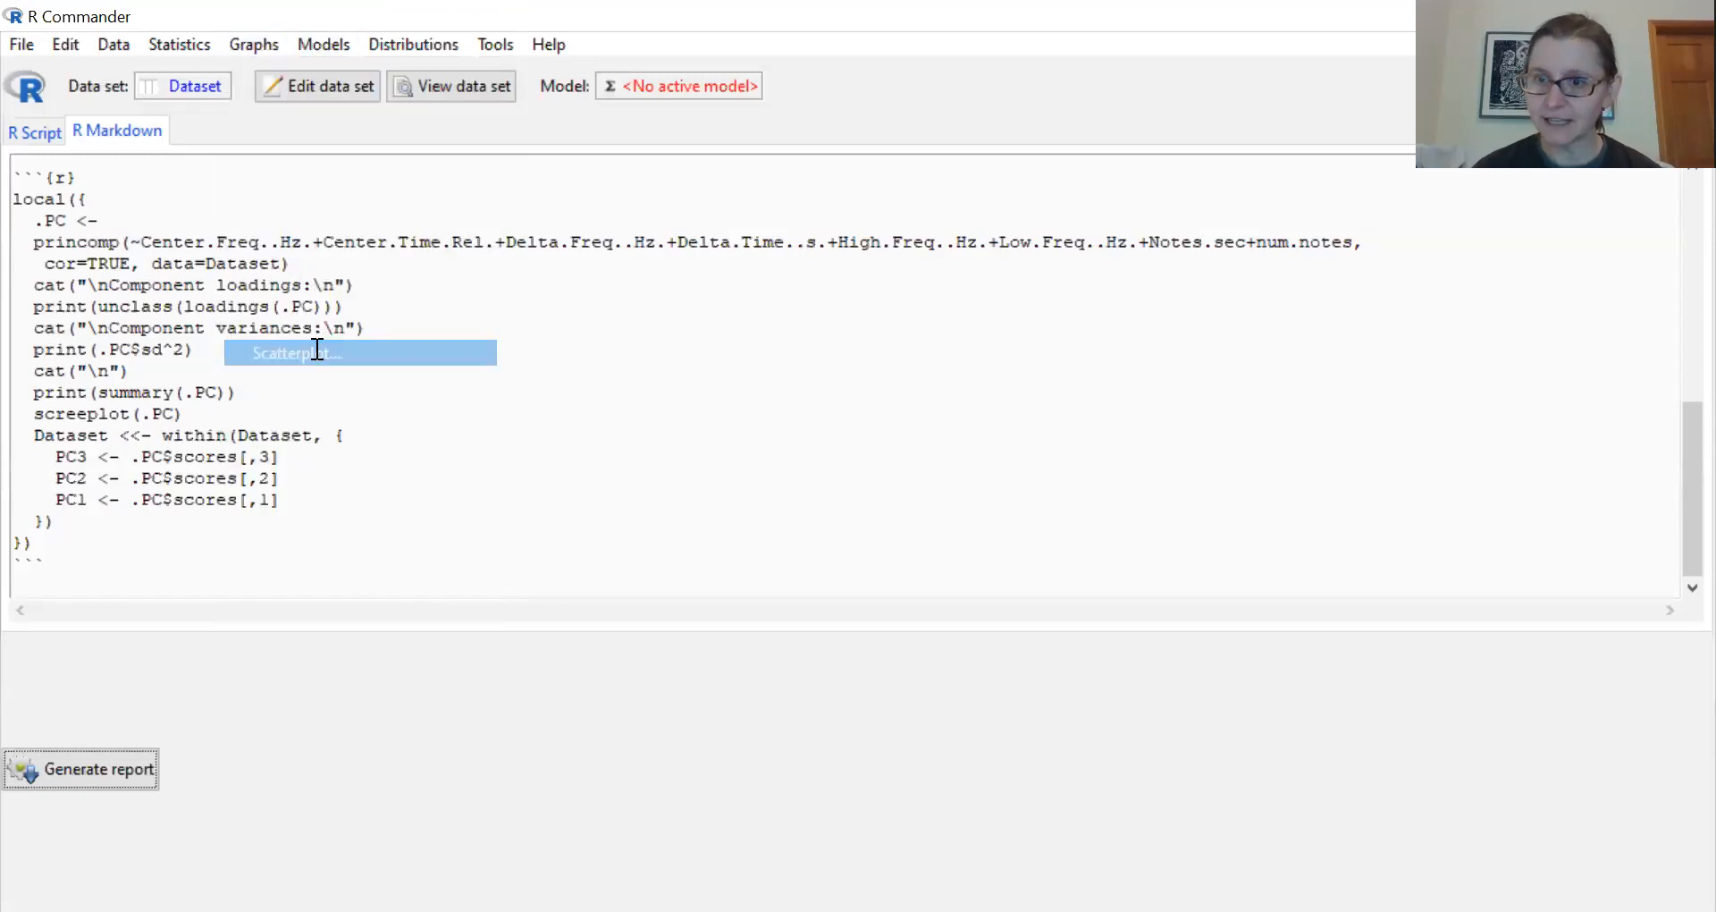
left_click(230, 318)
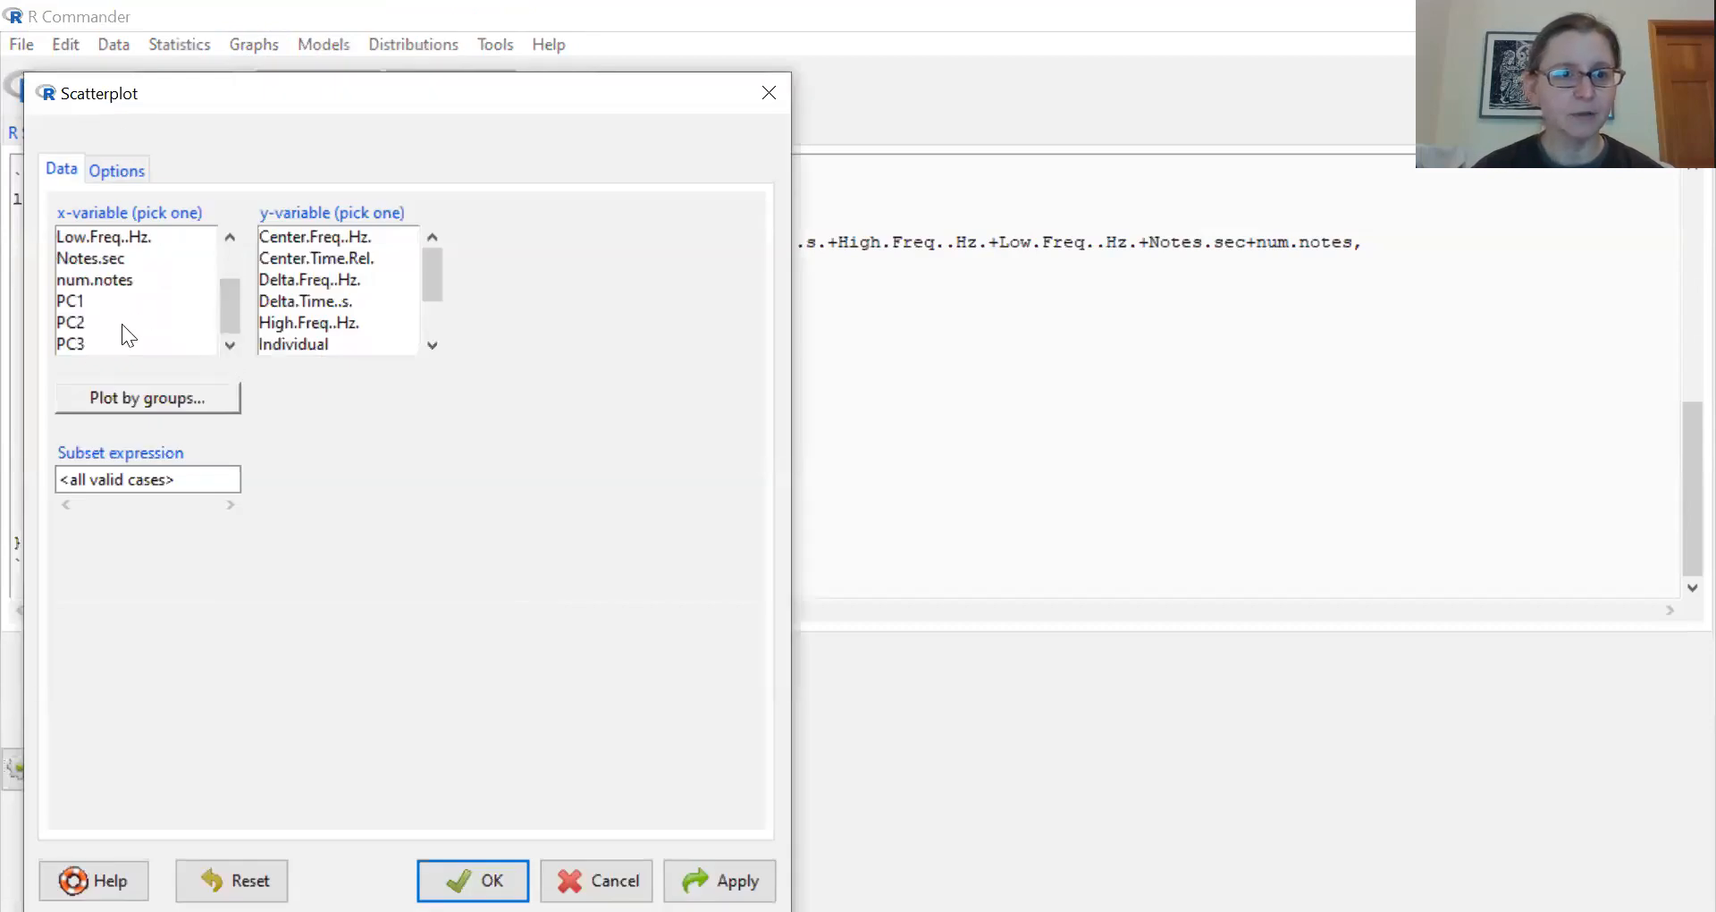
left_click(80, 301)
left_click(431, 318)
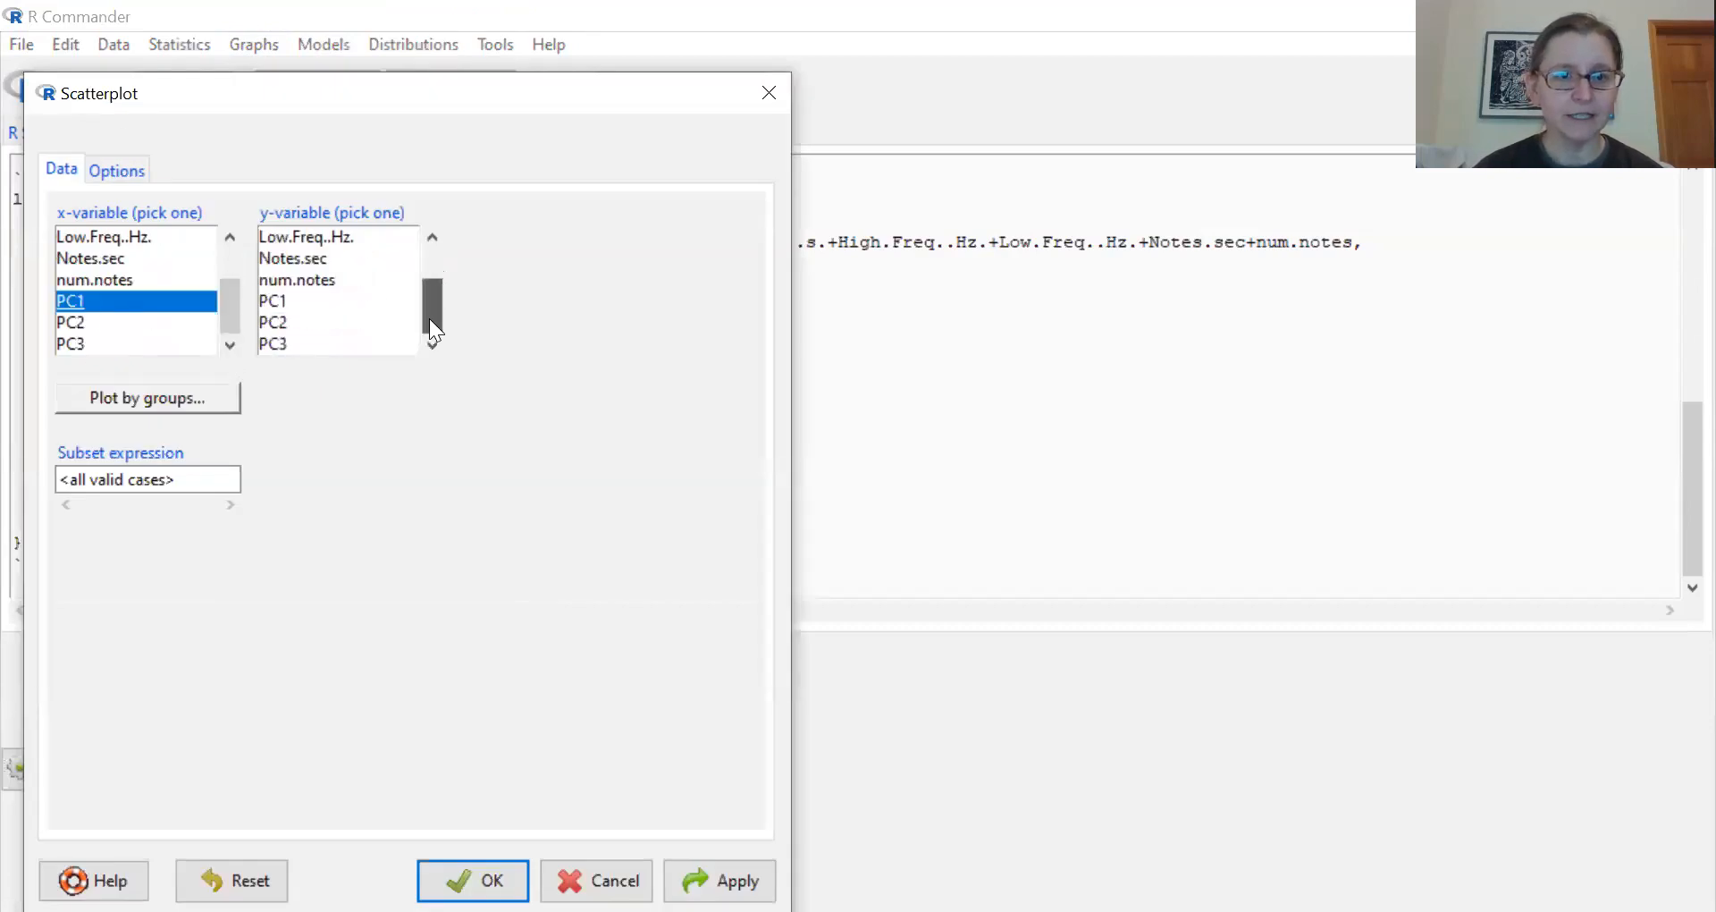
left_click(291, 322)
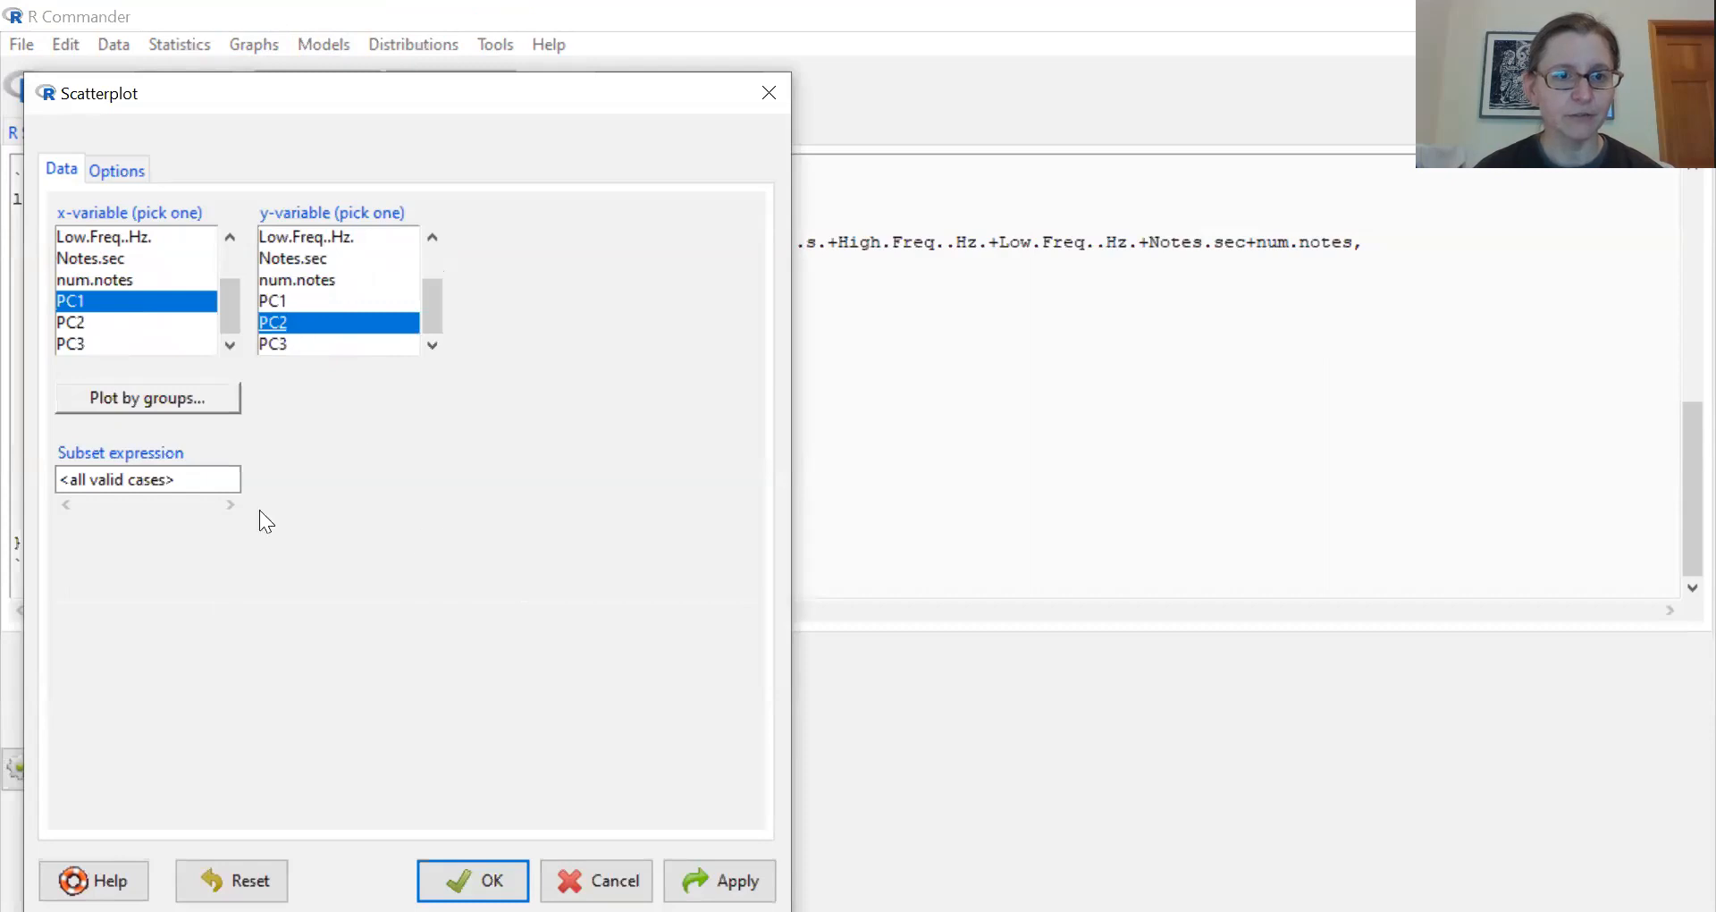
- Group the scatterplot by Region, keeping lines plotted by group
left_click(113, 403)
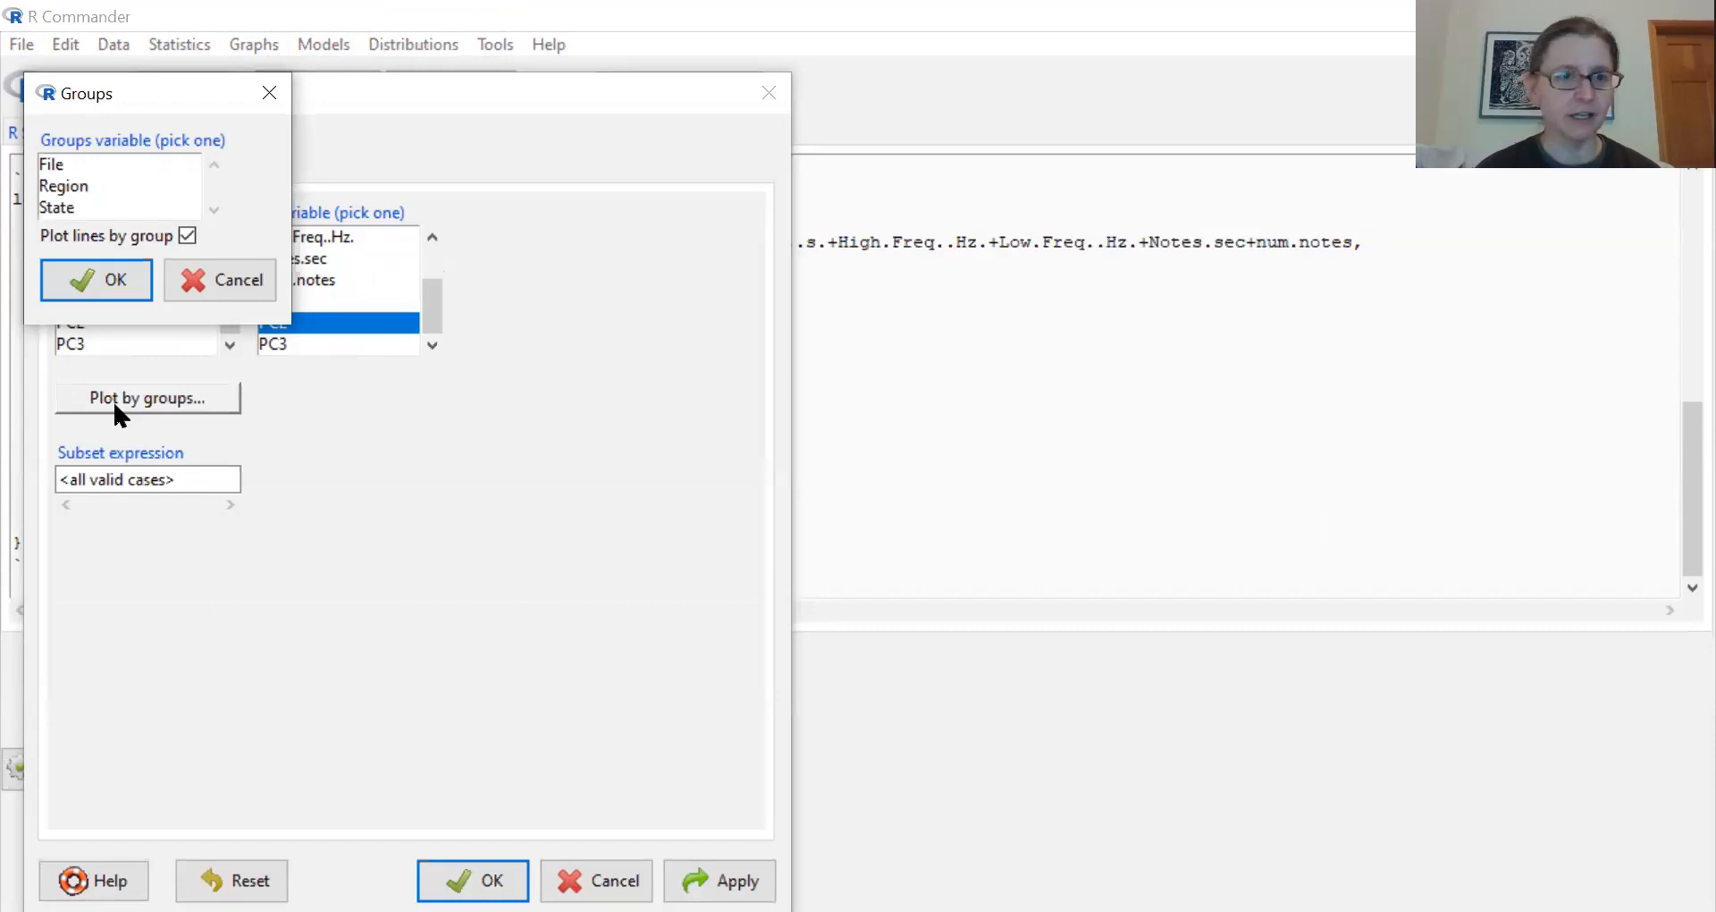
left_click(65, 186)
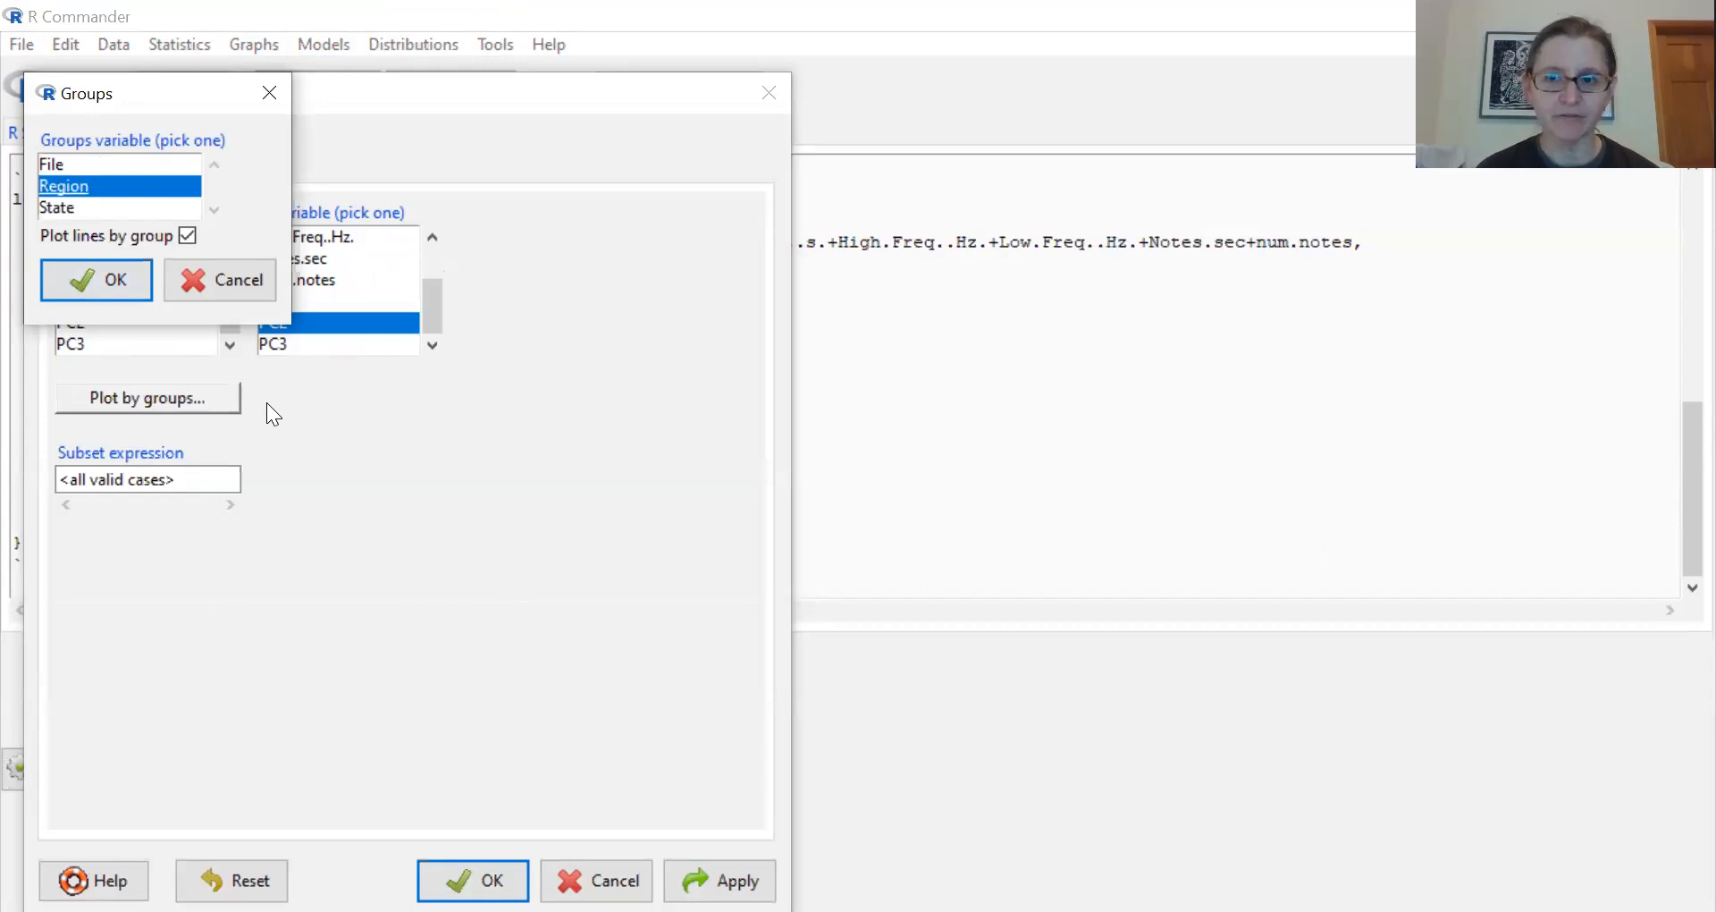
left_click(103, 287)
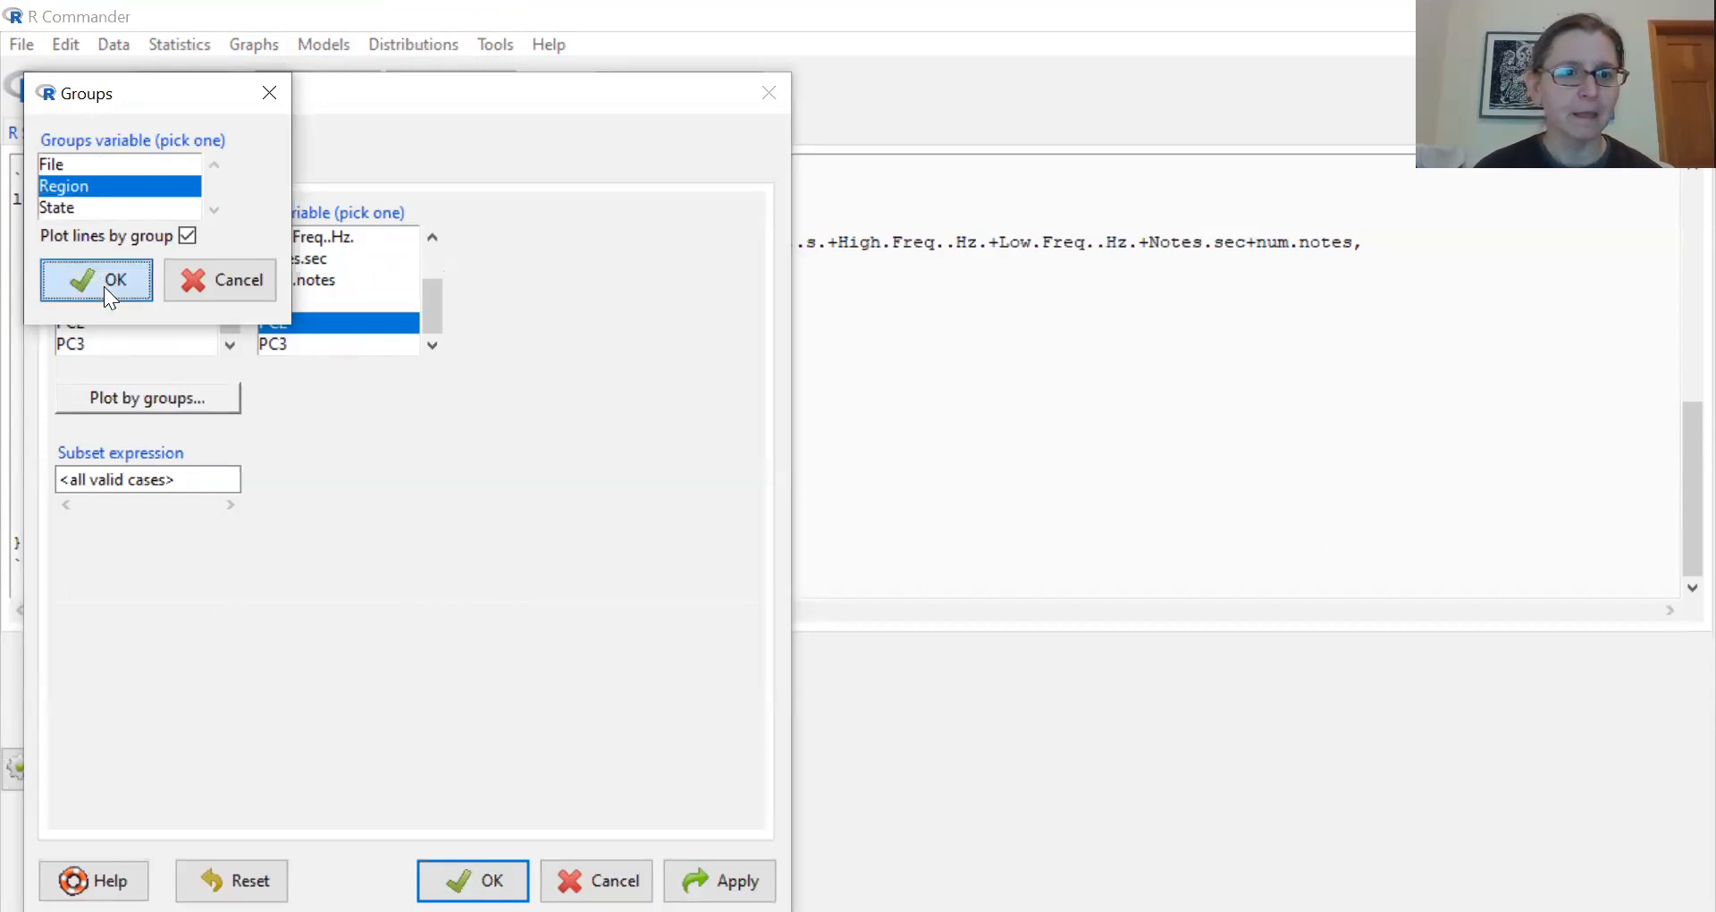
- Add a least-squares line and concentration ellipses at levels .5 and .9, generate the scatterplot, and reposition its graphics window
left_click(118, 172)
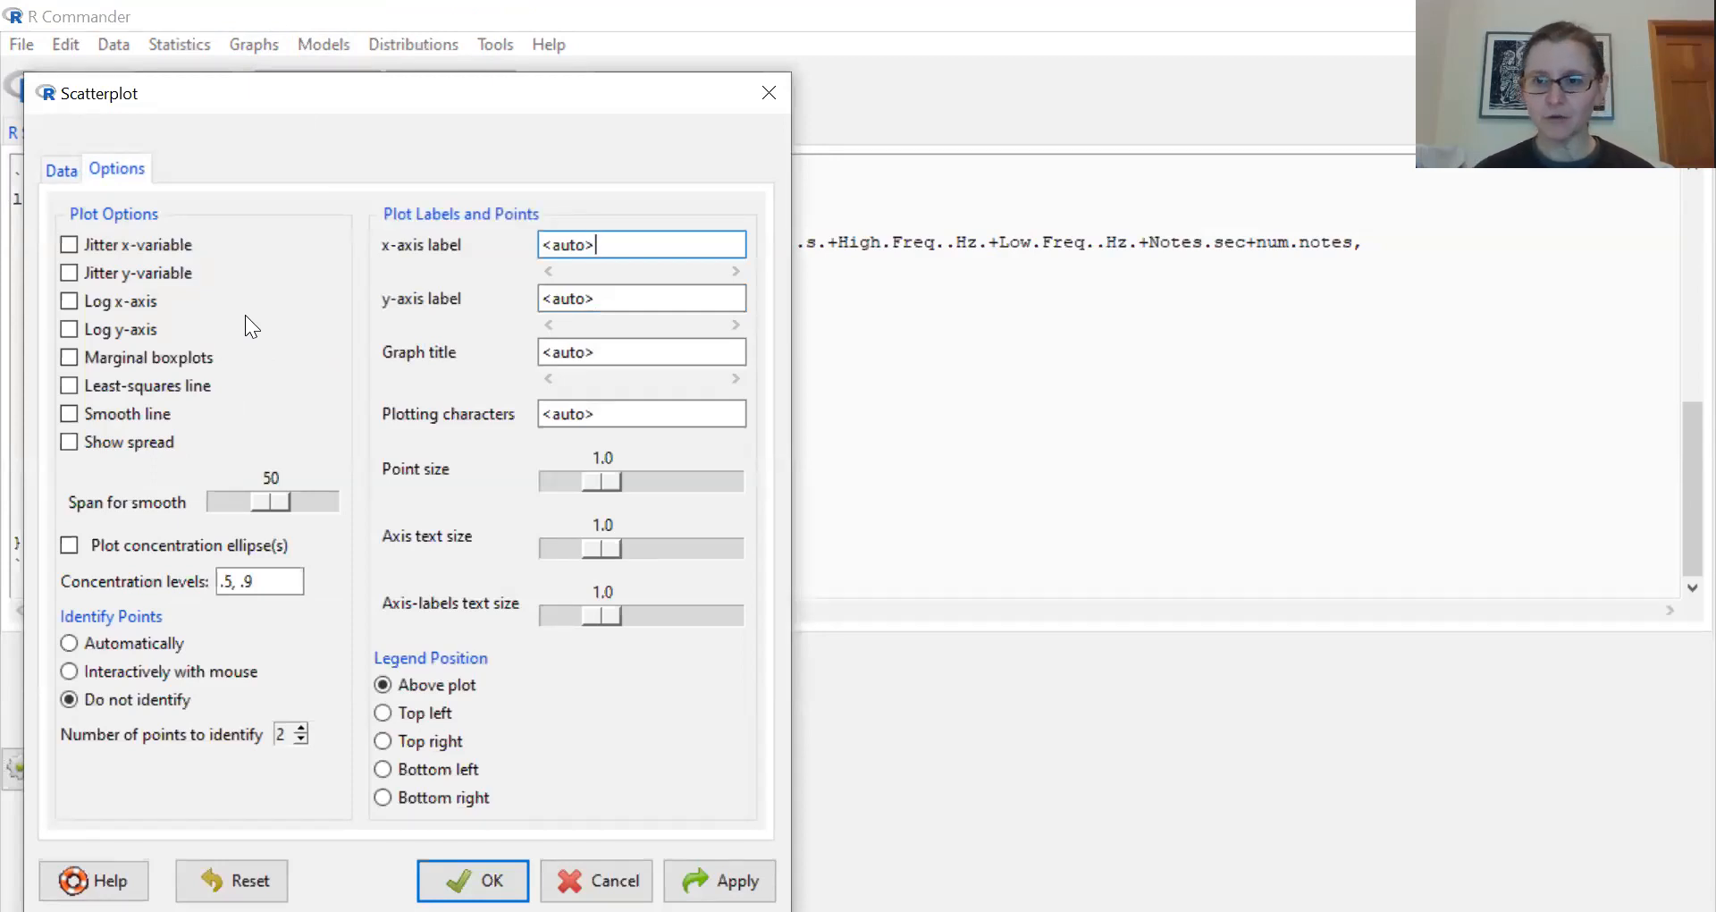
left_click(70, 387)
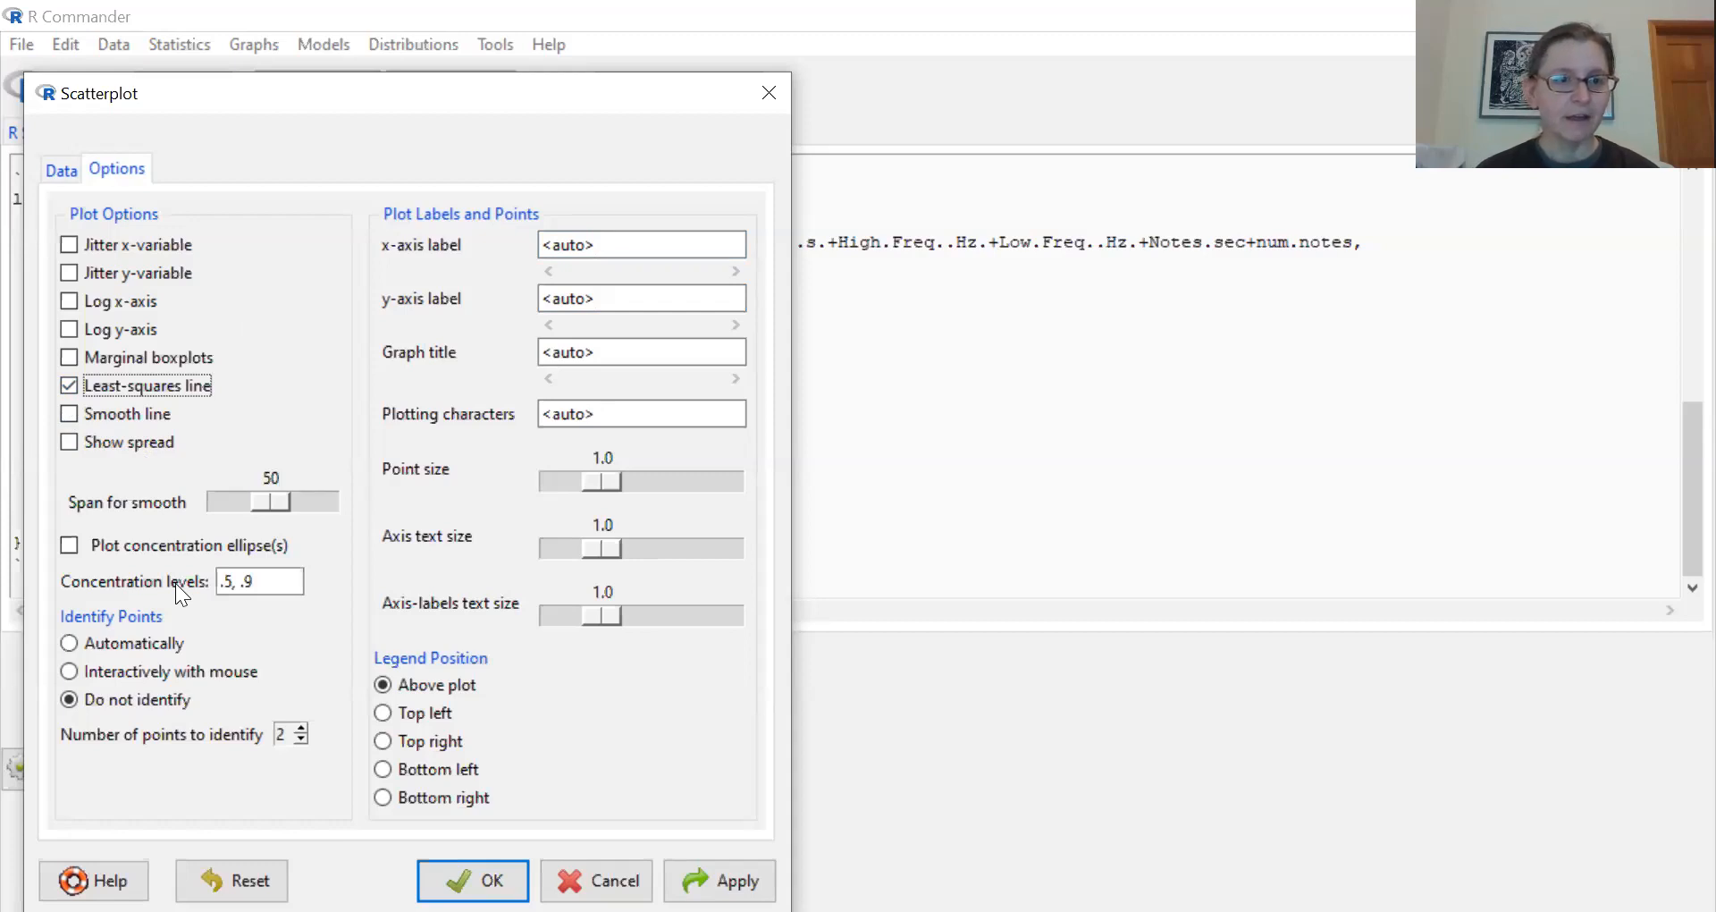
left_click(69, 547)
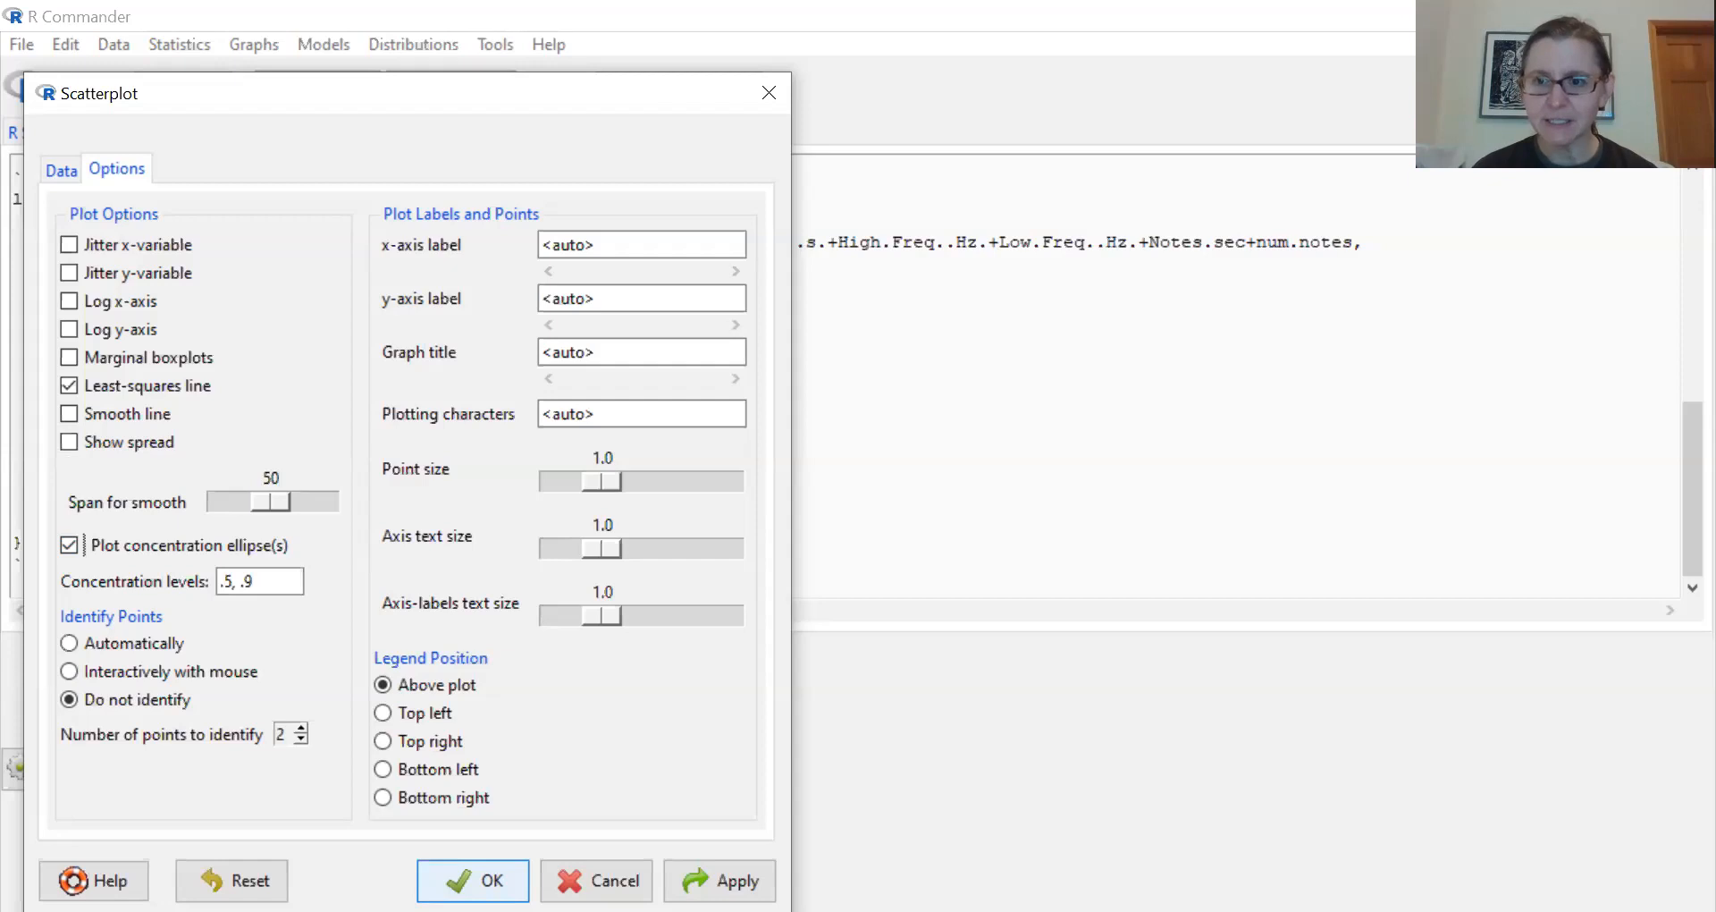
left_click(473, 881)
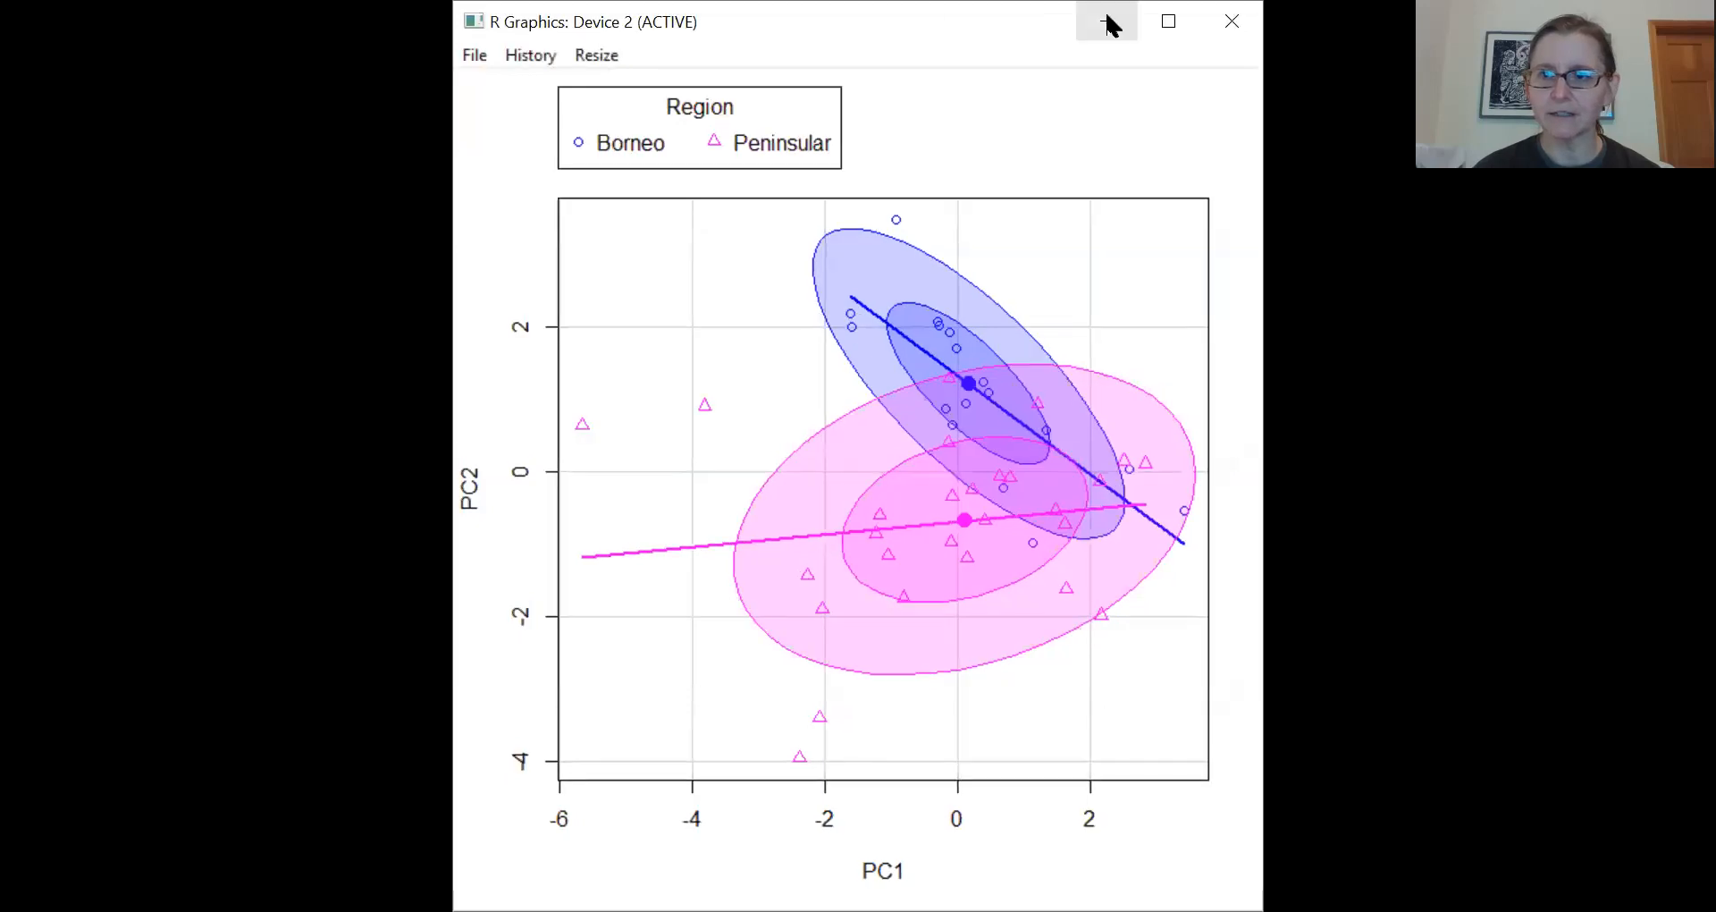
left_click_drag(900, 17, 919, 30)
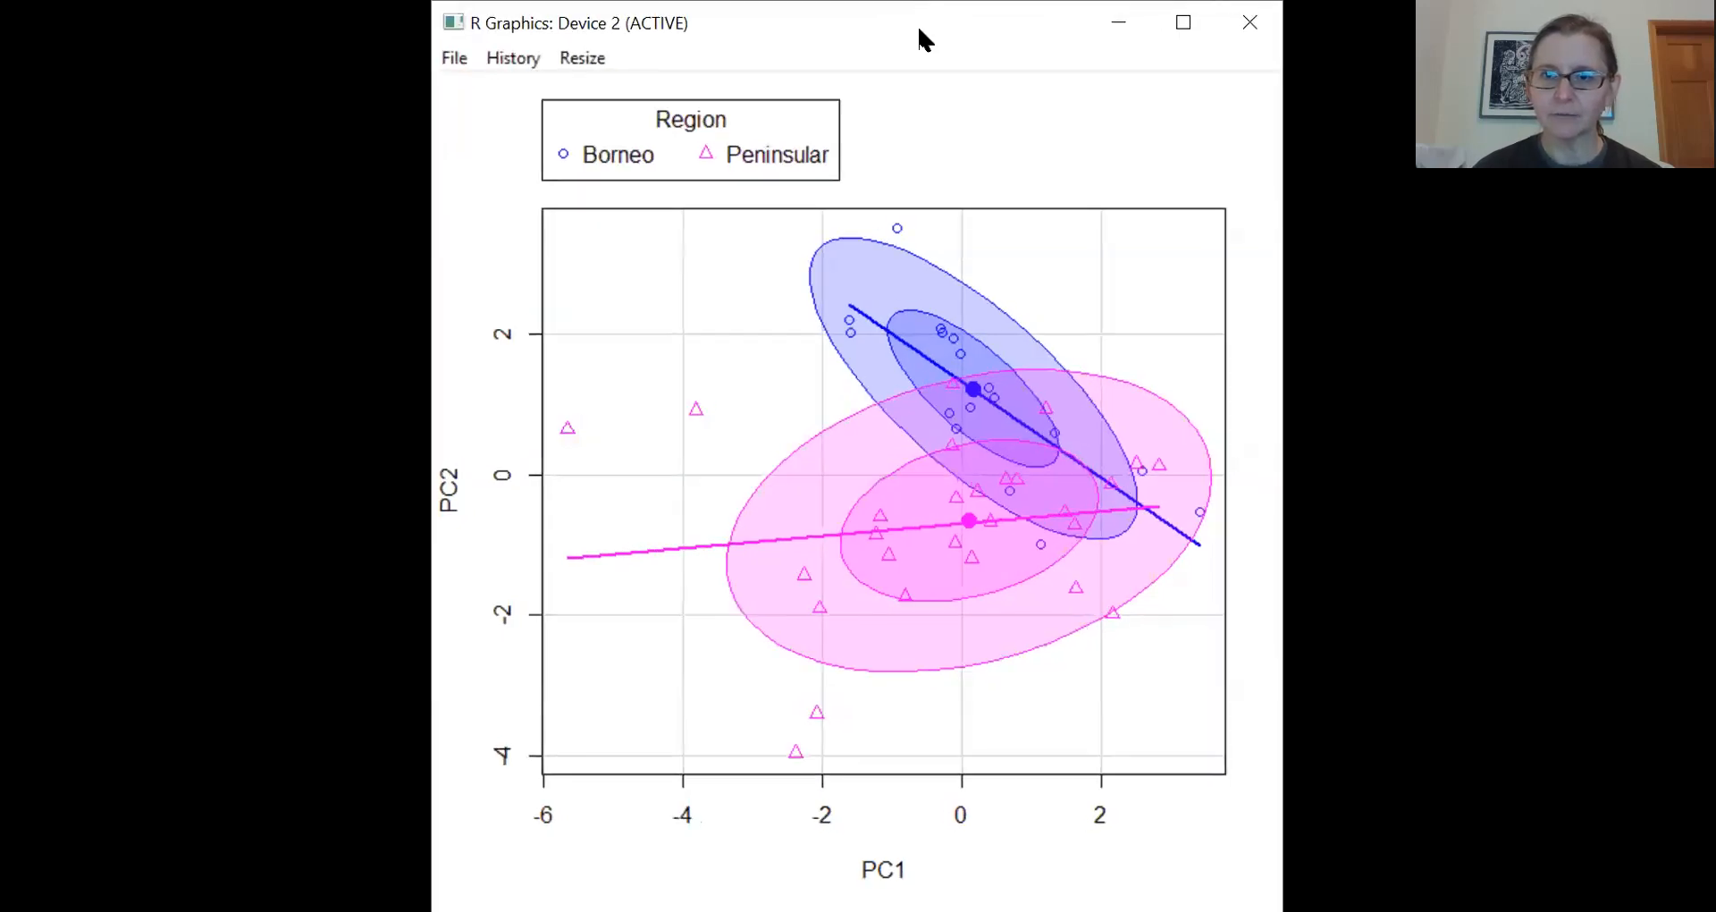
- Enlarge the PC1 versus PC2 scatterplot window to inspect the Region ellipses, and restore it to its smaller size
left_click(1189, 27)
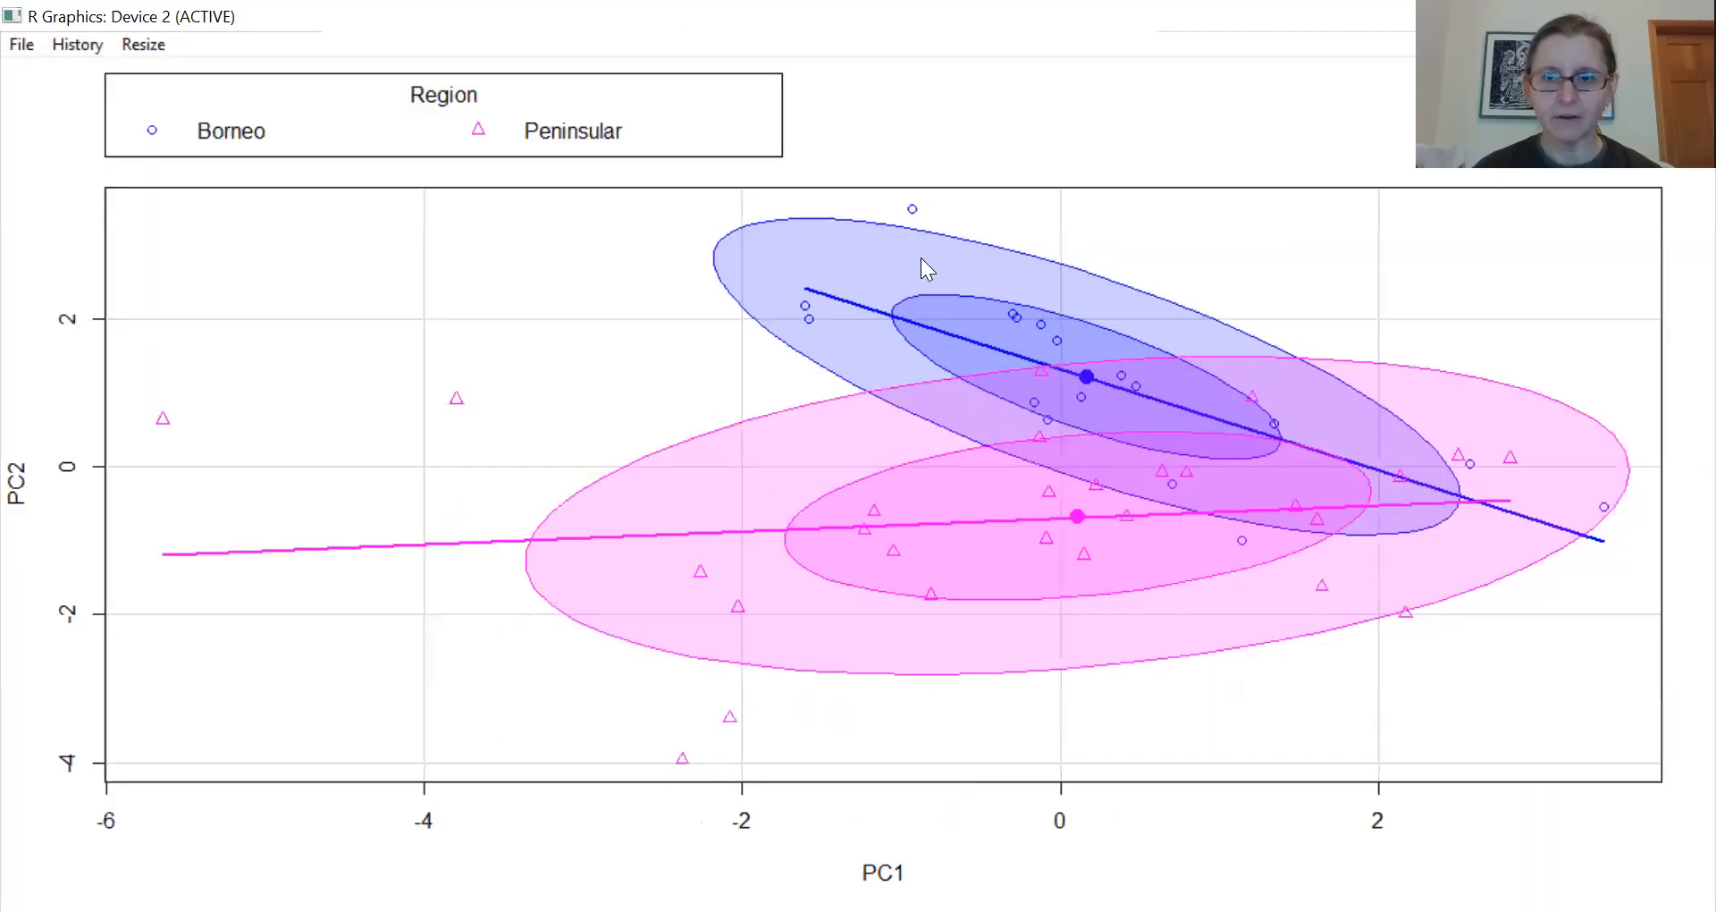
left_click(1624, 16)
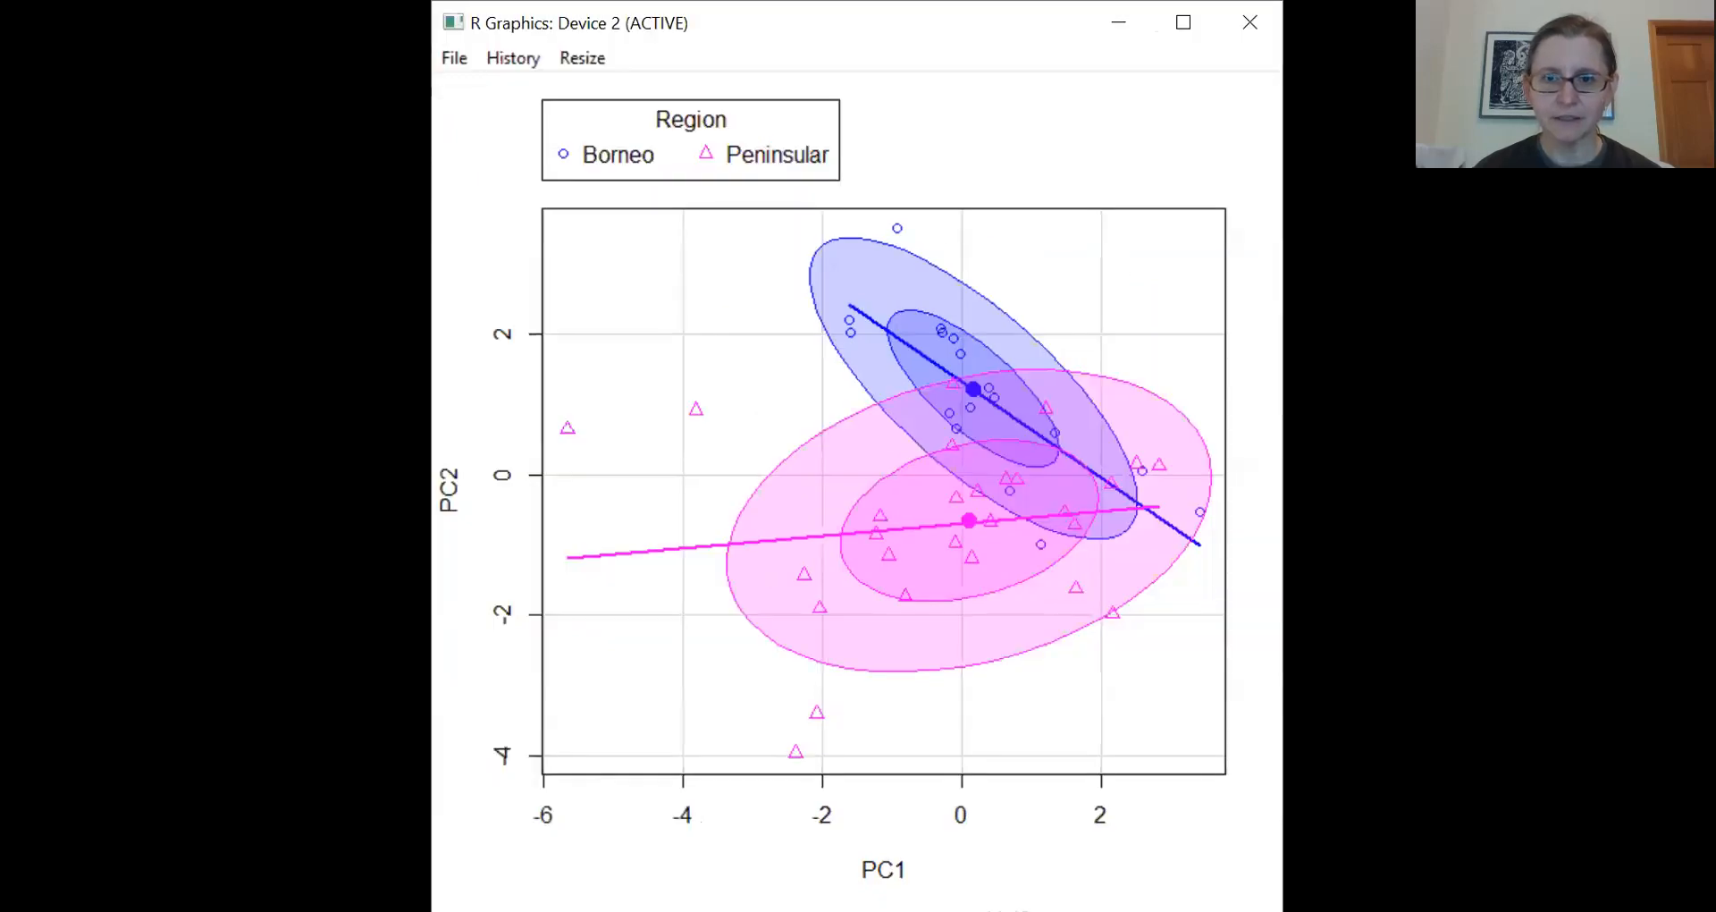
left_click_drag(1282, 447, 1339, 447)
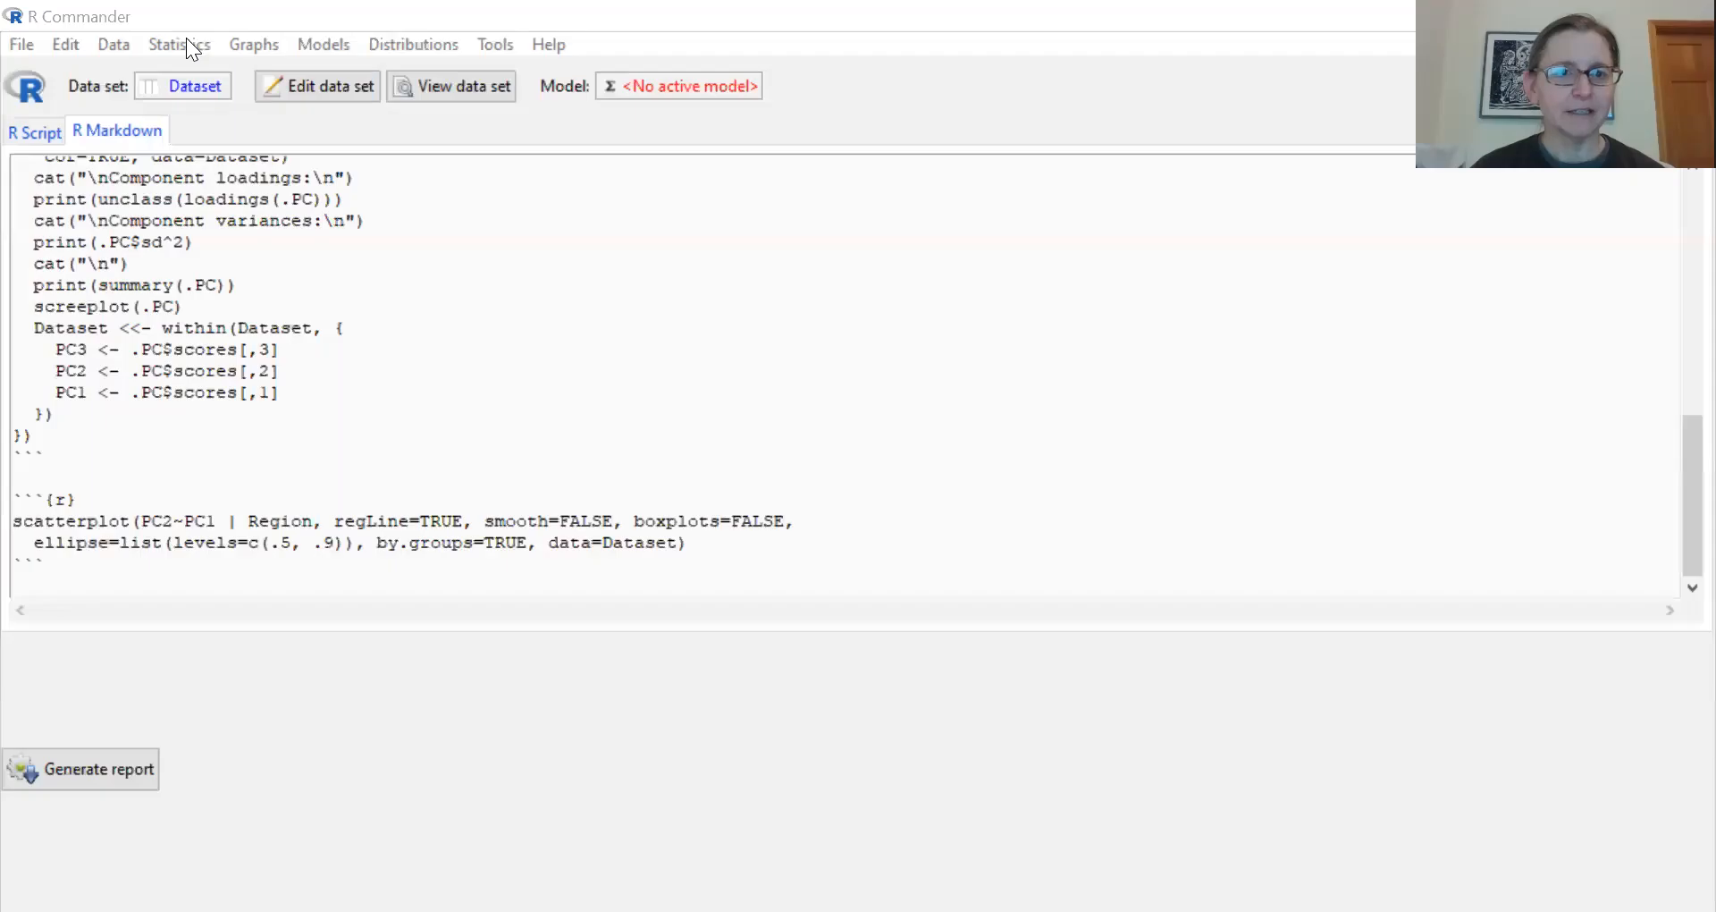
- Set up a 3D scatterplot with PC1 and PC2 as explanatory variables and PC3 as the response variable
left_click(187, 43)
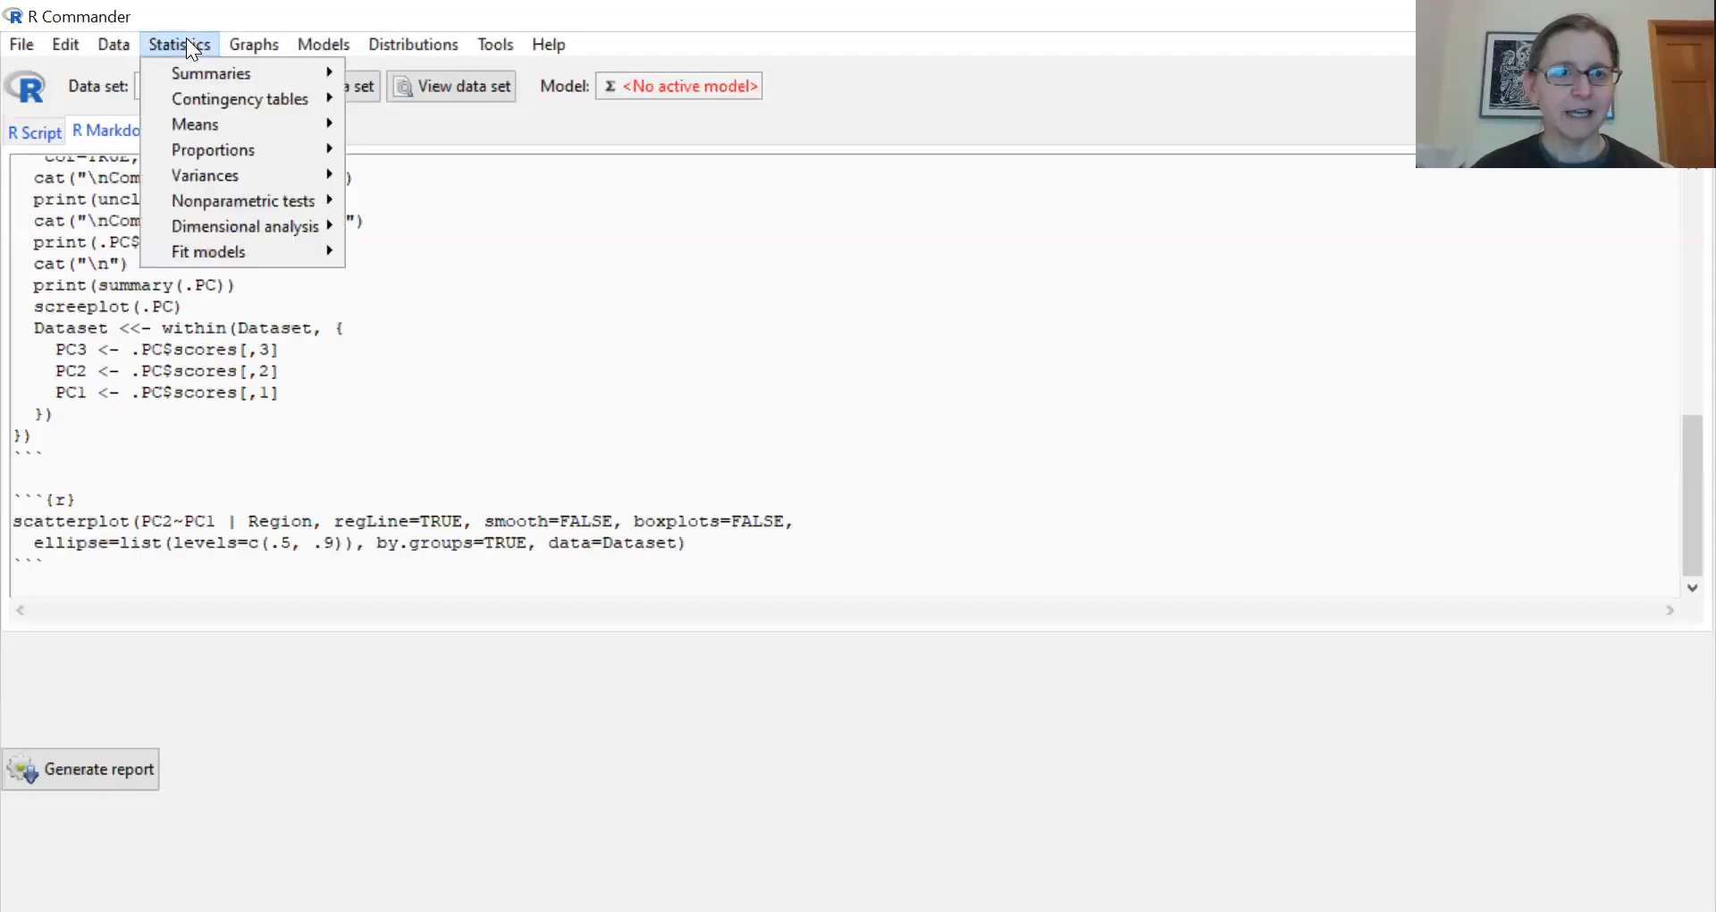
mouse_move(238, 45)
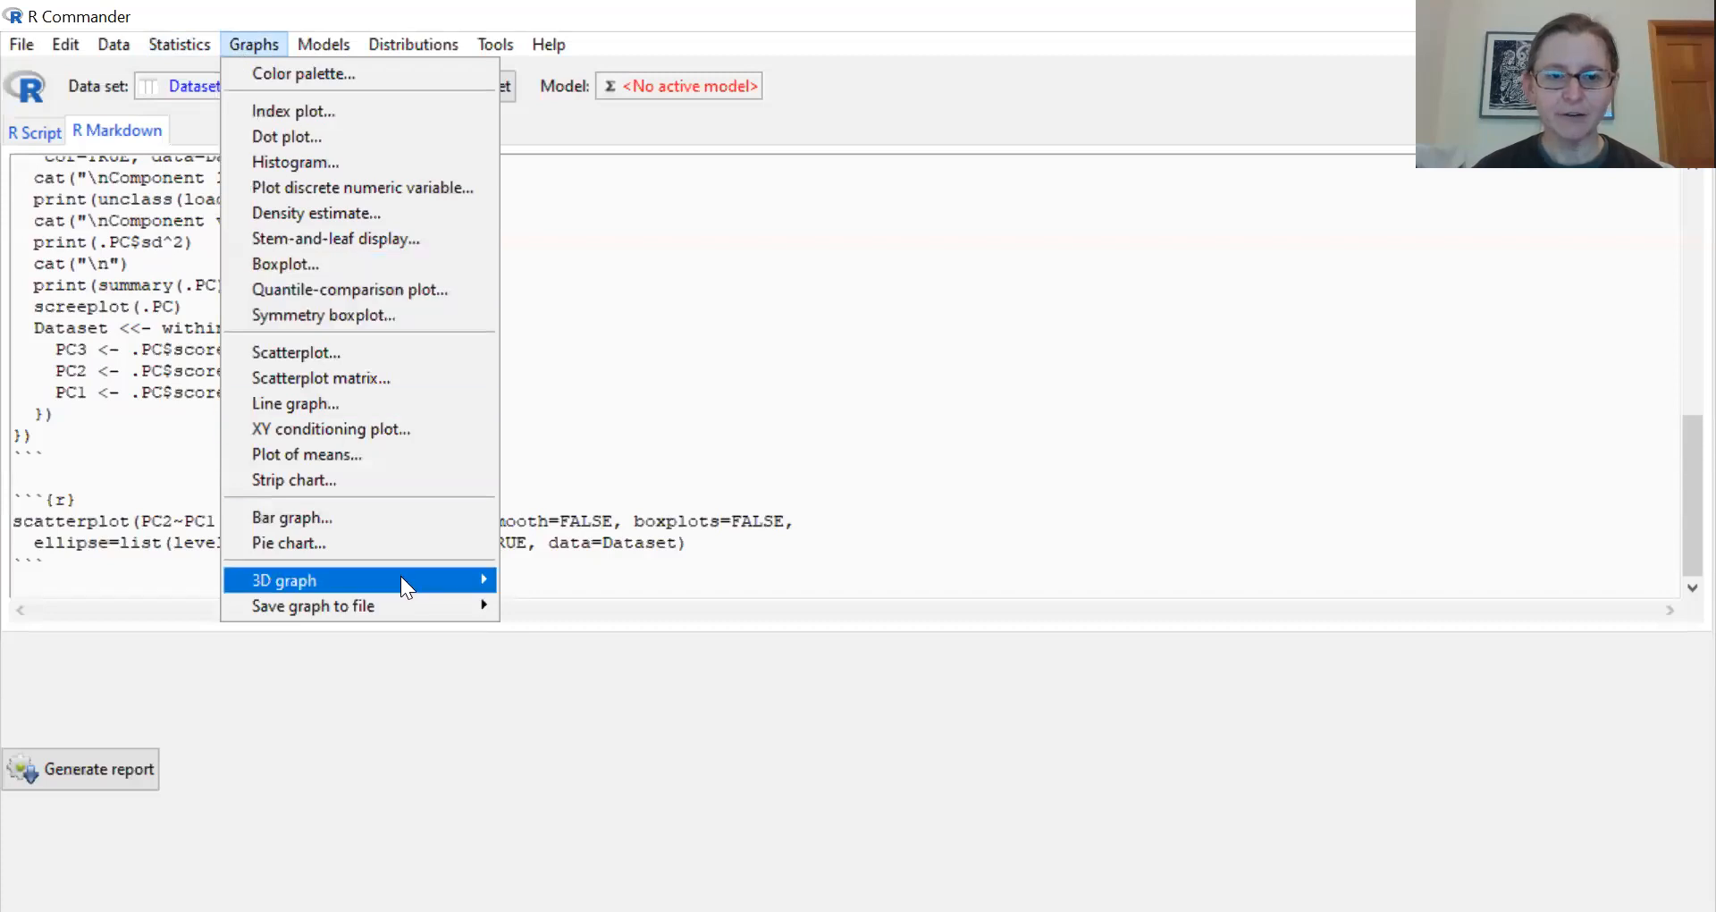
mouse_move(402, 576)
left_click(547, 579)
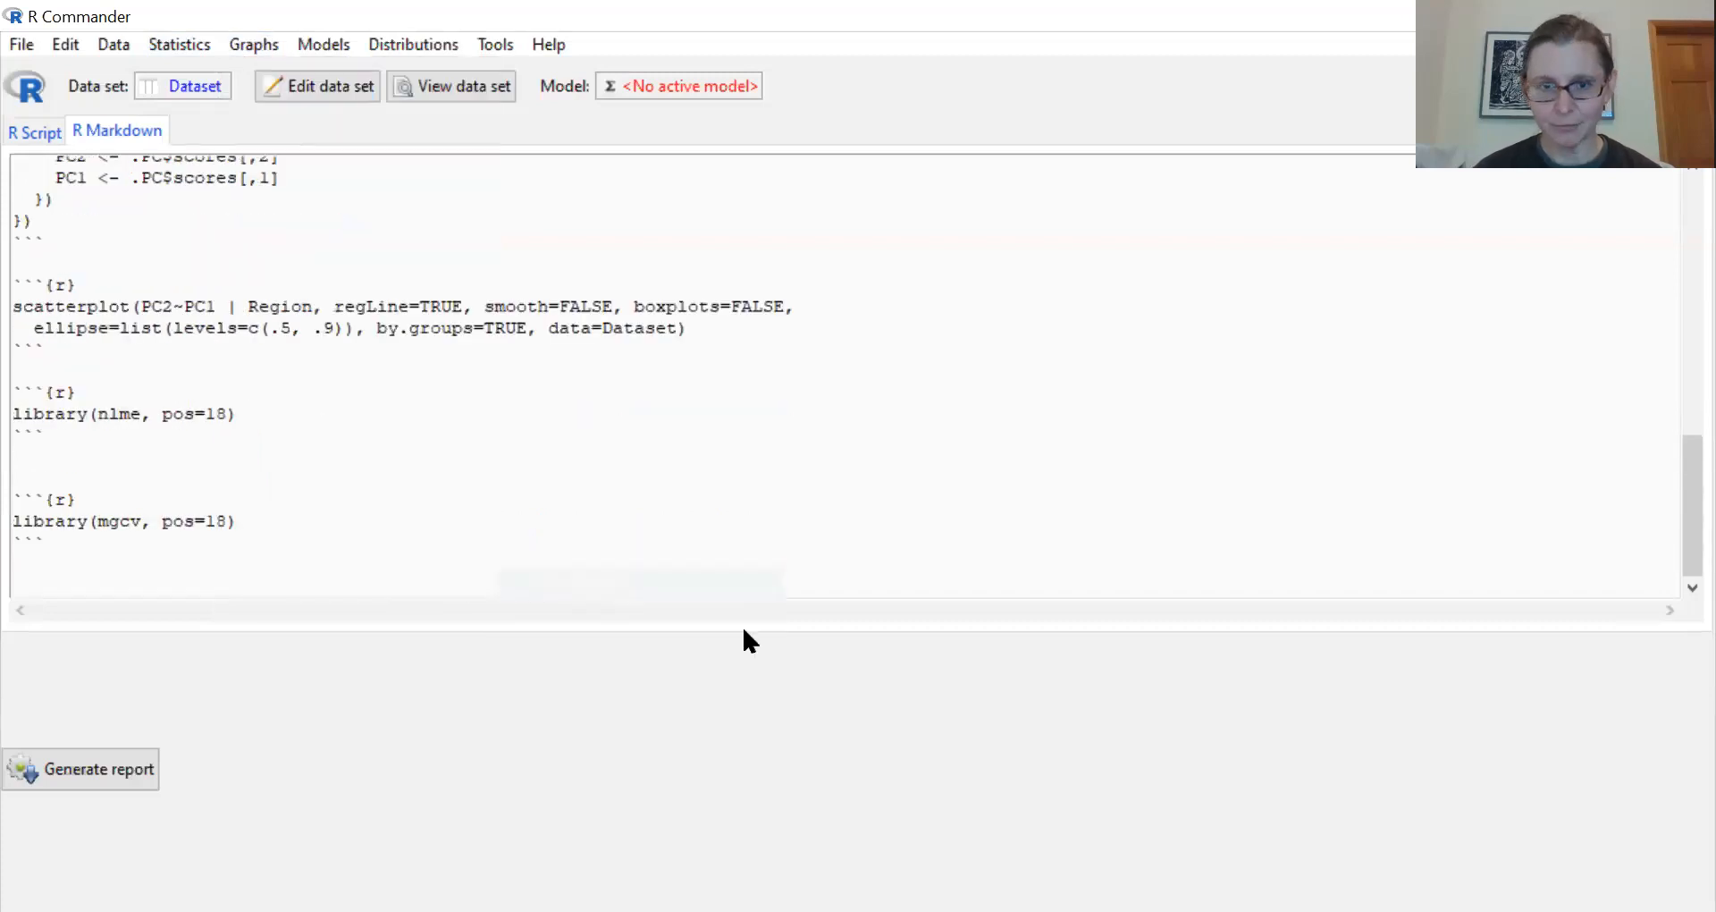
left_click_drag(247, 246, 245, 322)
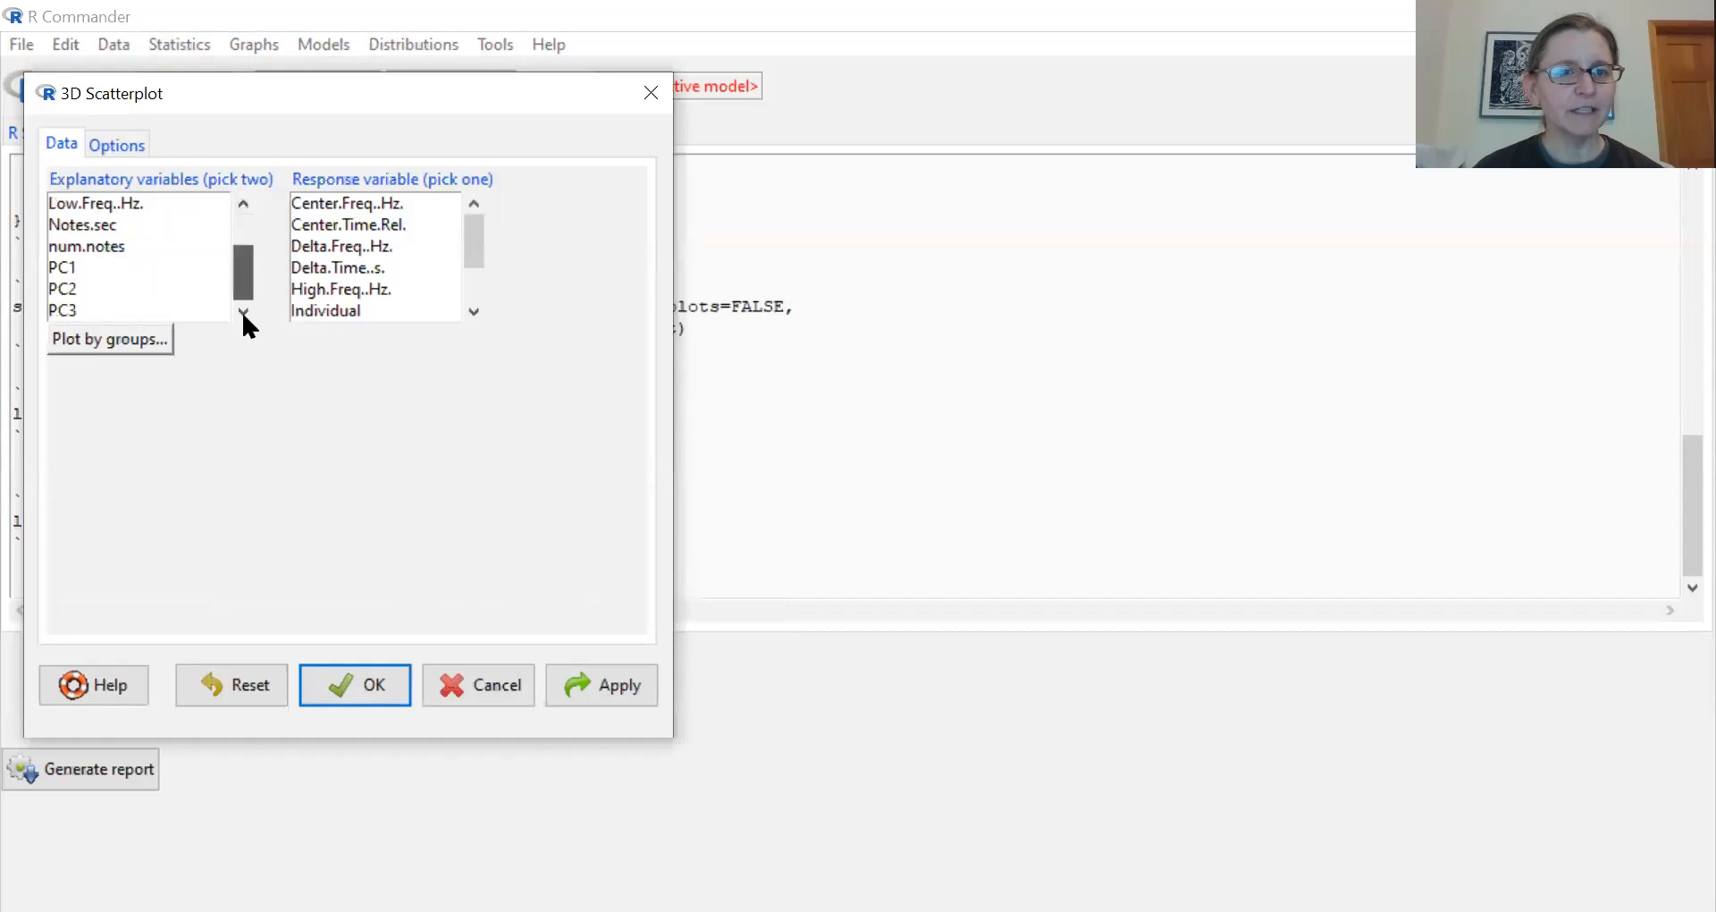
left_click(80, 268)
left_click(88, 288)
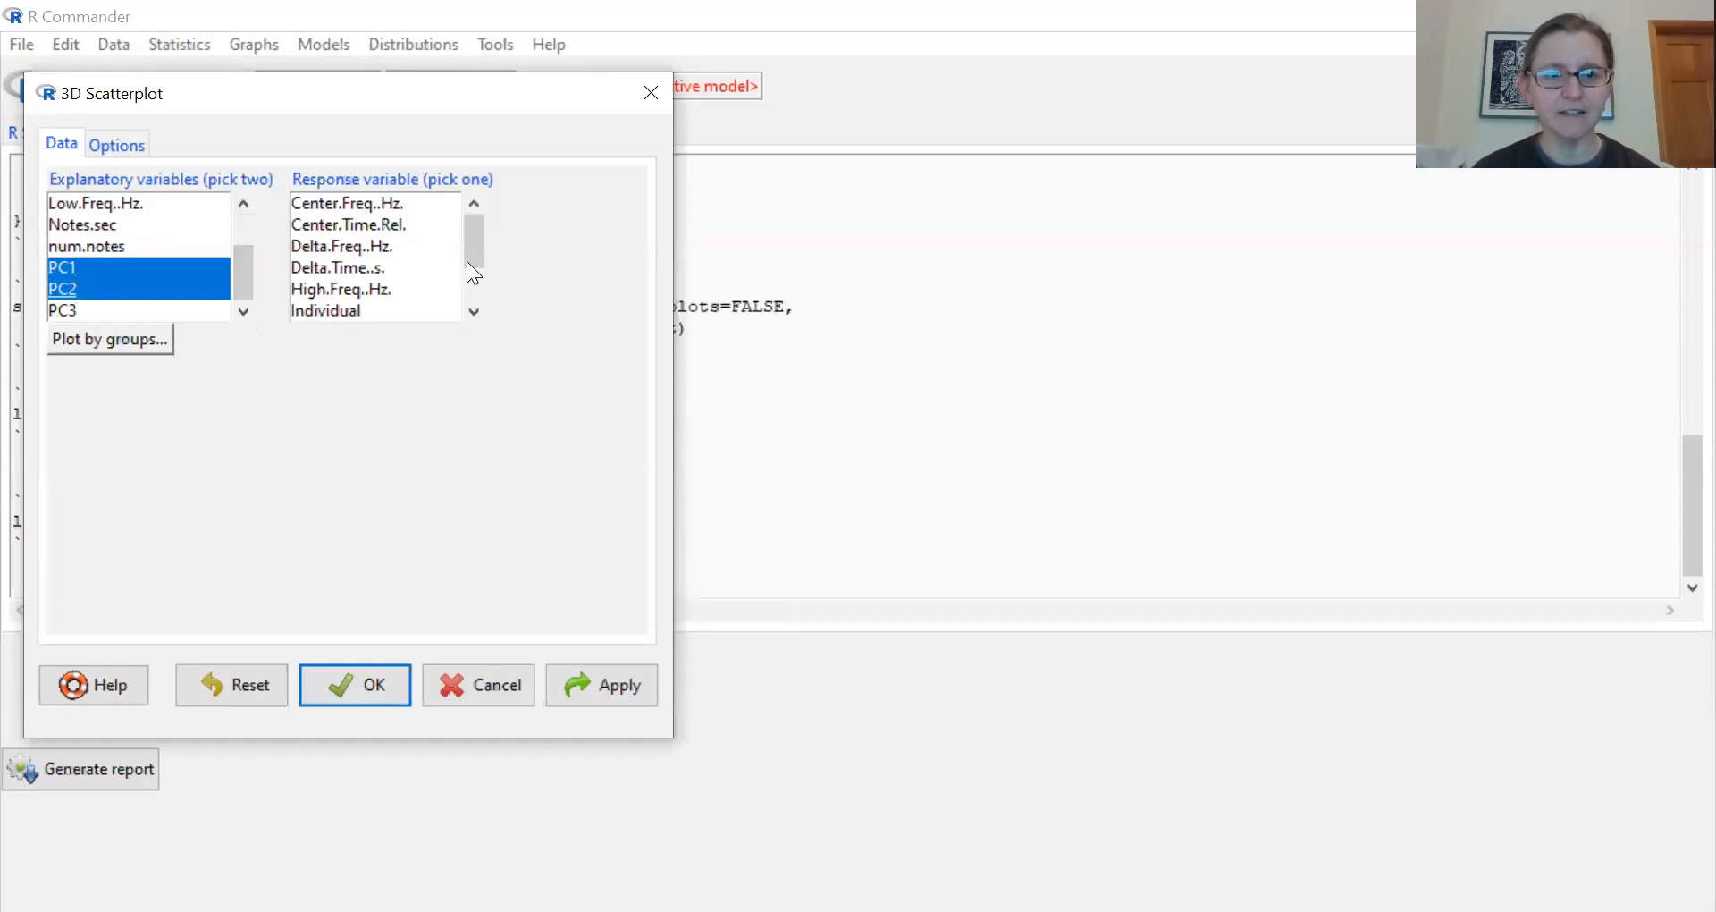
left_click_drag(476, 255, 473, 323)
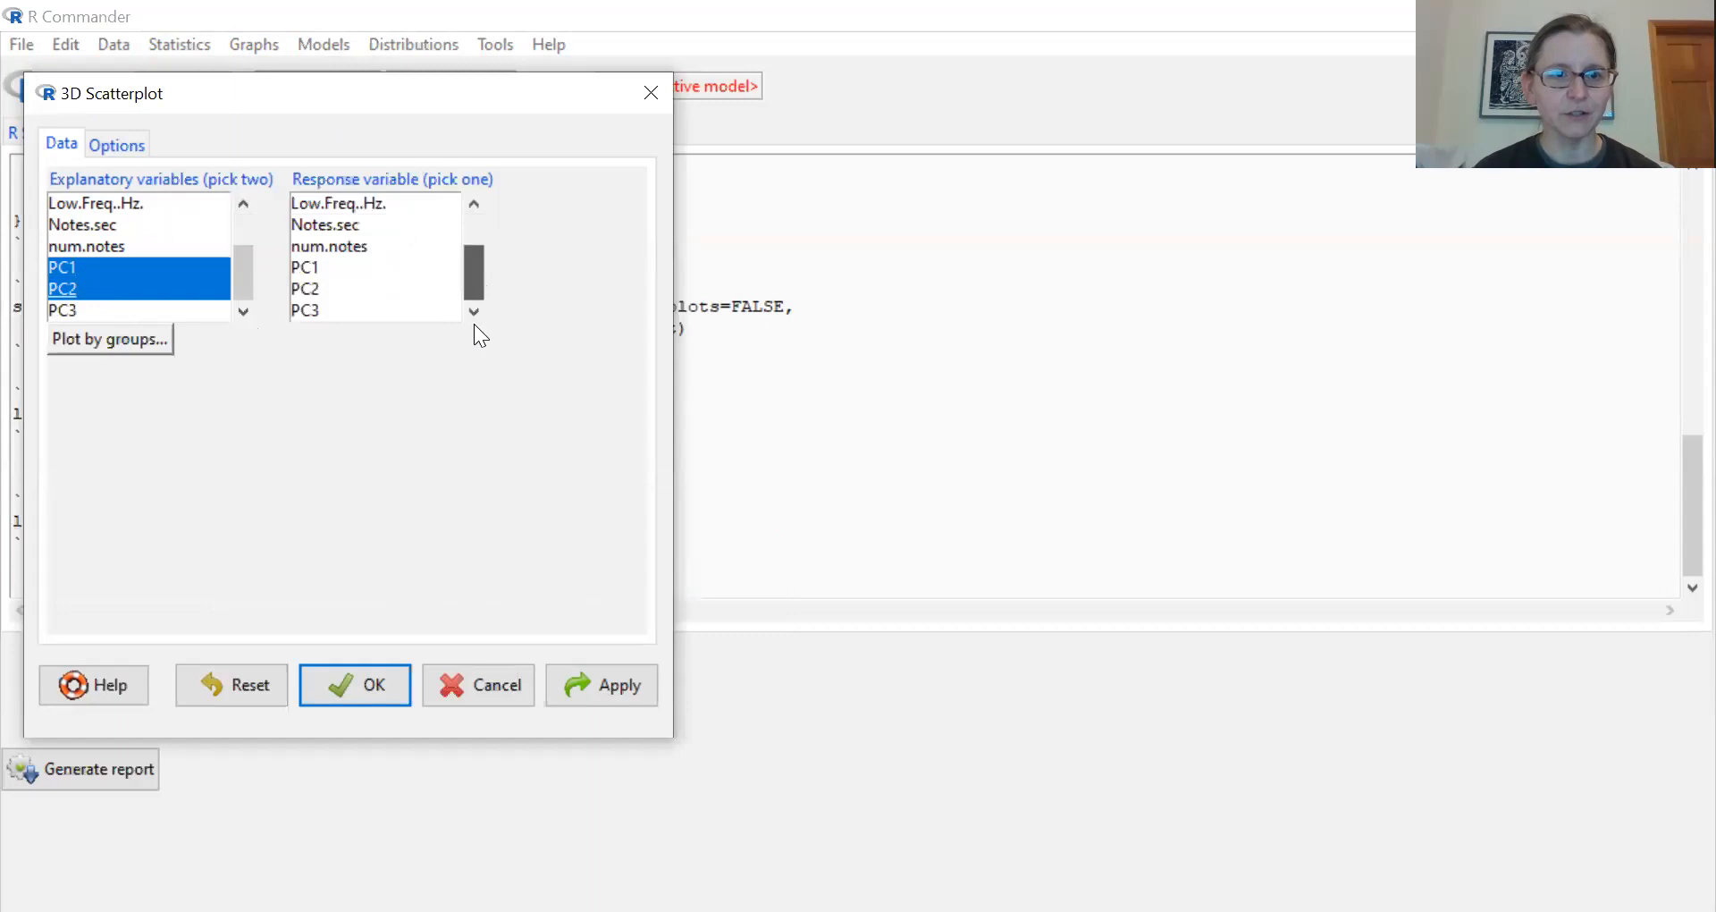
left_click(306, 309)
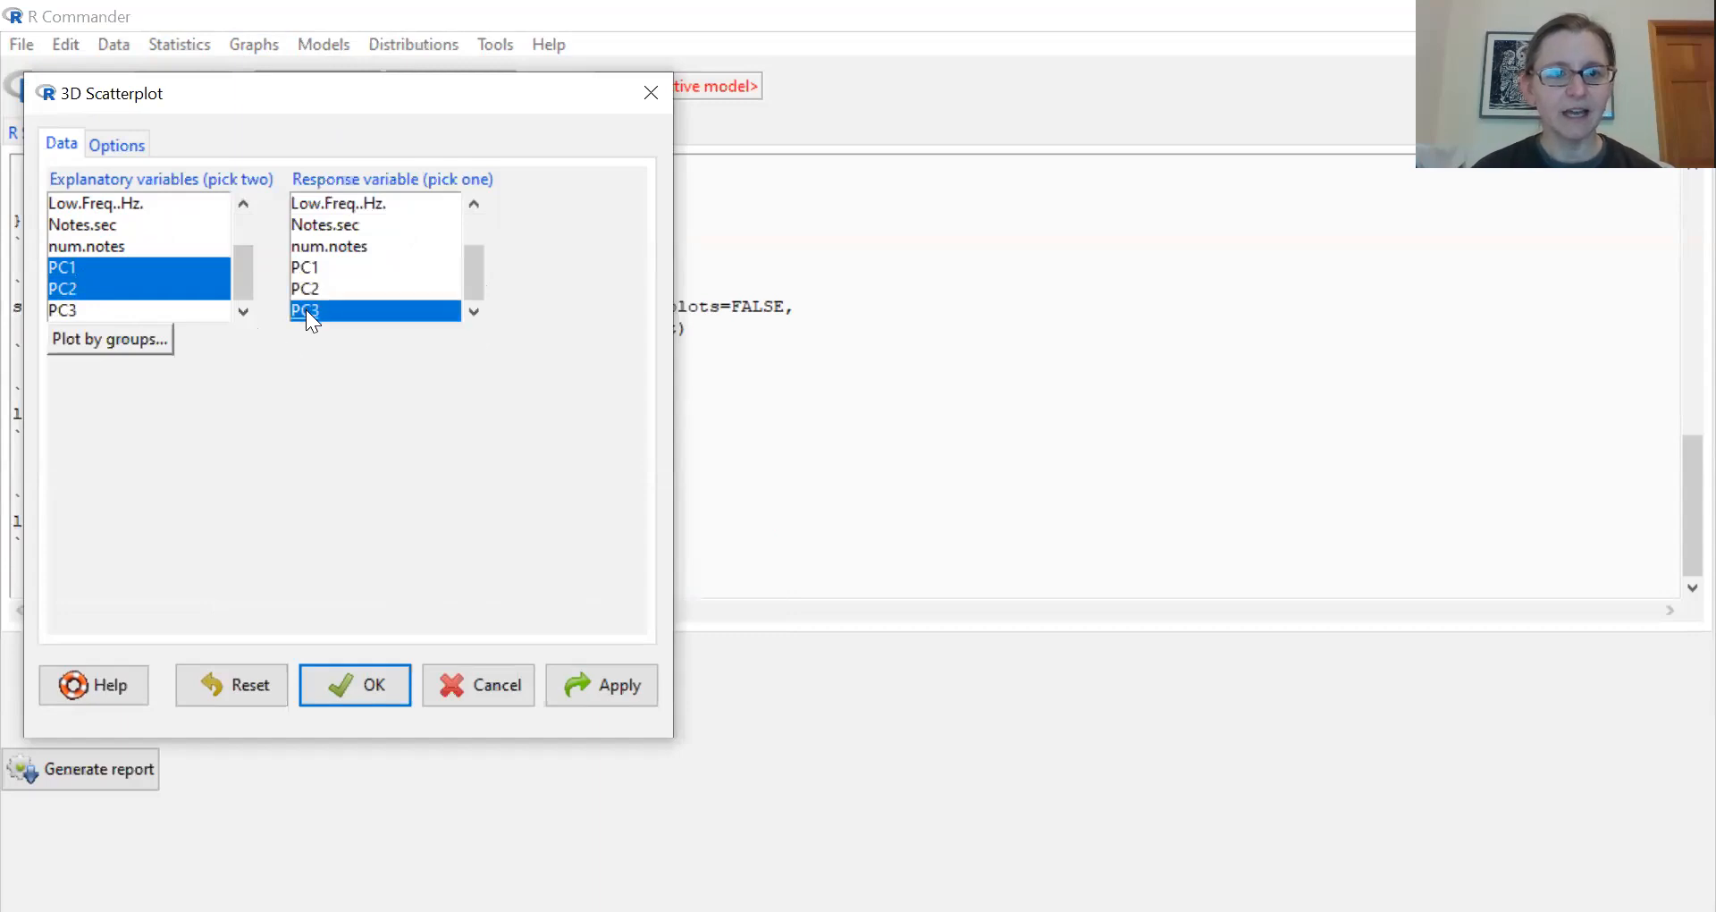
- Group the 3D scatterplot by Region
left_click(83, 340)
left_click(58, 186)
left_click(75, 279)
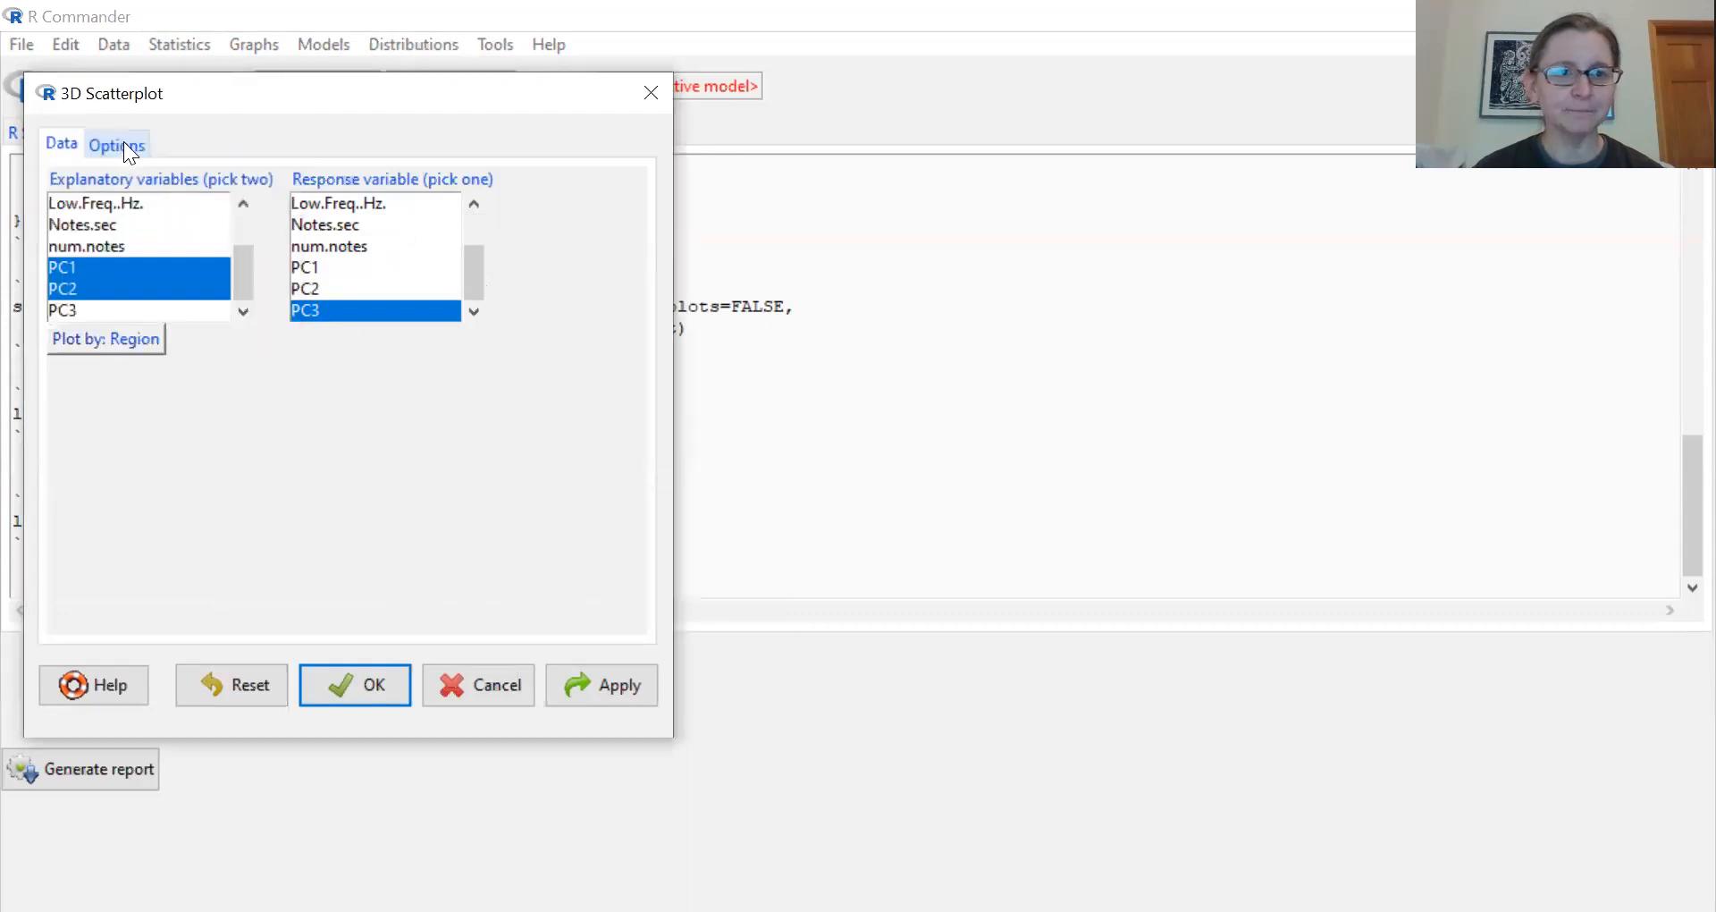
- Turn on the 50% concentration ellipsoid and generate the 3D scatterplot
left_click(124, 143)
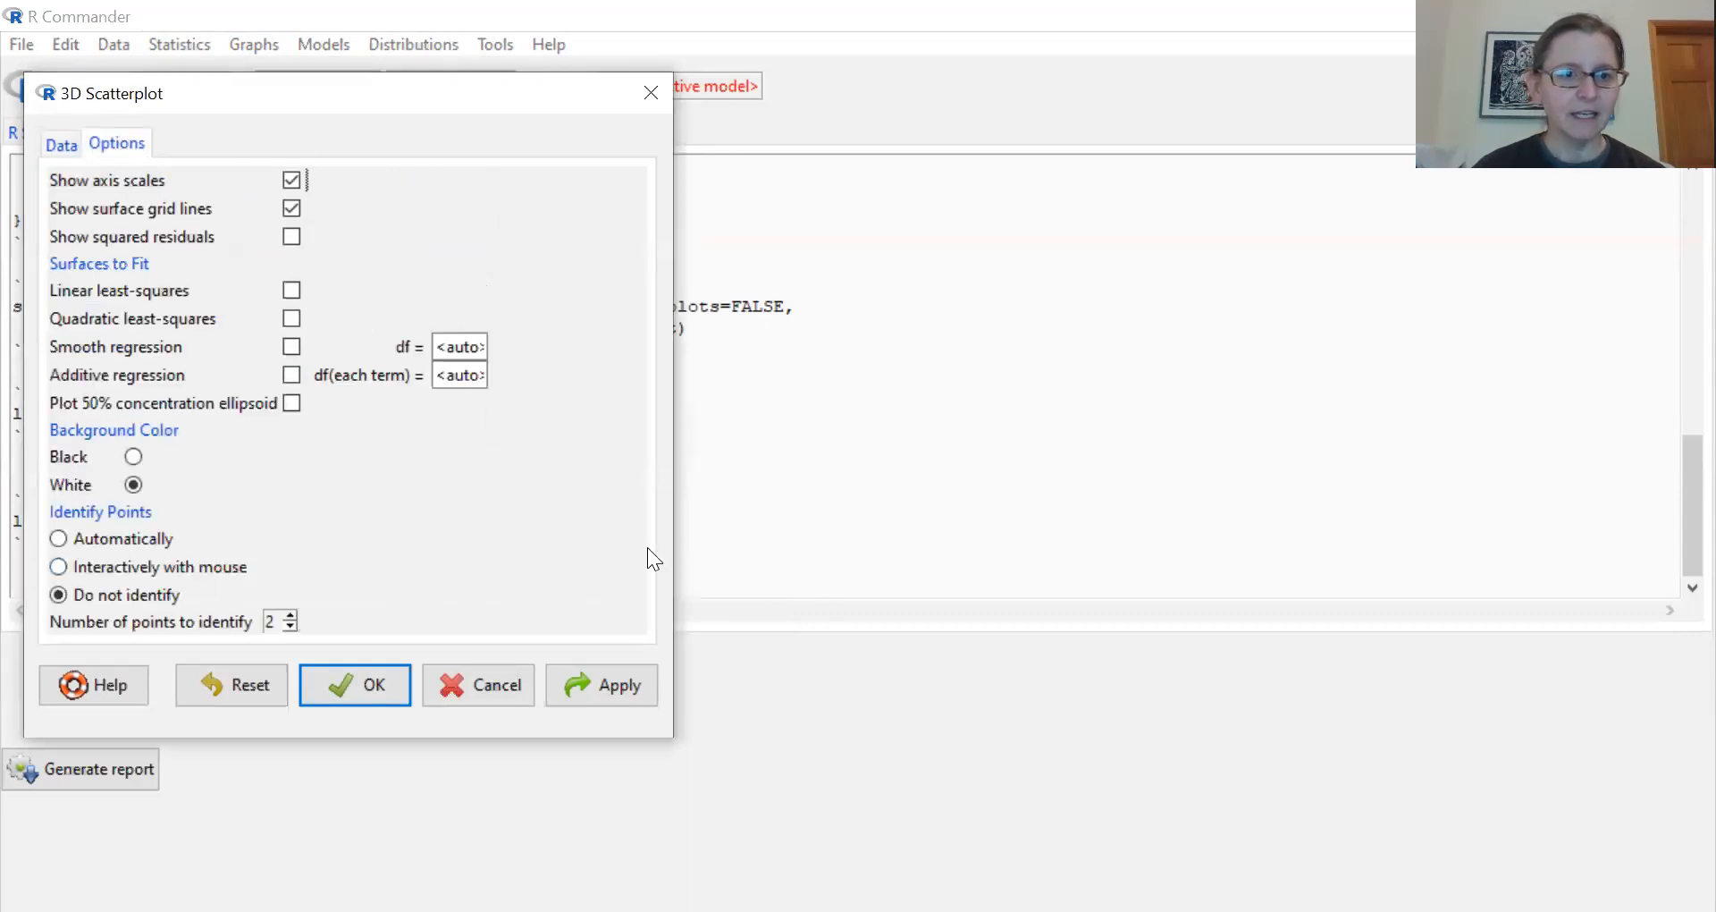
left_click(294, 404)
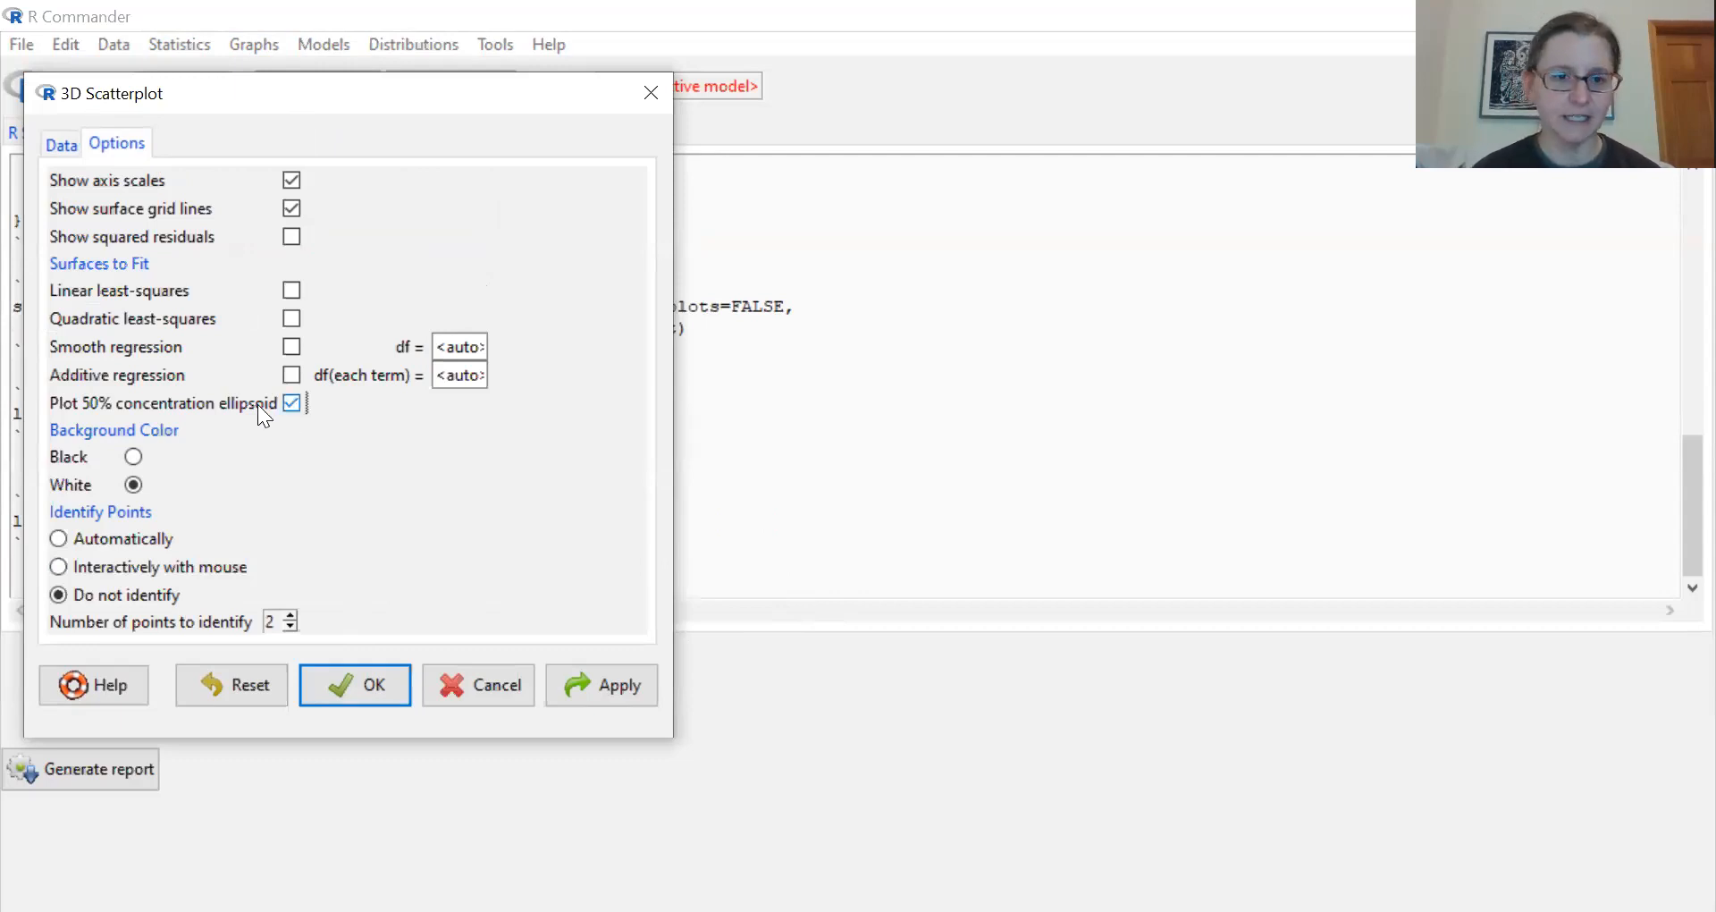
left_click(353, 683)
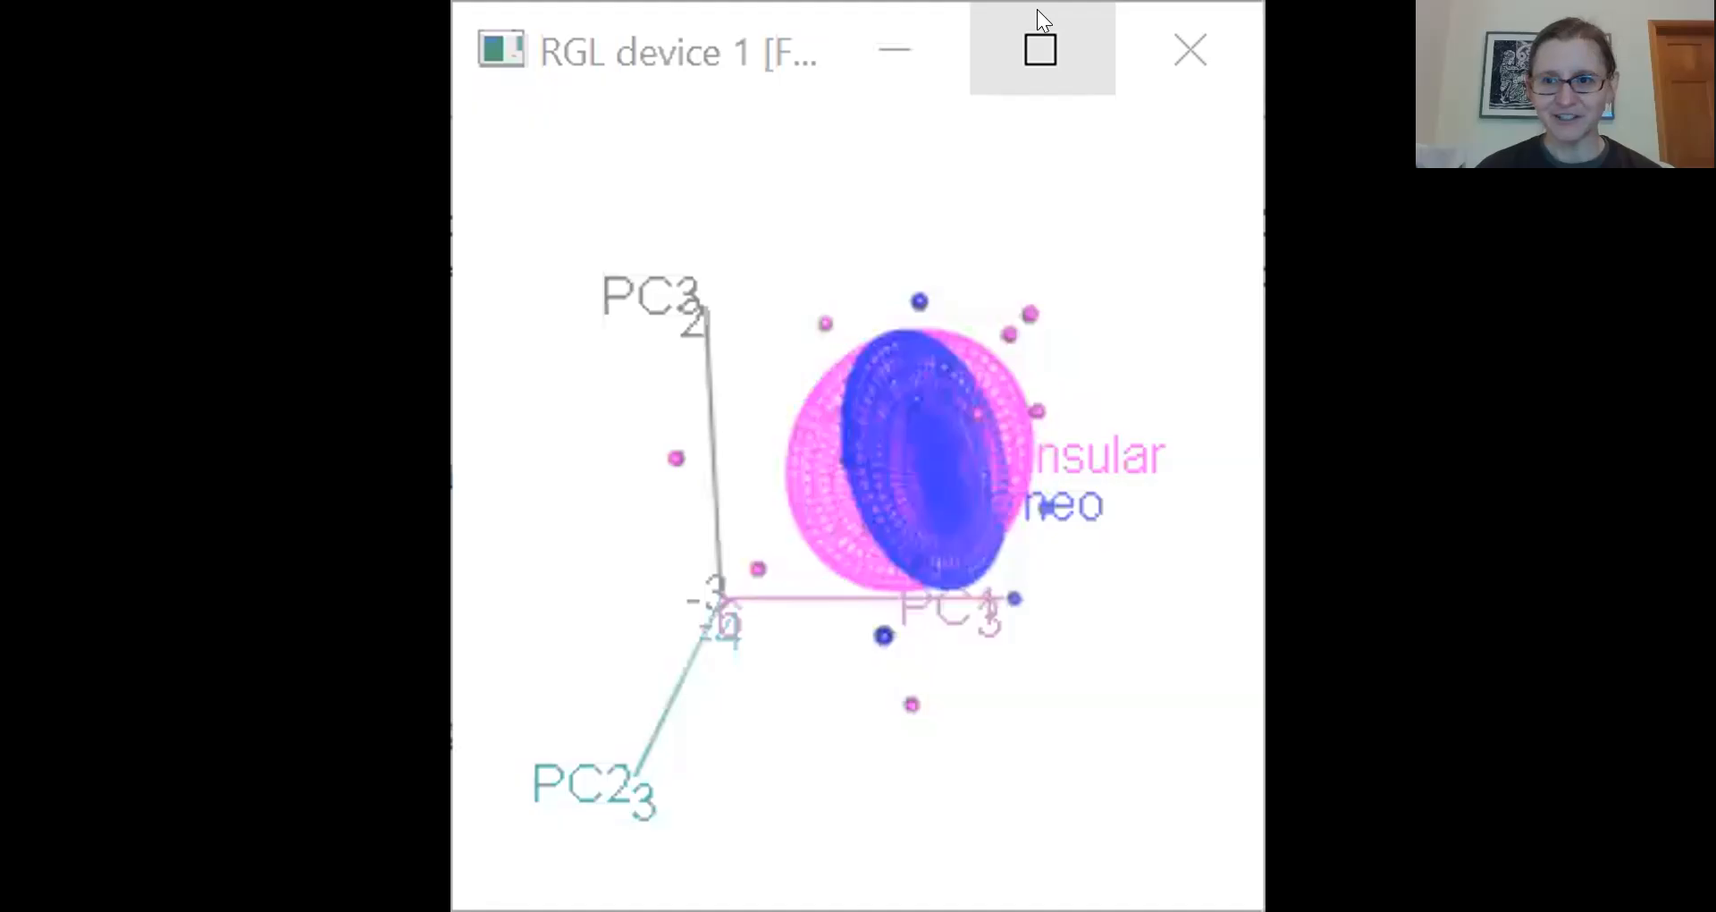
- Enlarge the 3D scatterplot and rotate it to compare the Borneo and Peninsular ellipsoids, and minimize its window
left_click(1039, 11)
left_click_drag(746, 465, 977, 537)
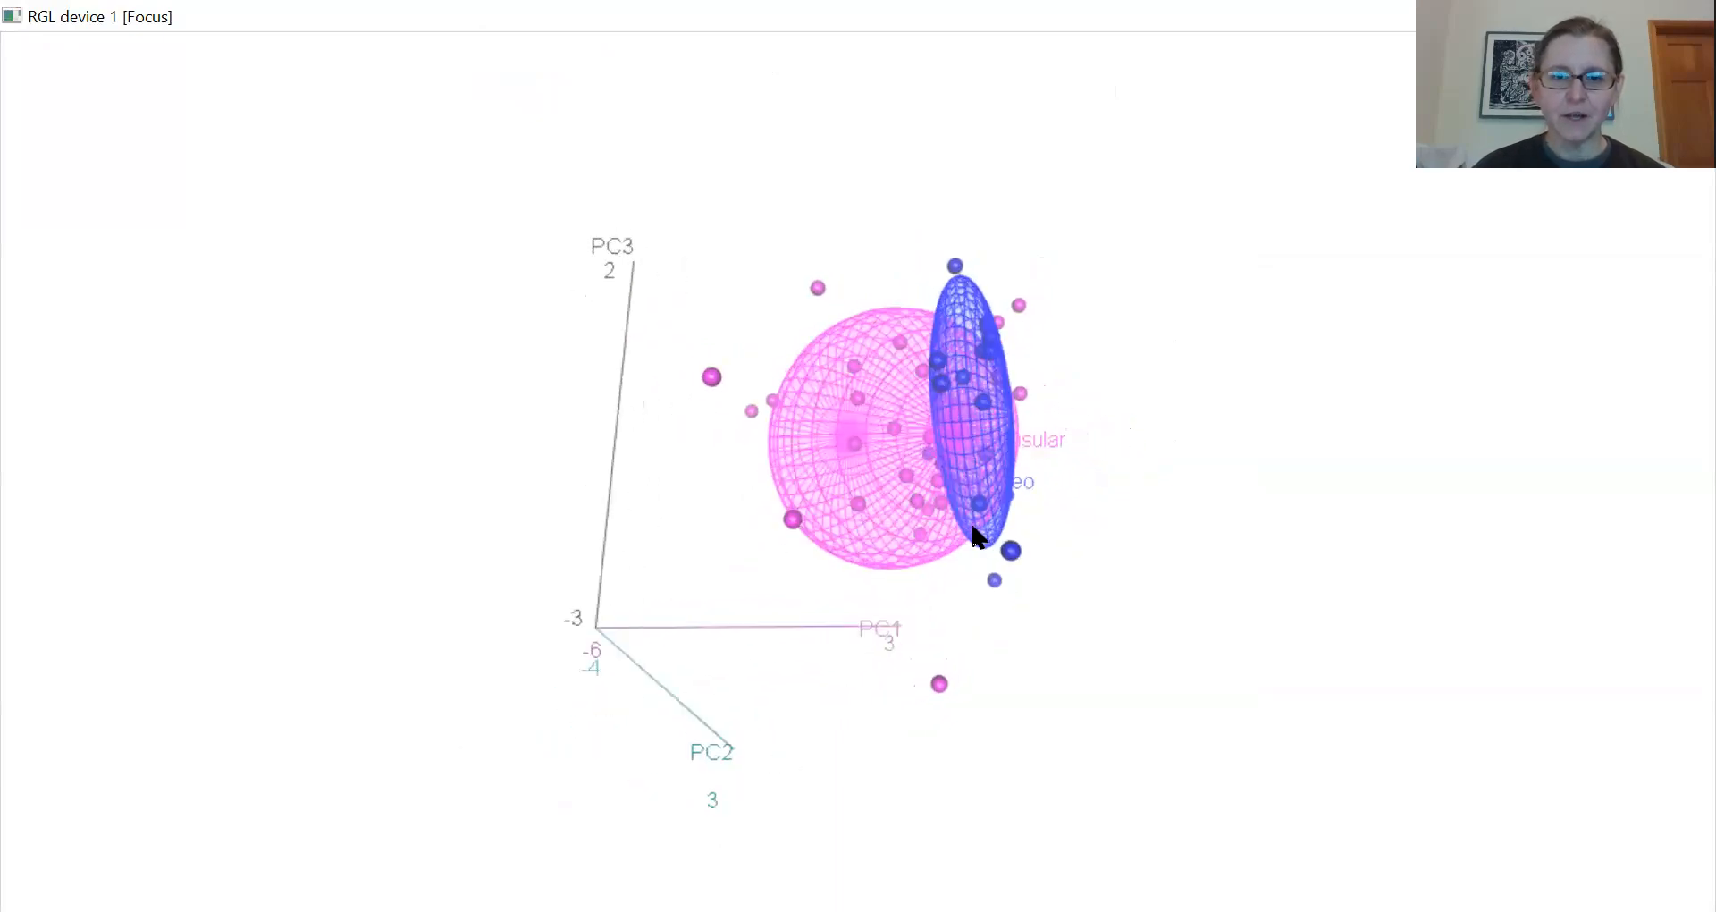
left_click_drag(826, 267, 635, 247)
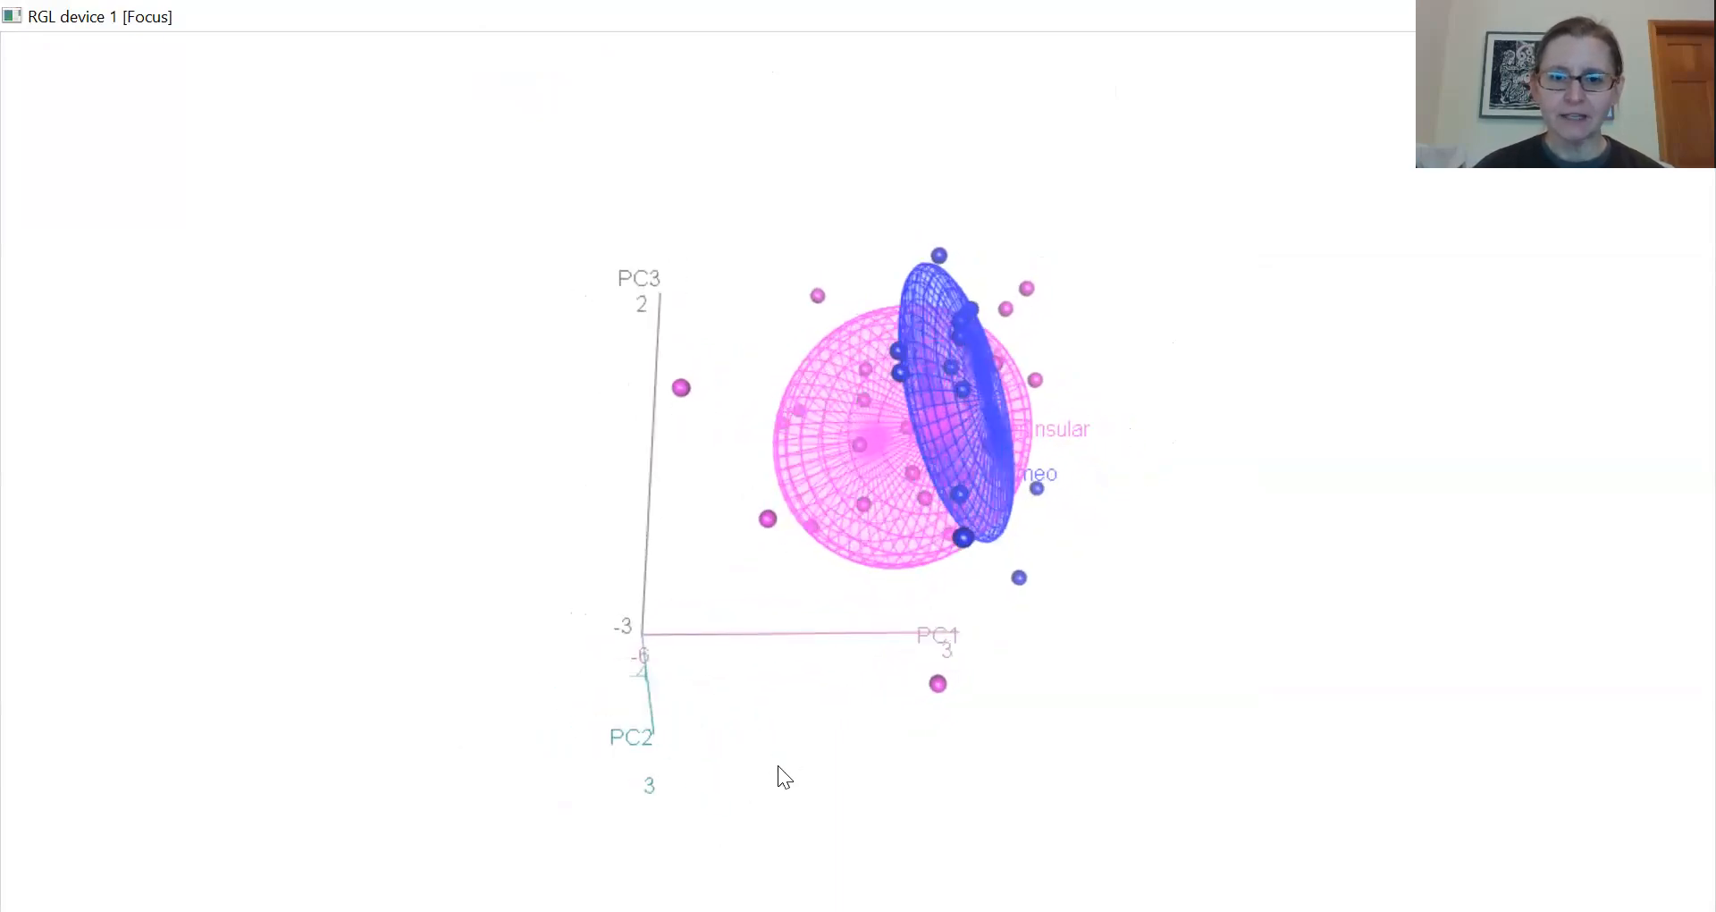
left_click_drag(850, 656, 934, 510)
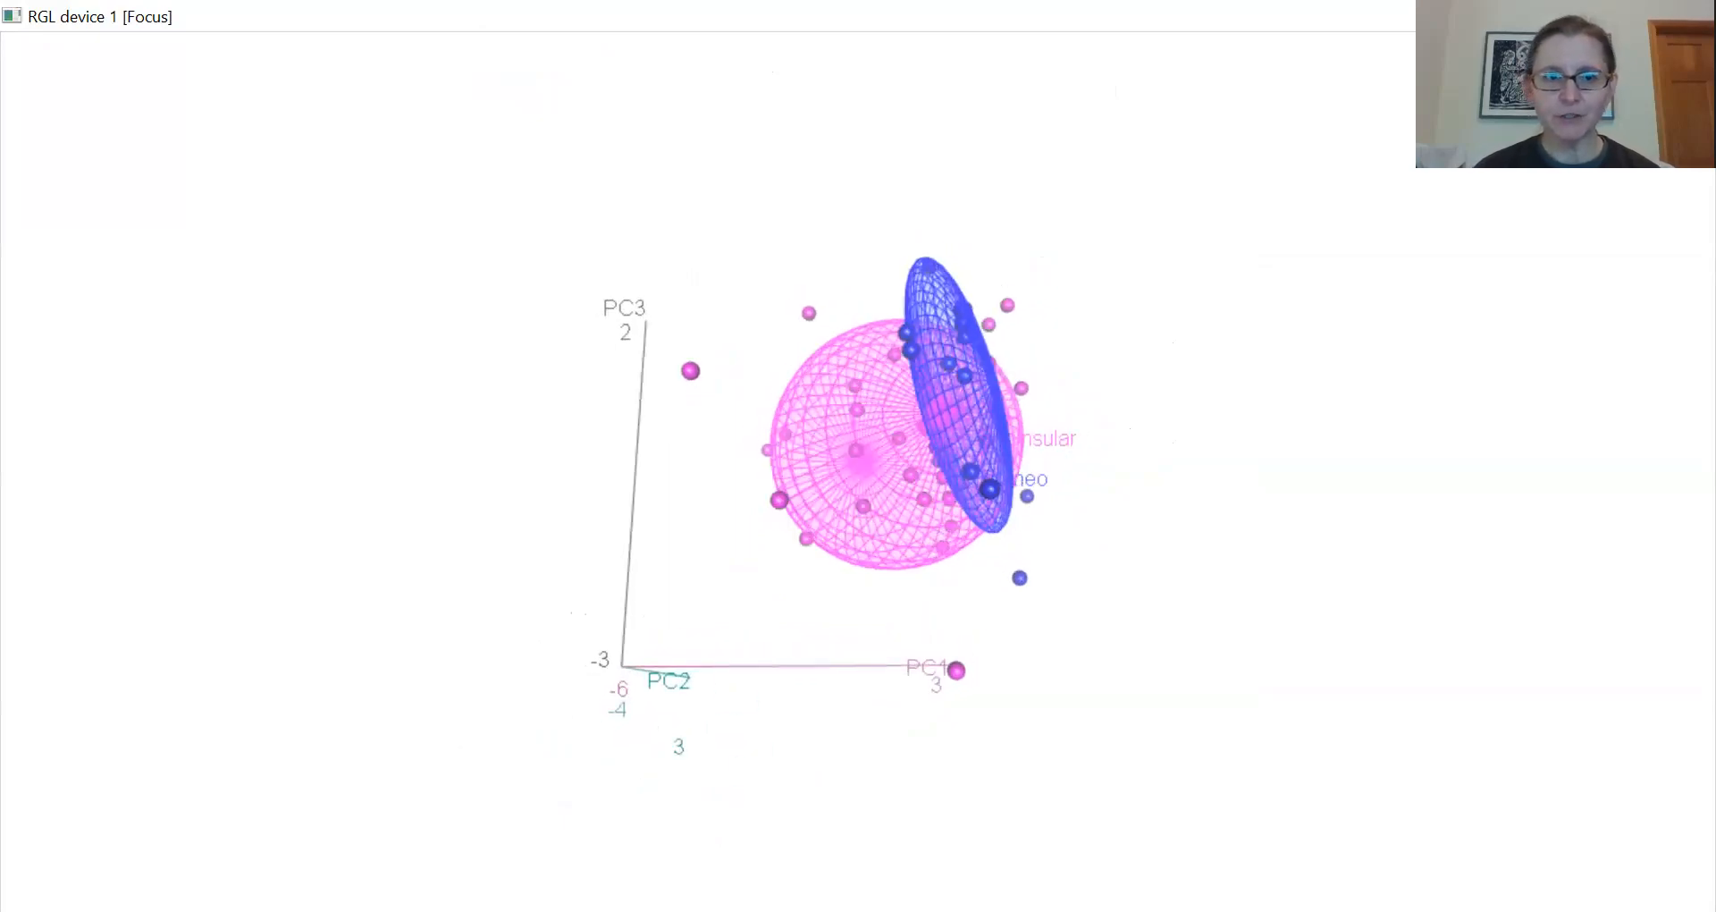
left_click(1640, 16)
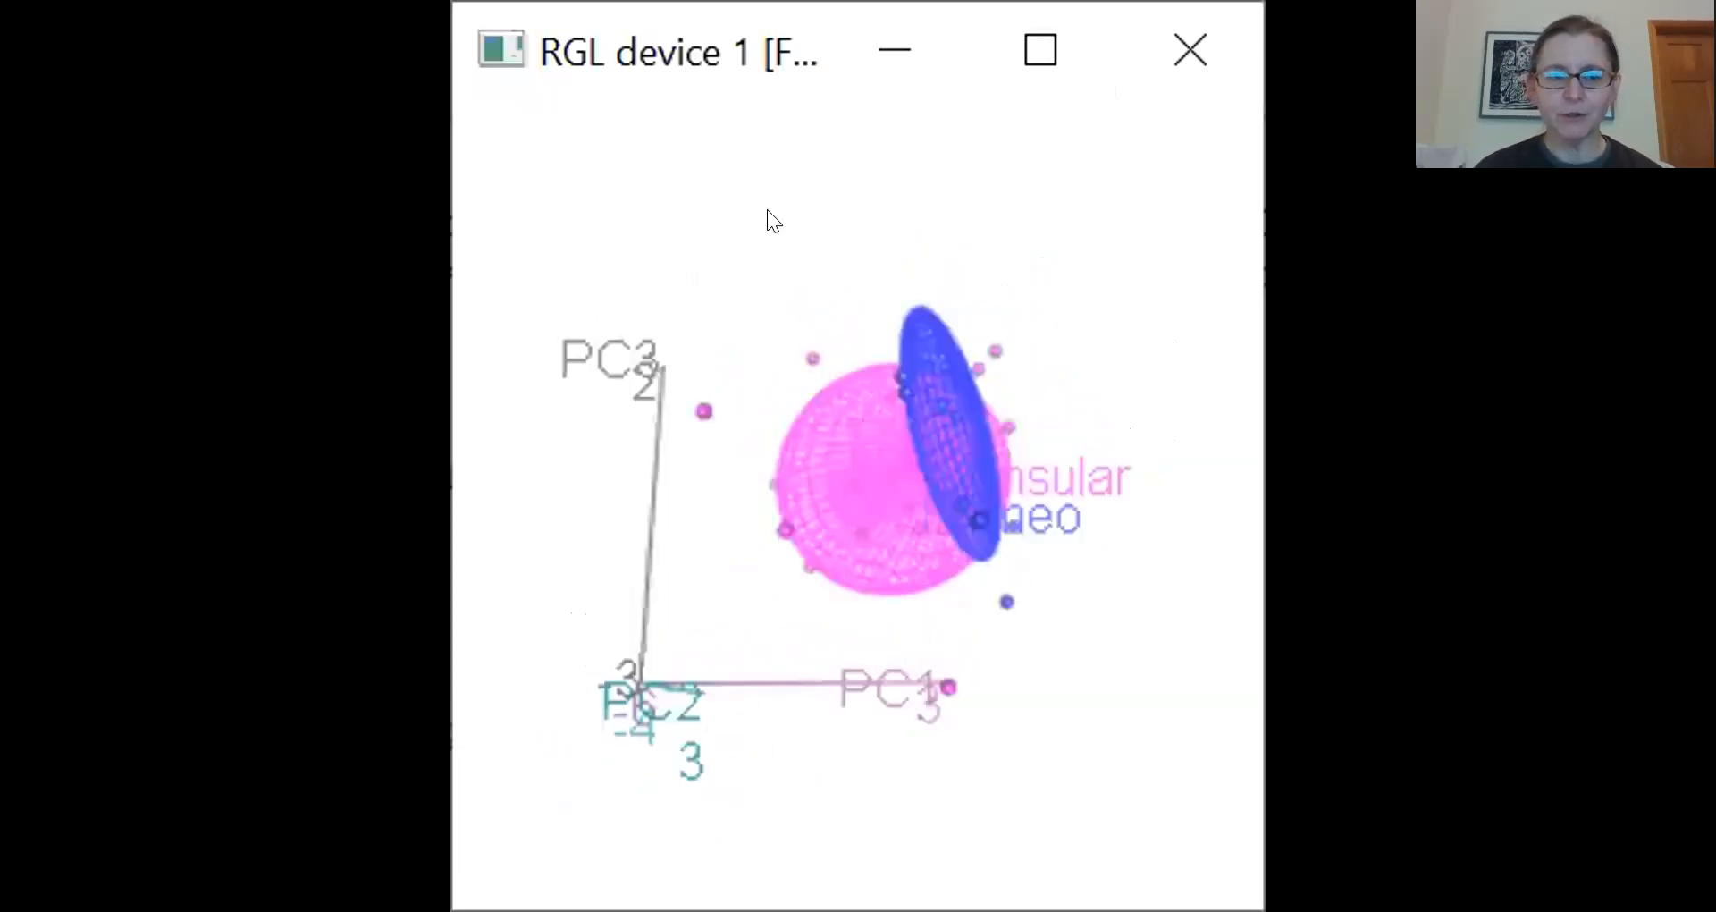
left_click(897, 51)
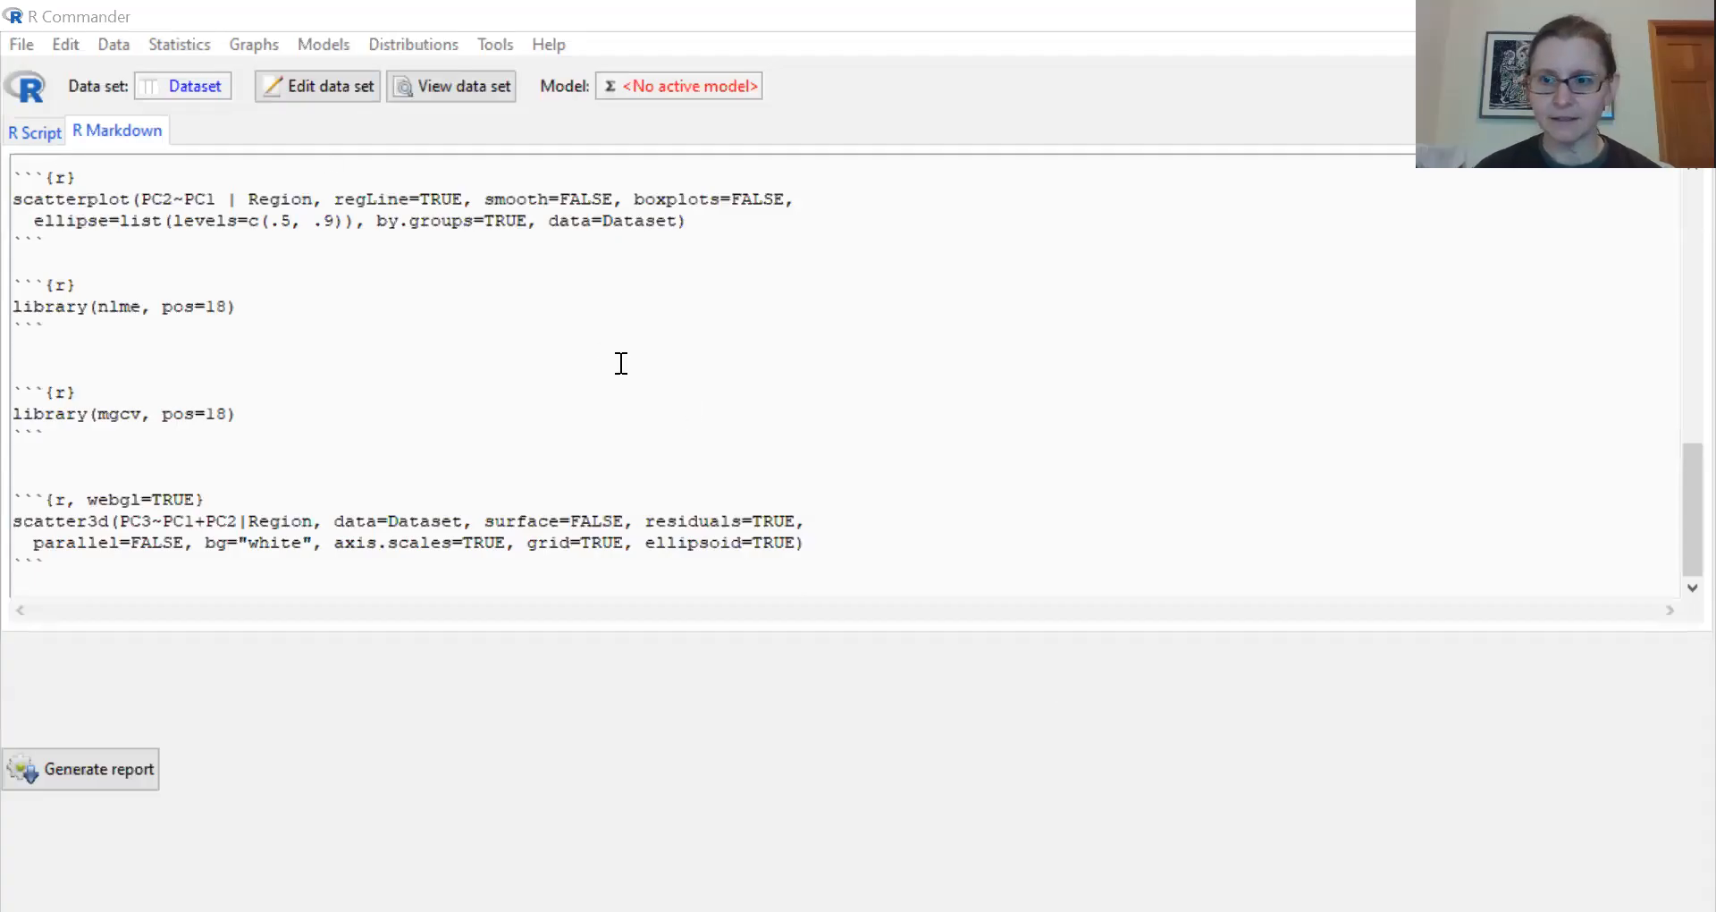
- Run a one-way ANOVA with Region as the grouping variable and PC1 as the response variable
left_click(198, 40)
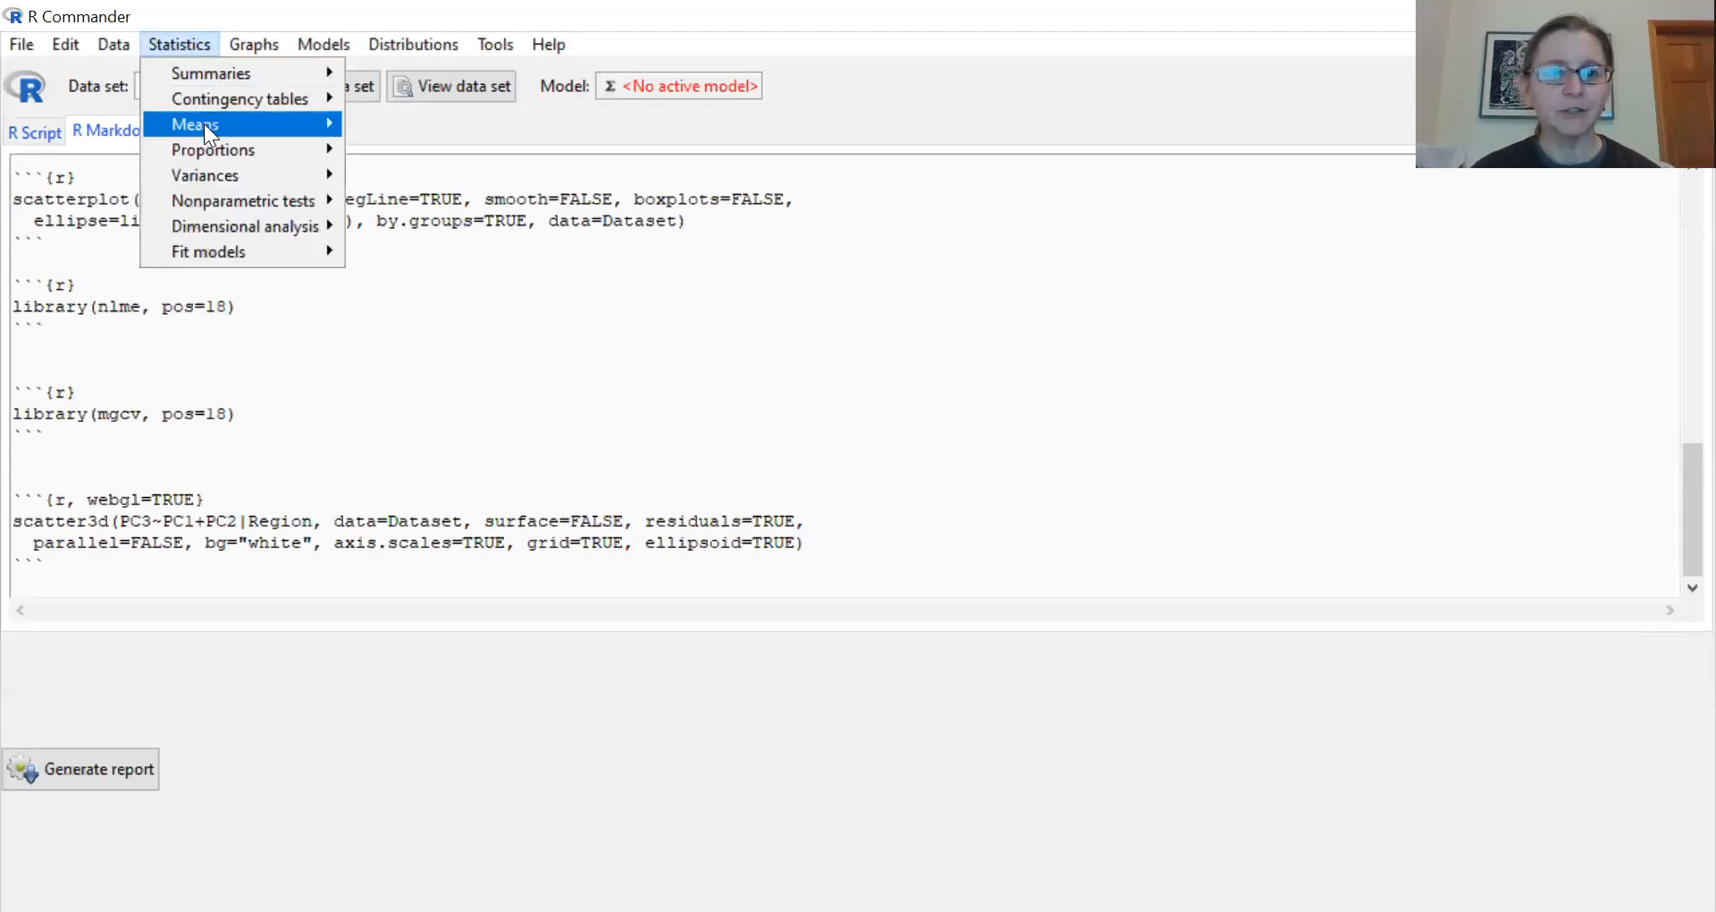
mouse_move(203, 123)
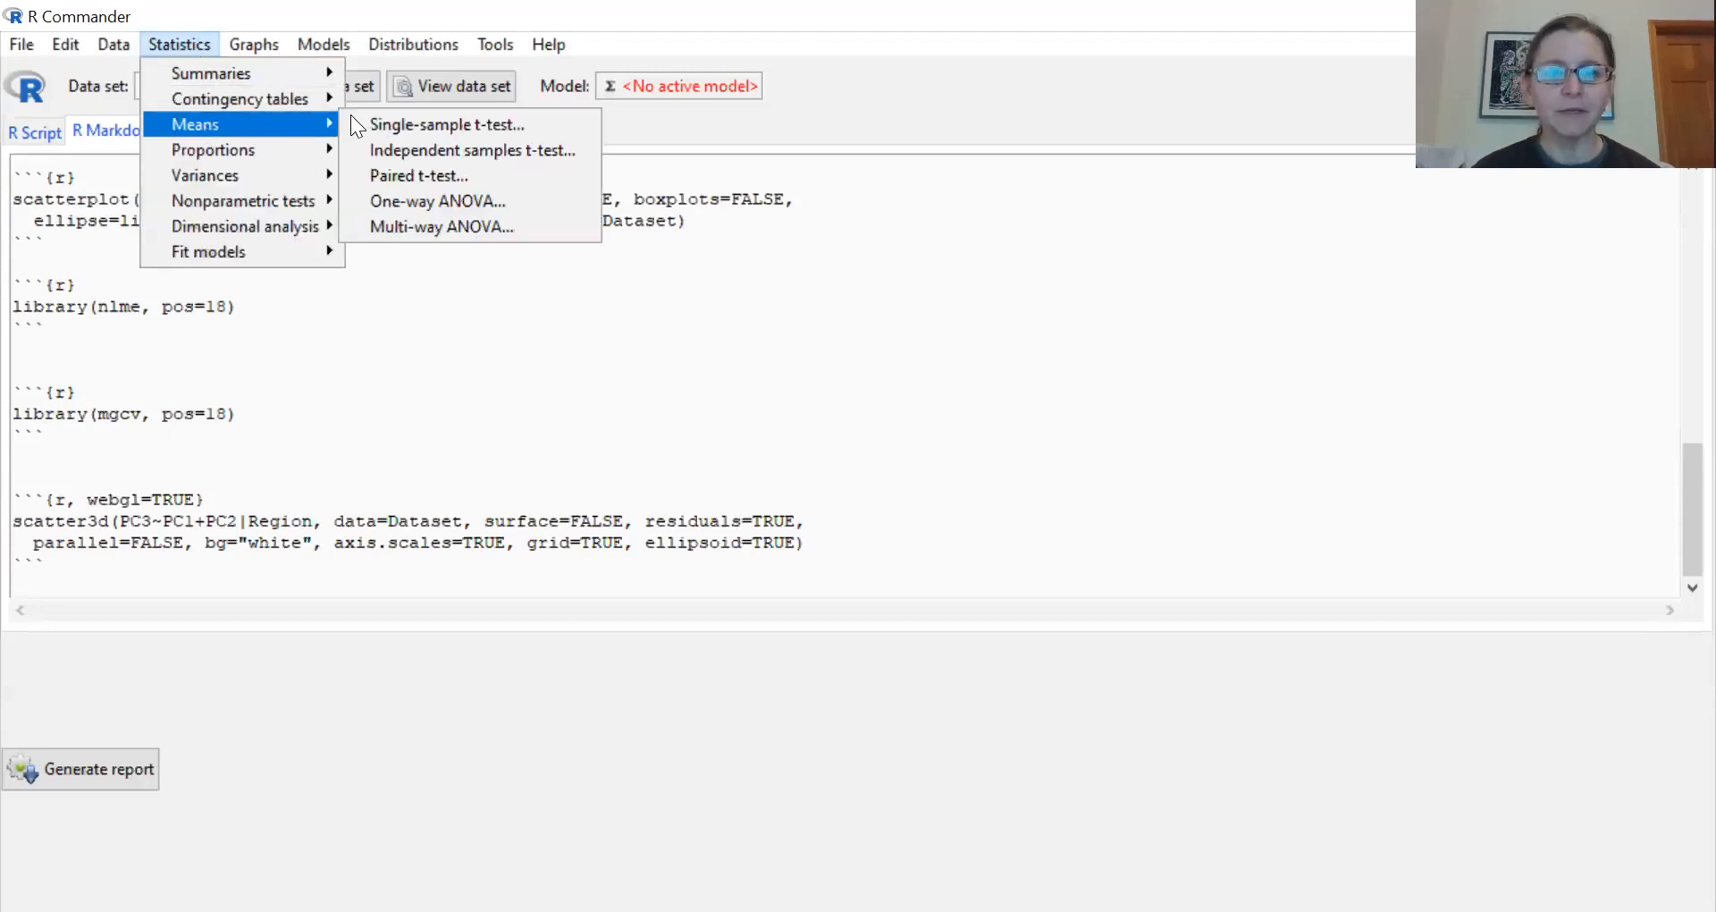
left_click(435, 200)
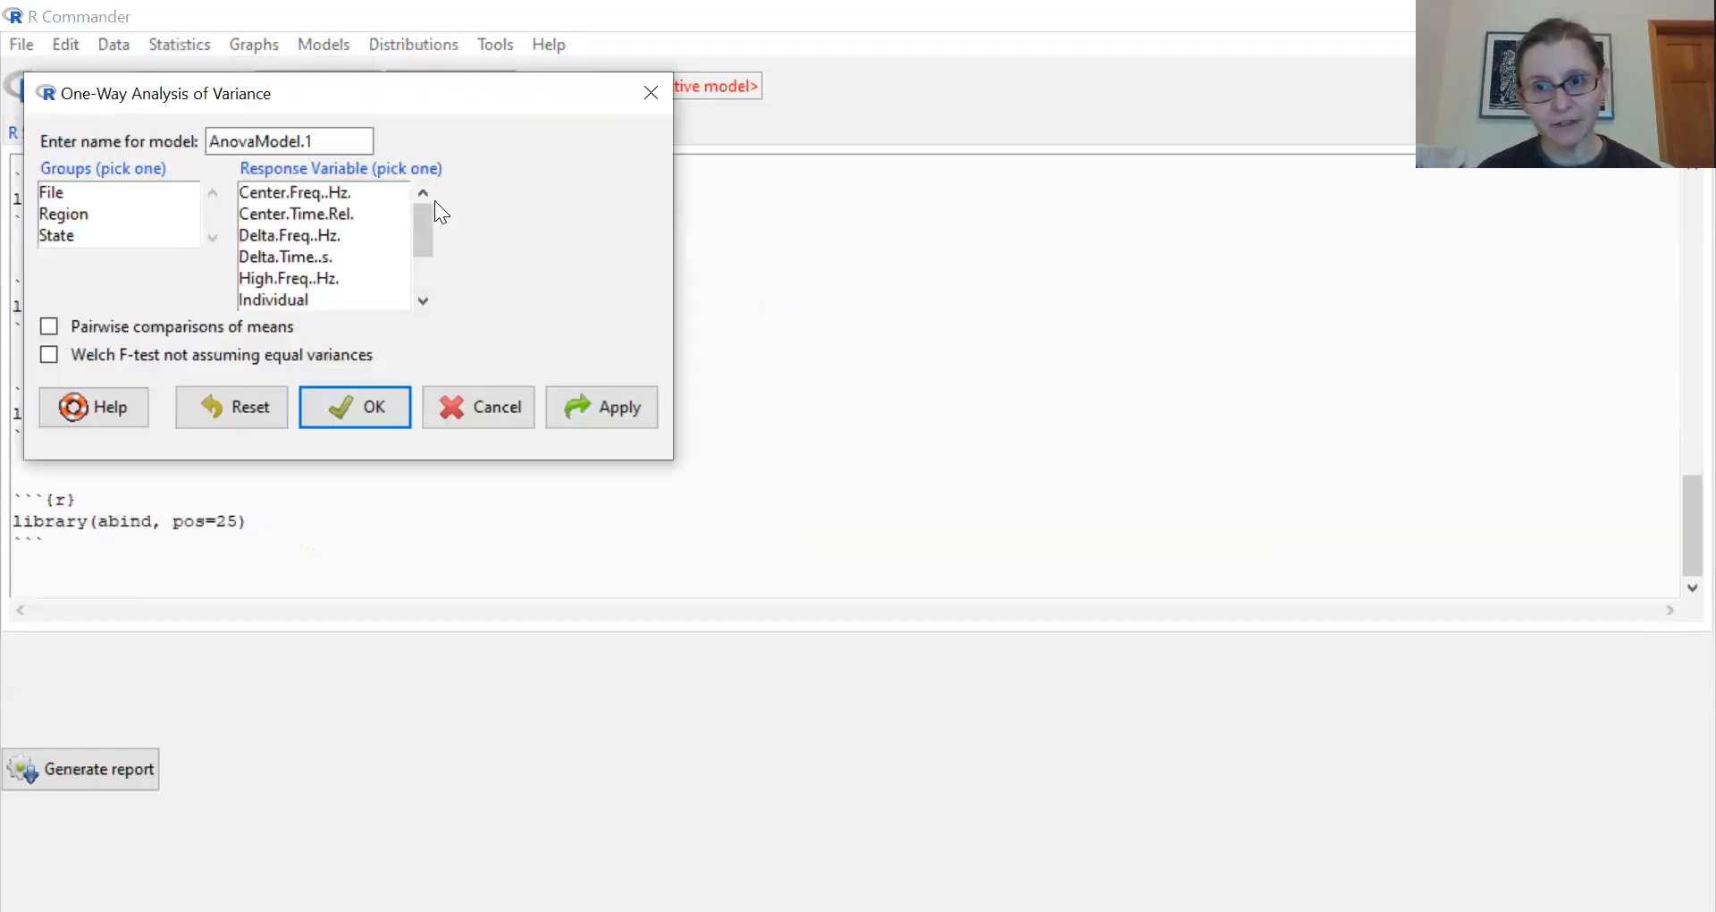
left_click(81, 215)
left_click_drag(422, 234, 425, 286)
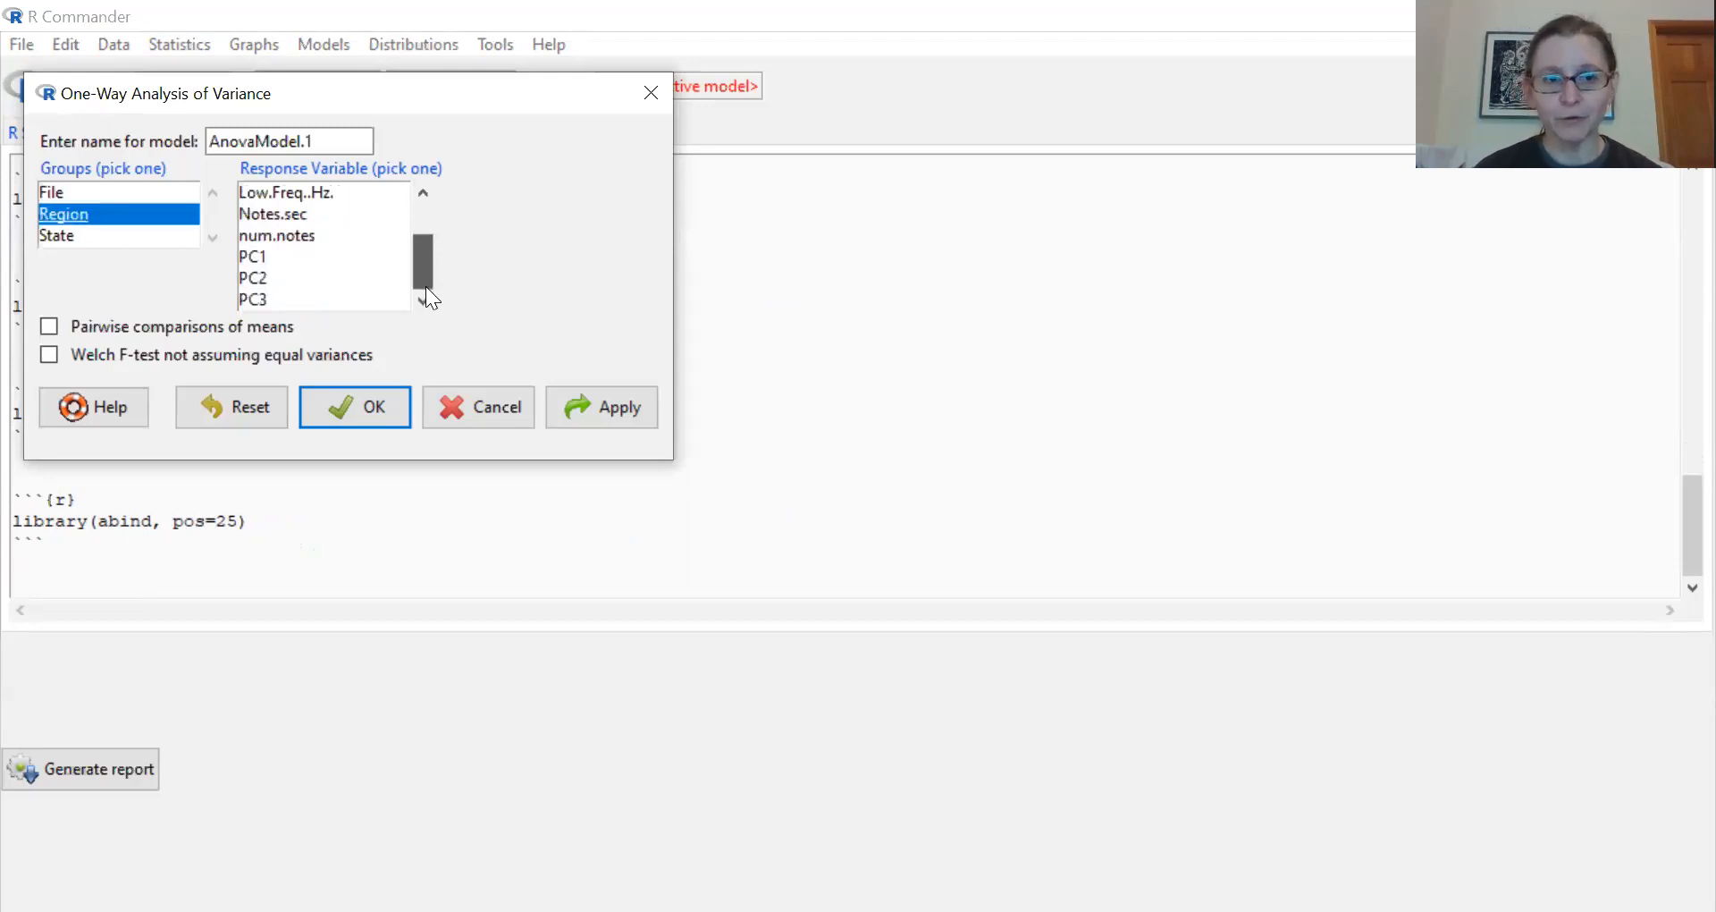
left_click(260, 277)
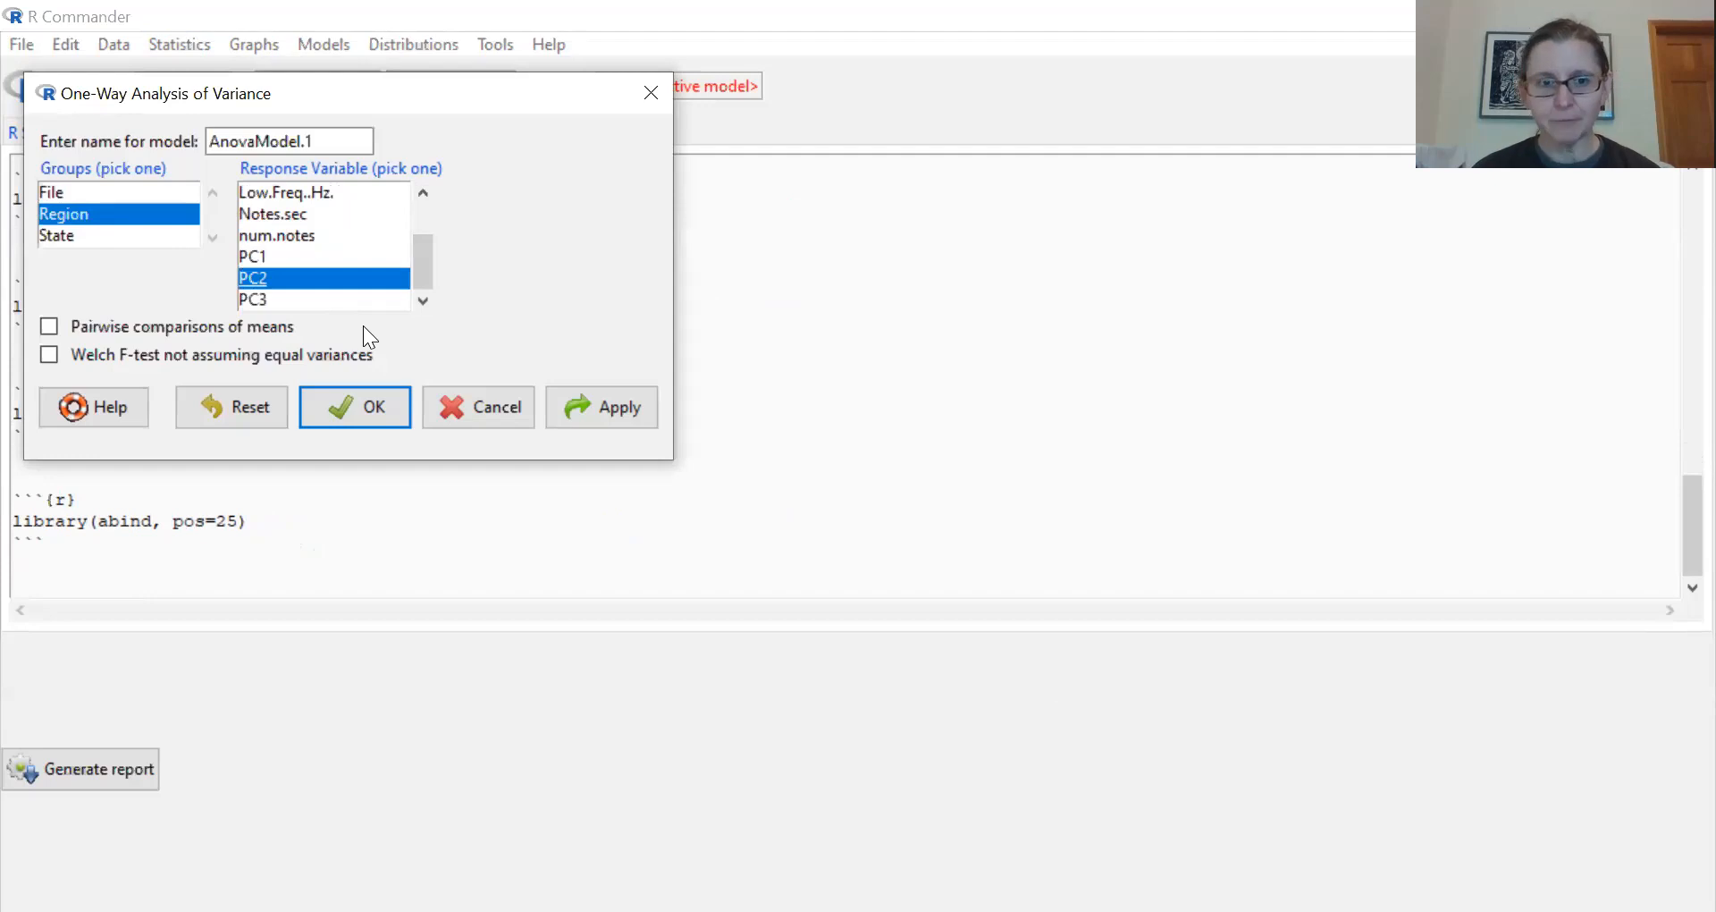
left_click(255, 257)
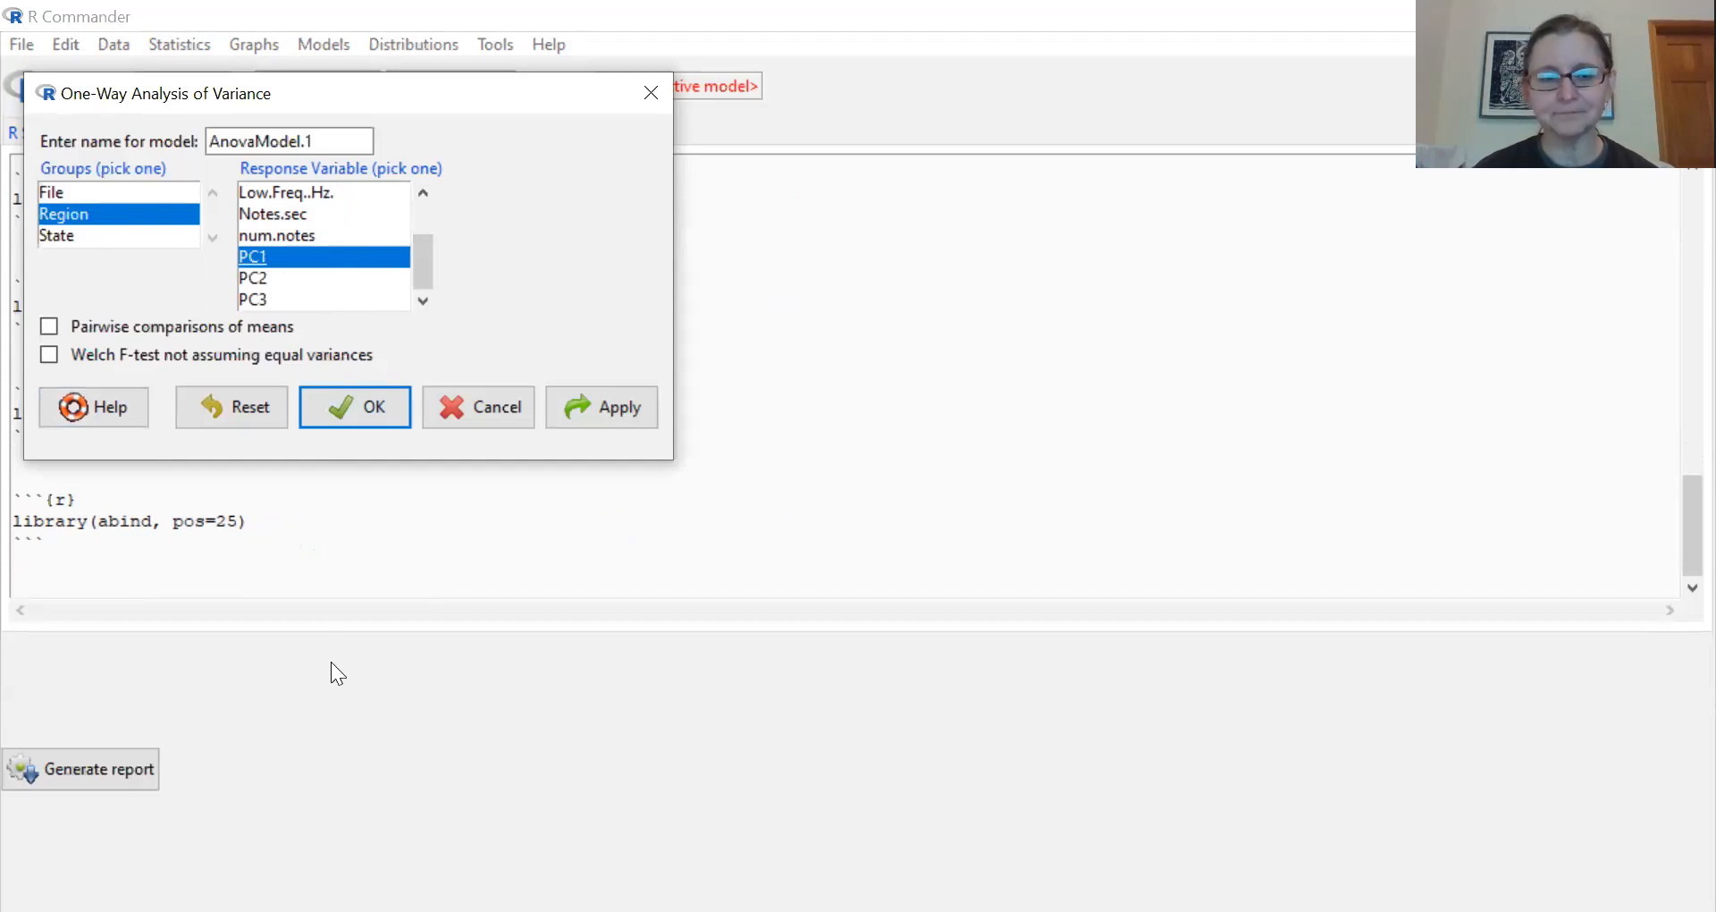
left_click(362, 416)
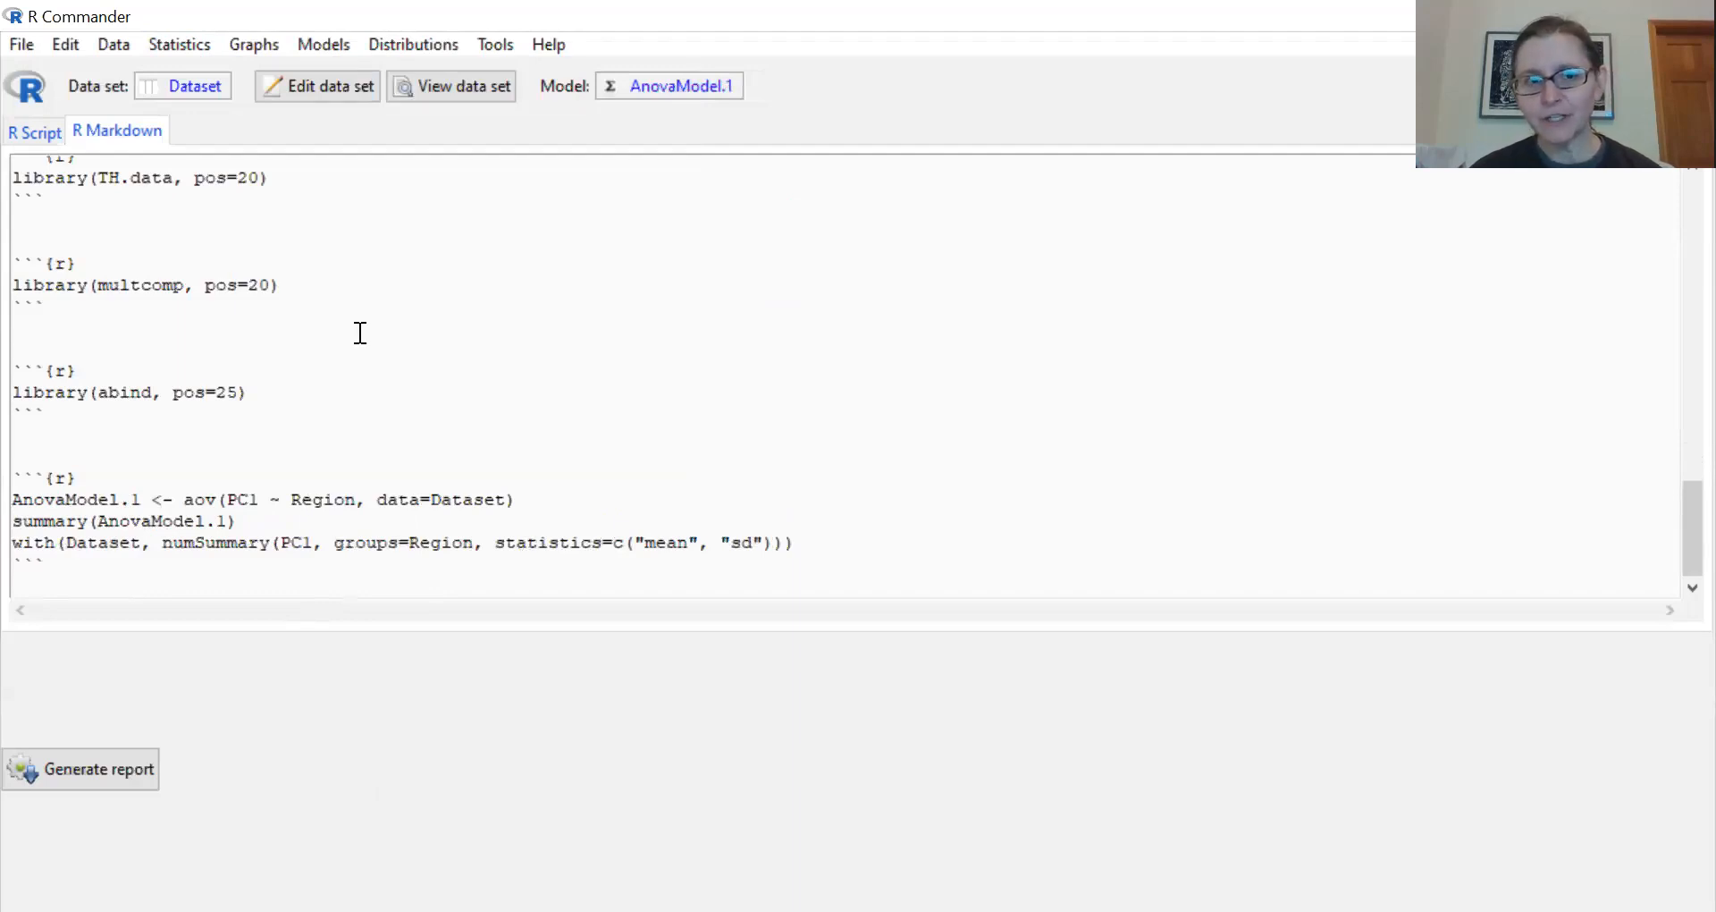
- Run a second one-way ANOVA with Region as the grouping variable and PC2 as the response variable
left_click(178, 48)
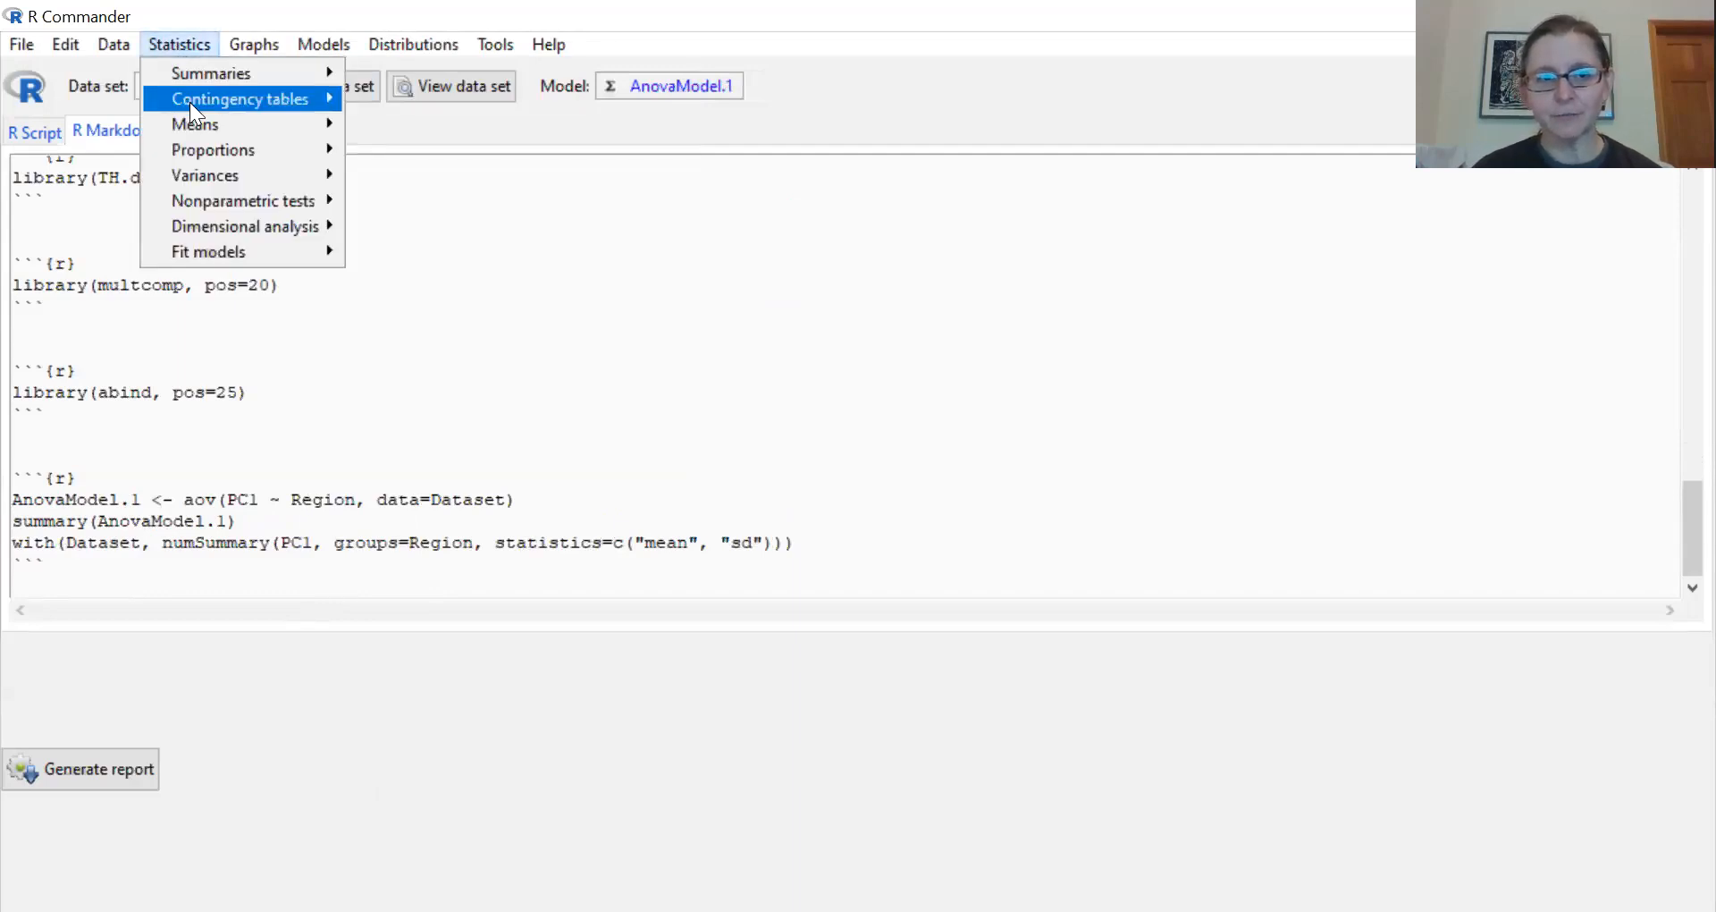
mouse_move(216, 126)
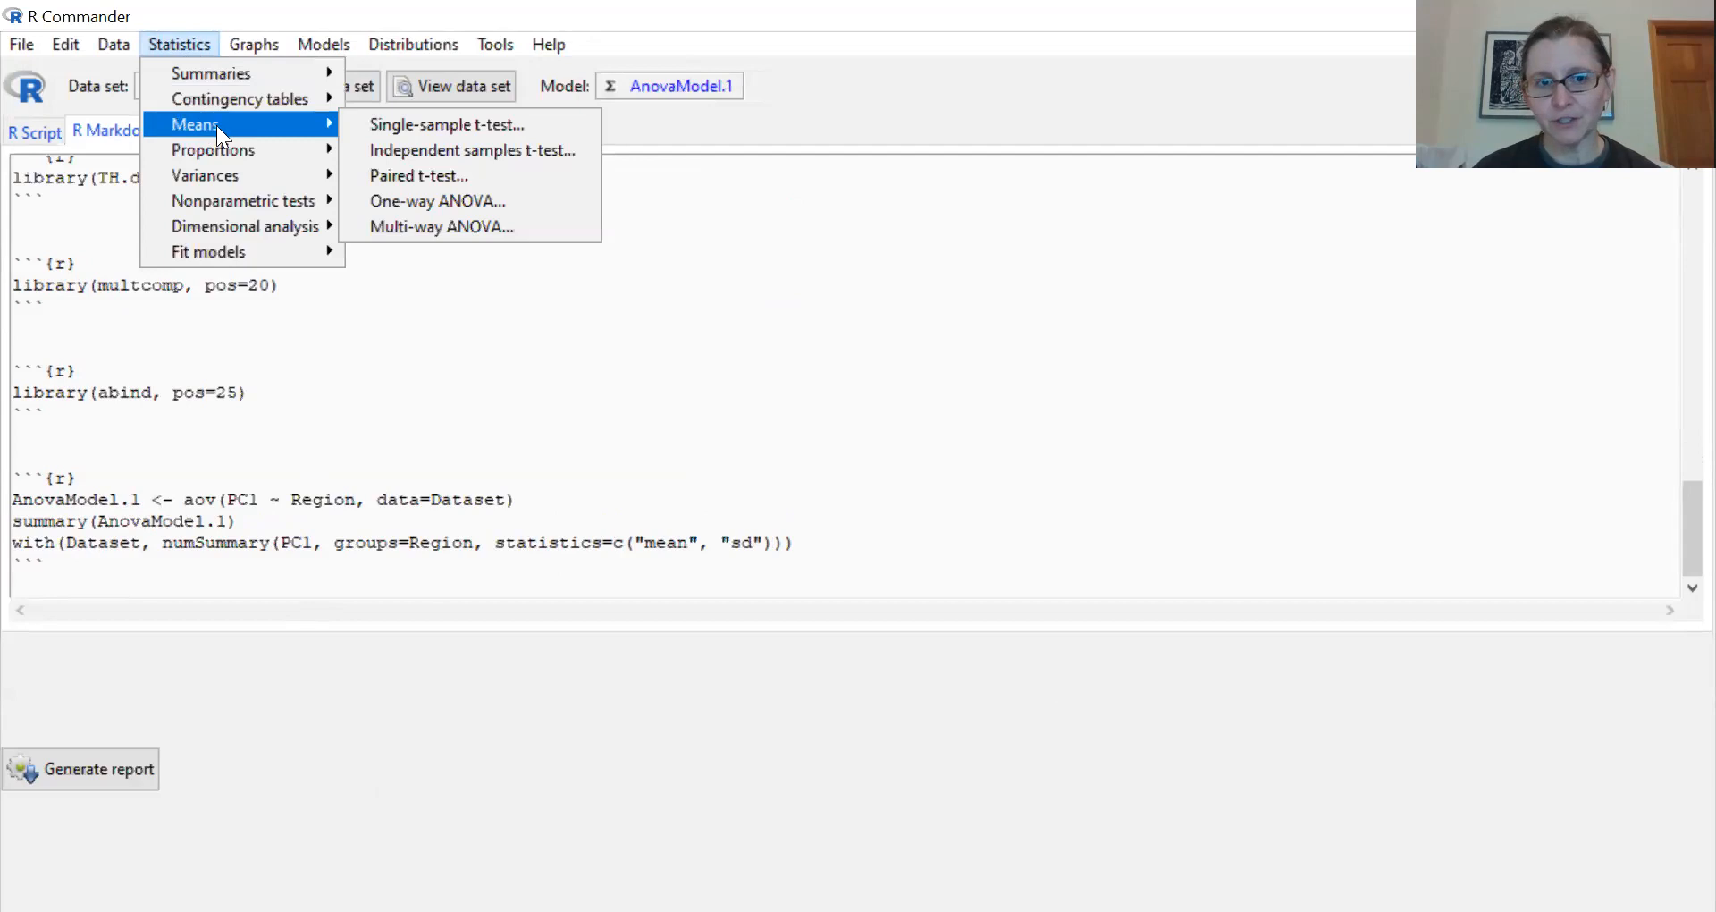
left_click(438, 201)
left_click_drag(425, 234, 424, 270)
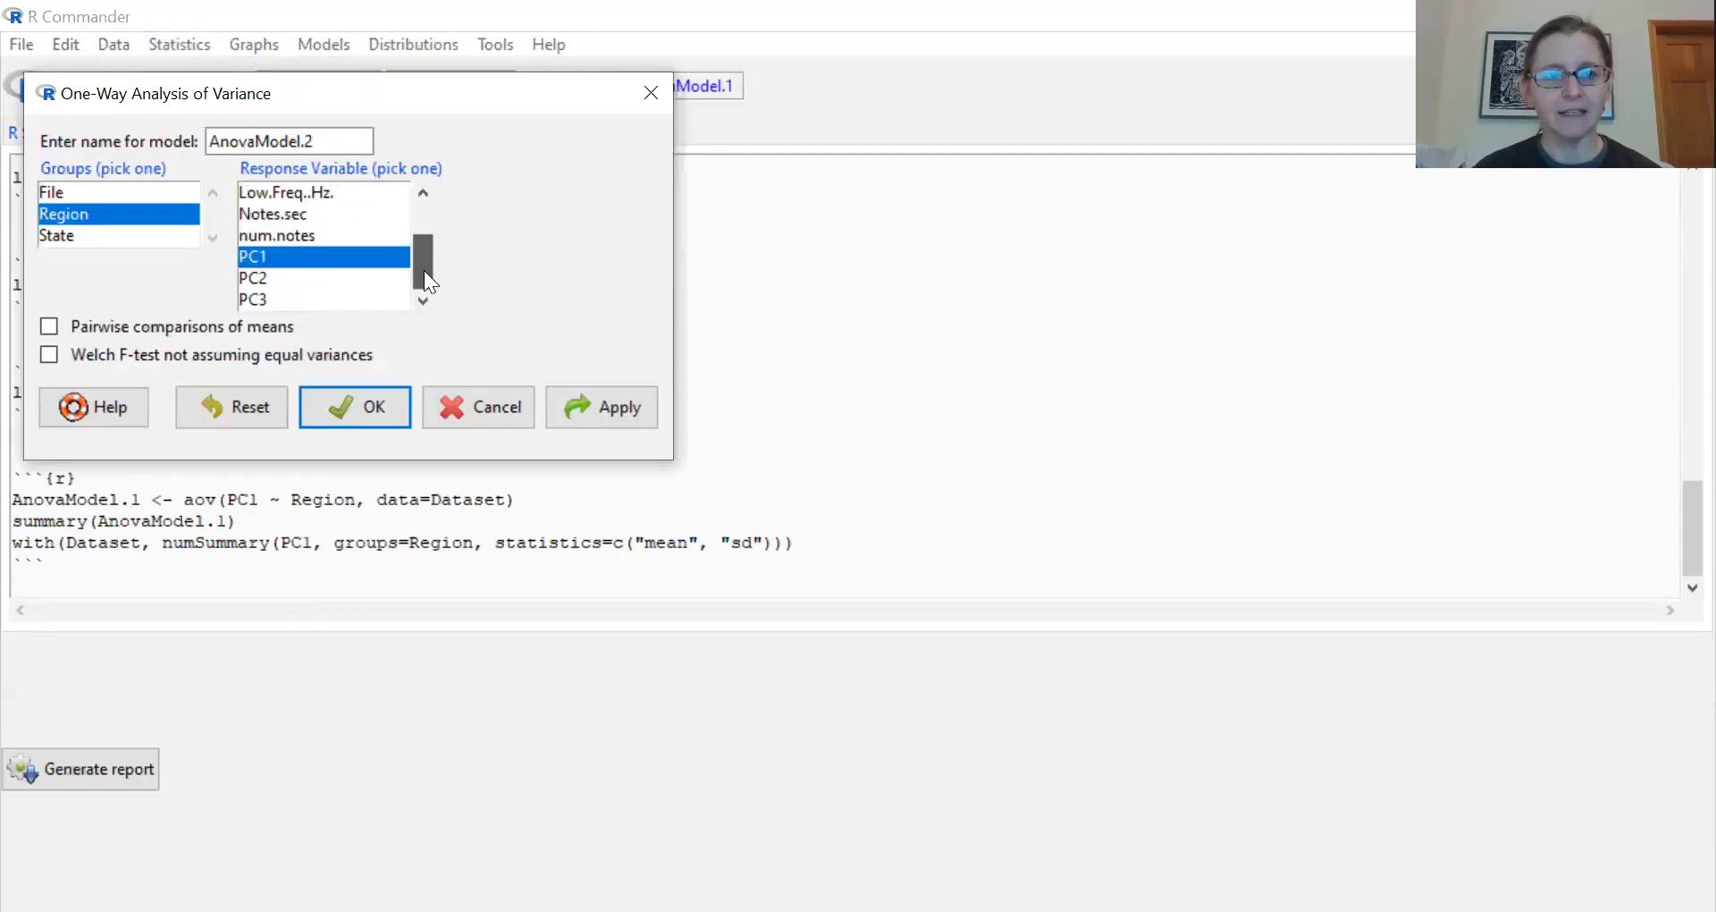
left_click(278, 277)
left_click(361, 411)
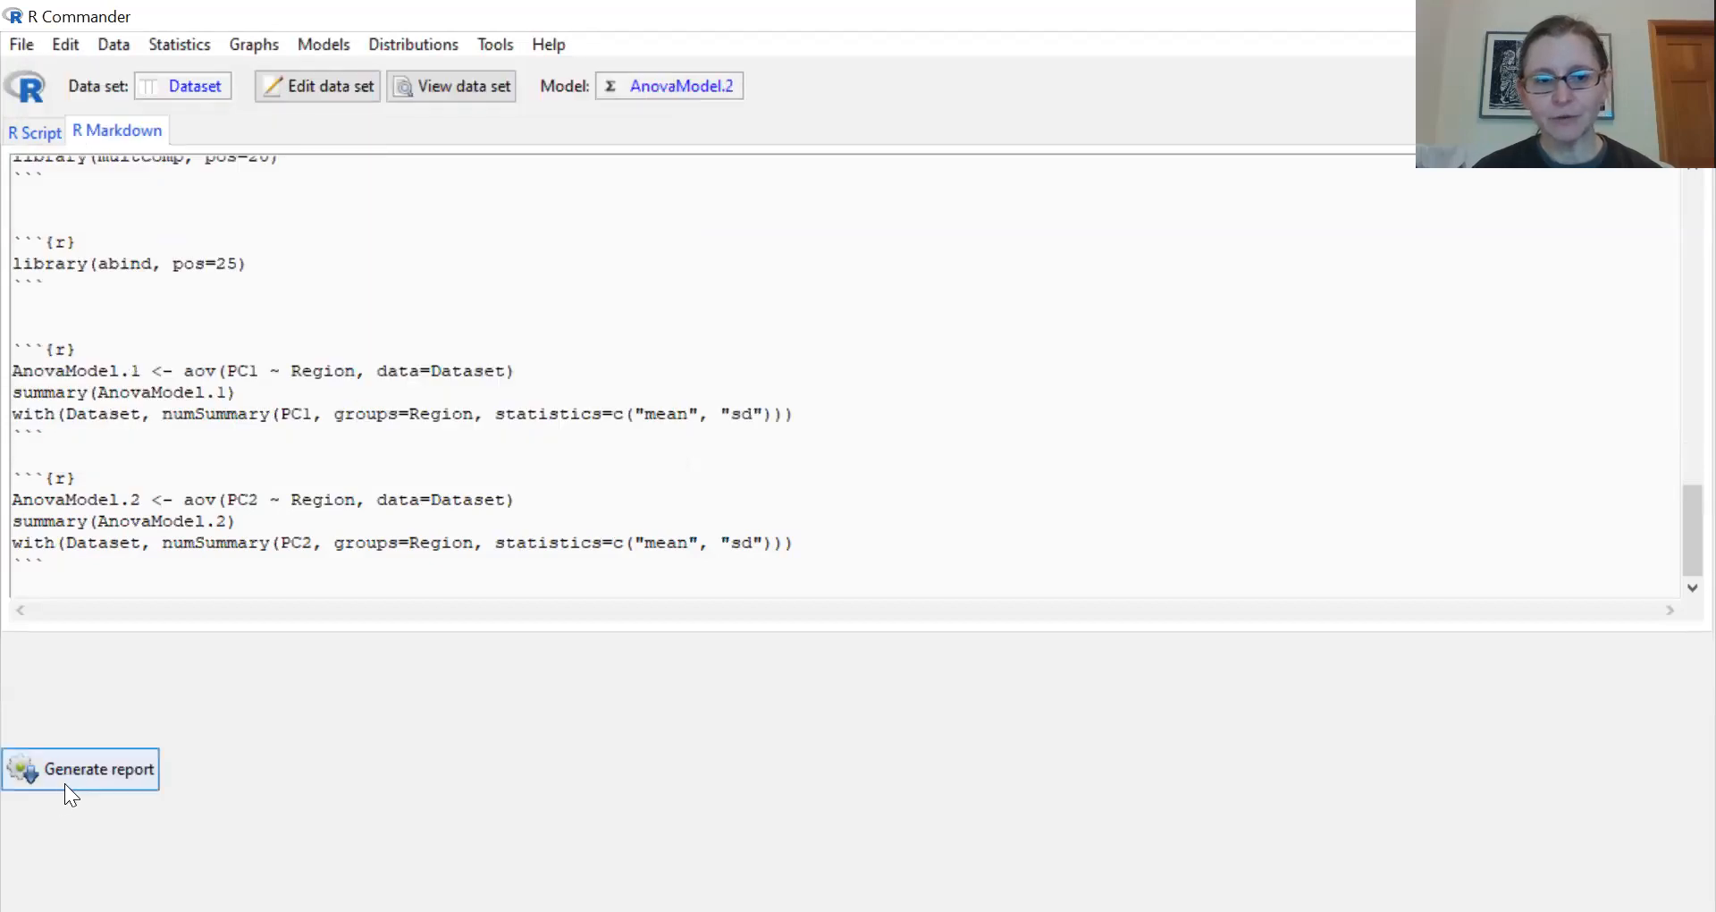
- Generate the R Markdown report of all analyses as an HTML page
left_click(64, 781)
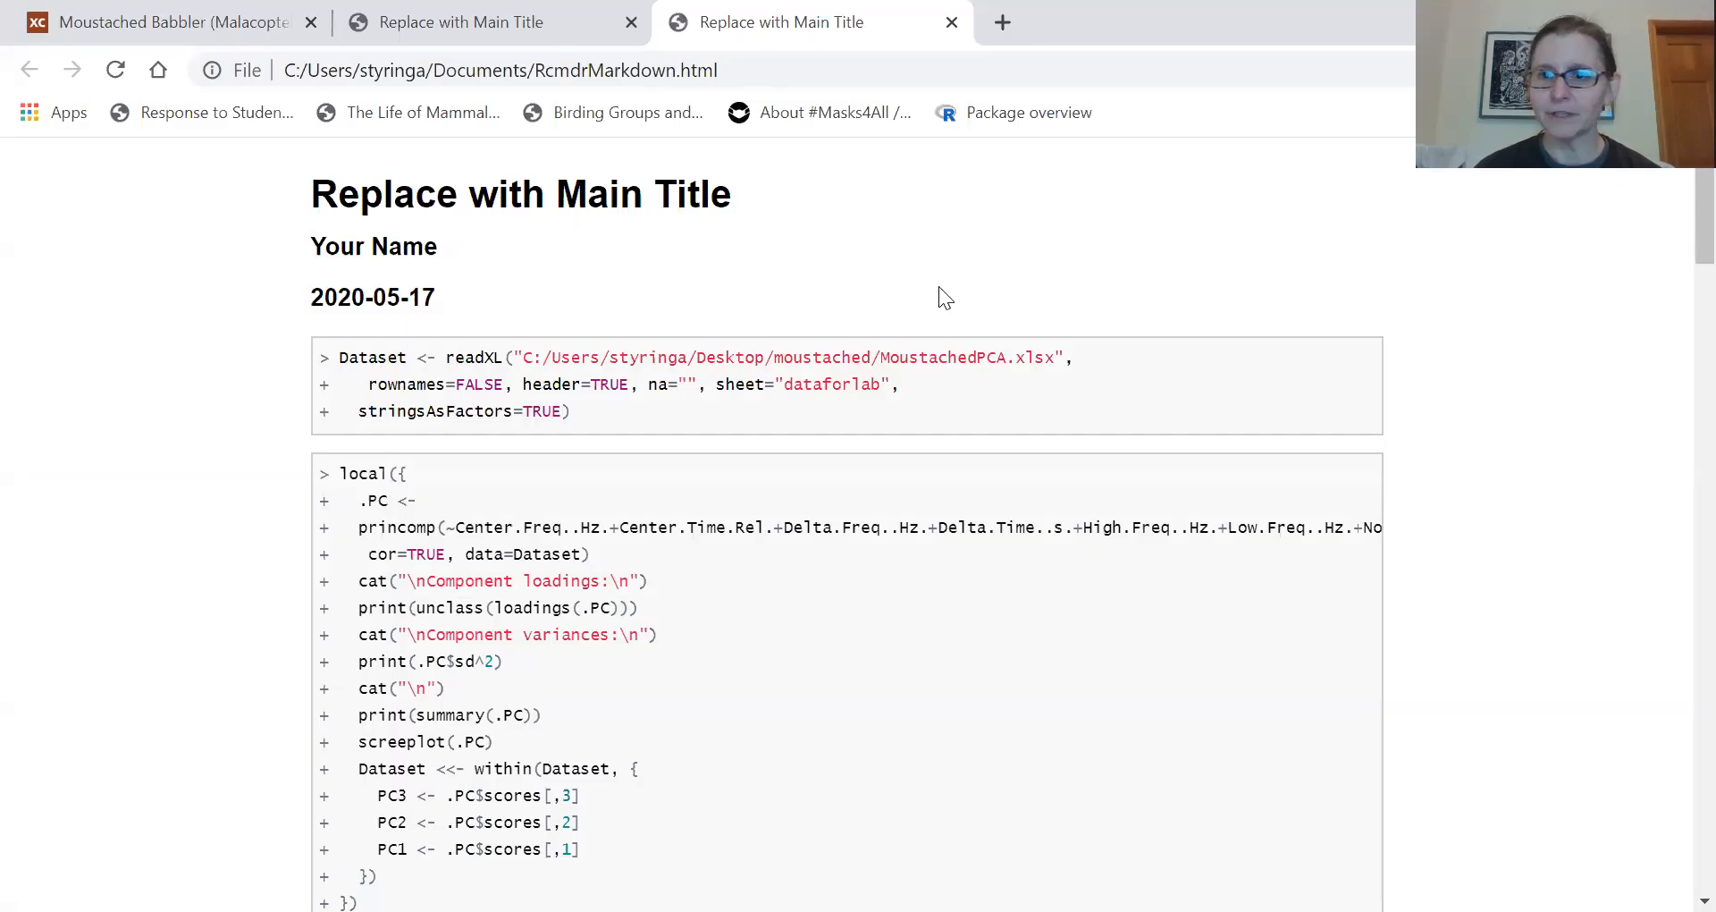
scroll(1674, 211, "down", 1)
scroll(1677, 215, "up", 1)
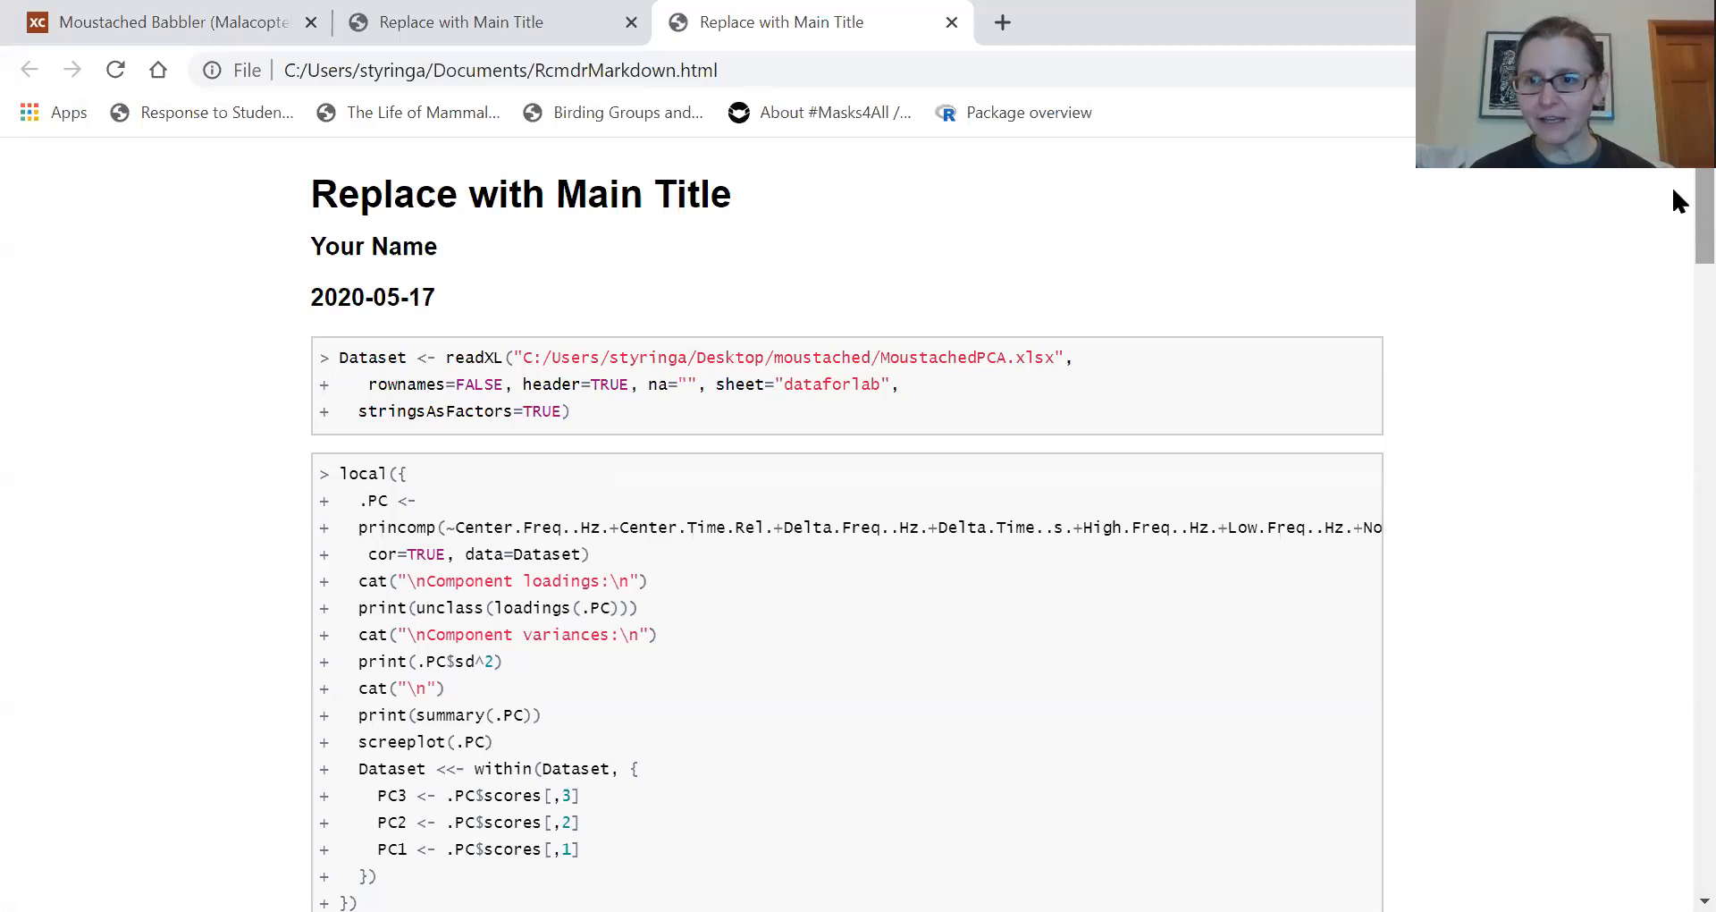
- Review the report from the component loadings and plots through to the PC1 and PC2 ANOVA tables and group means by Region
scroll(1676, 189, "down", 6)
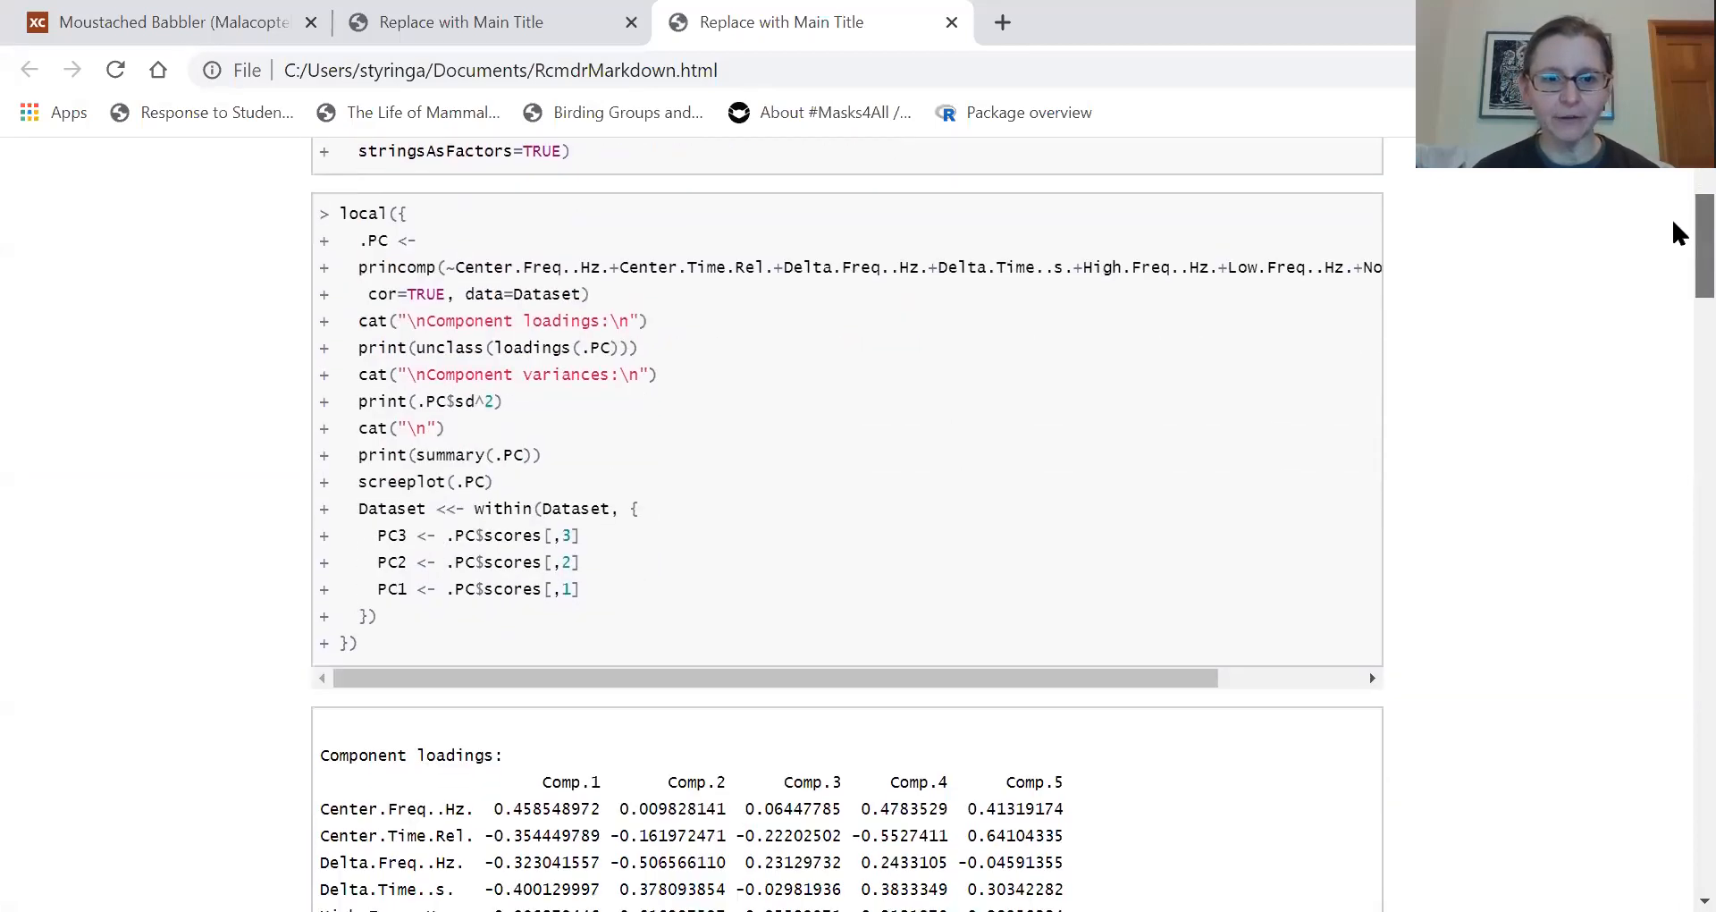
scroll(1675, 279, "down", 9)
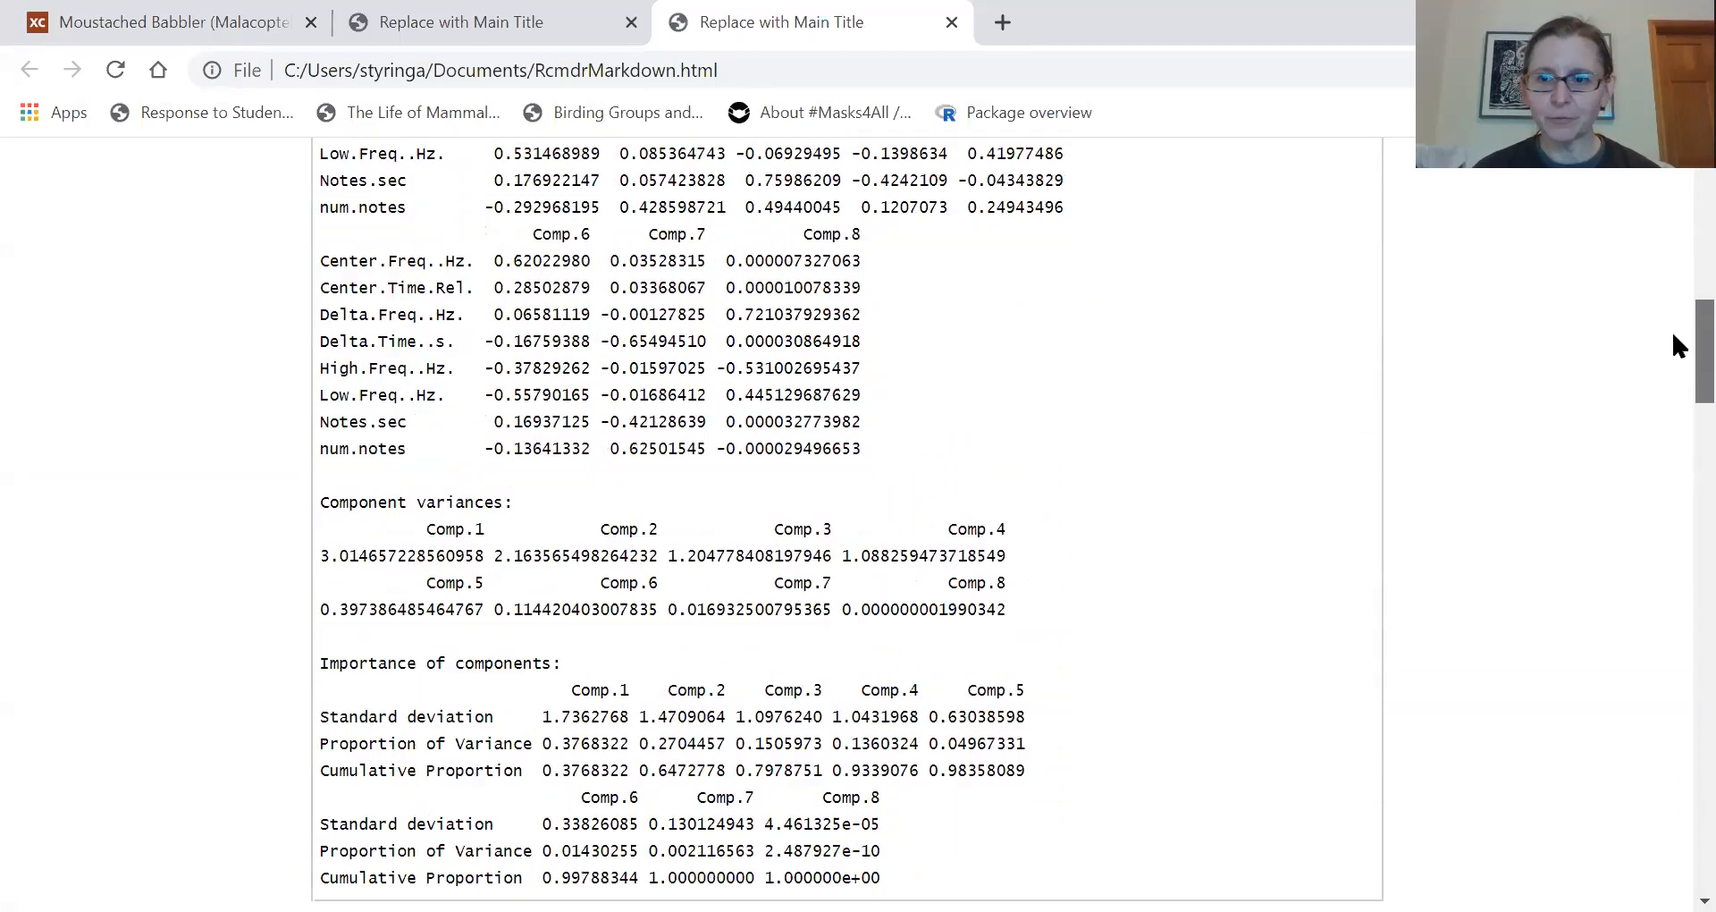
scroll(1673, 386, "down", 9)
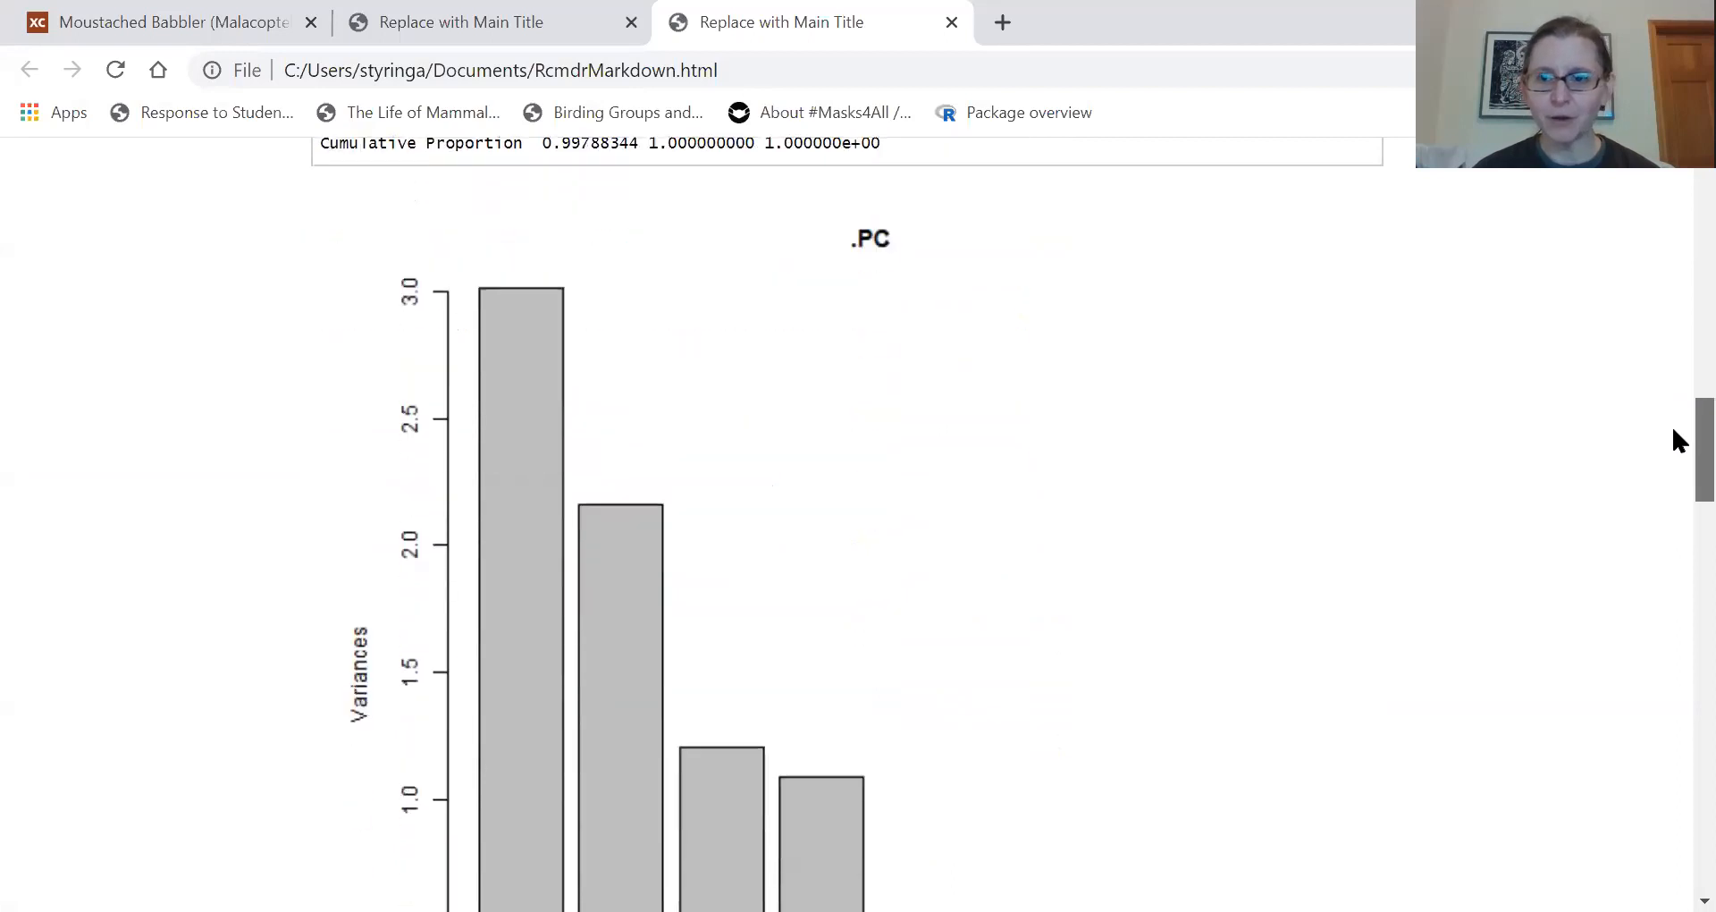
scroll(1678, 490, "down", 5)
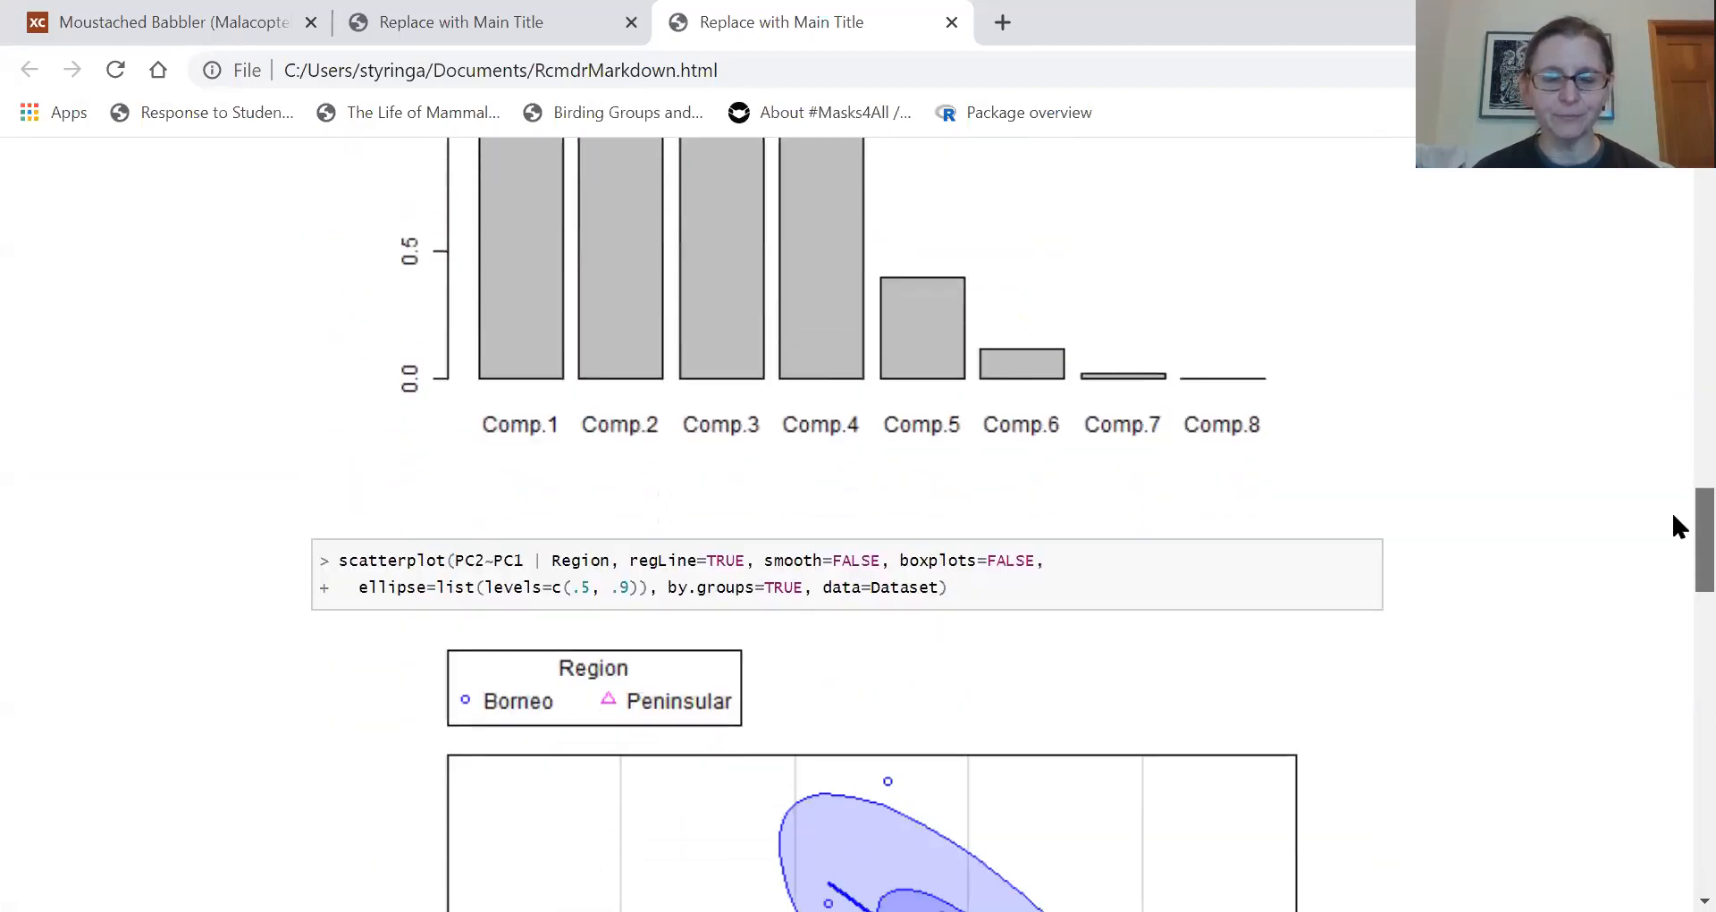
scroll(1676, 545, "down", 4)
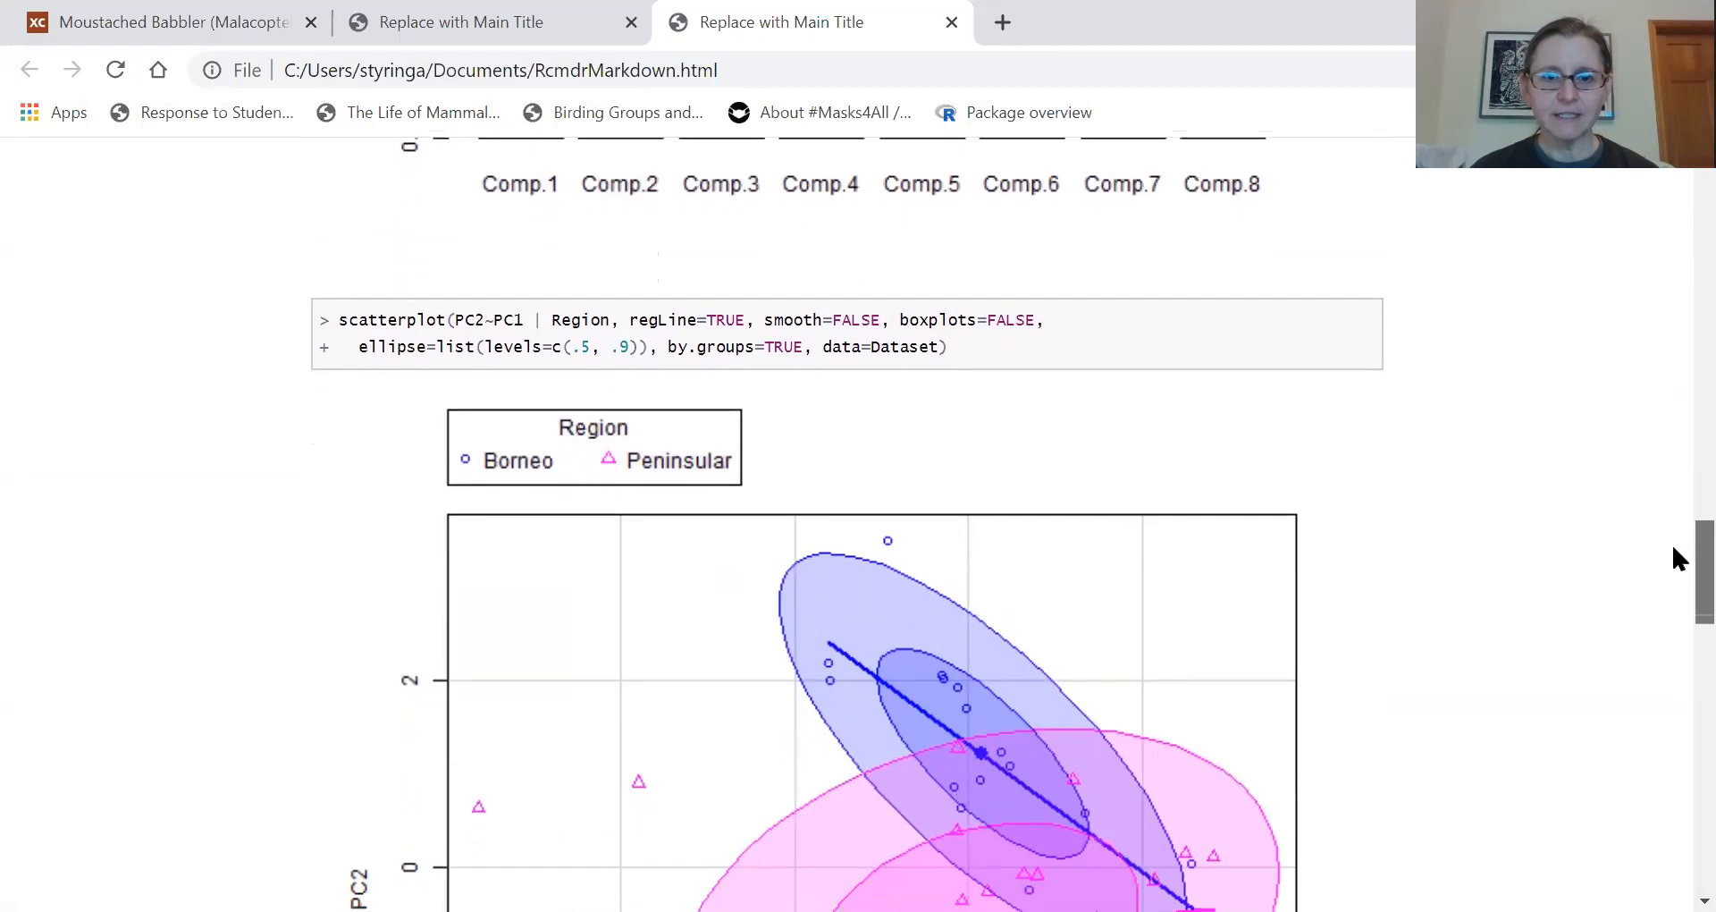
left_click_drag(1673, 577, 1674, 801)
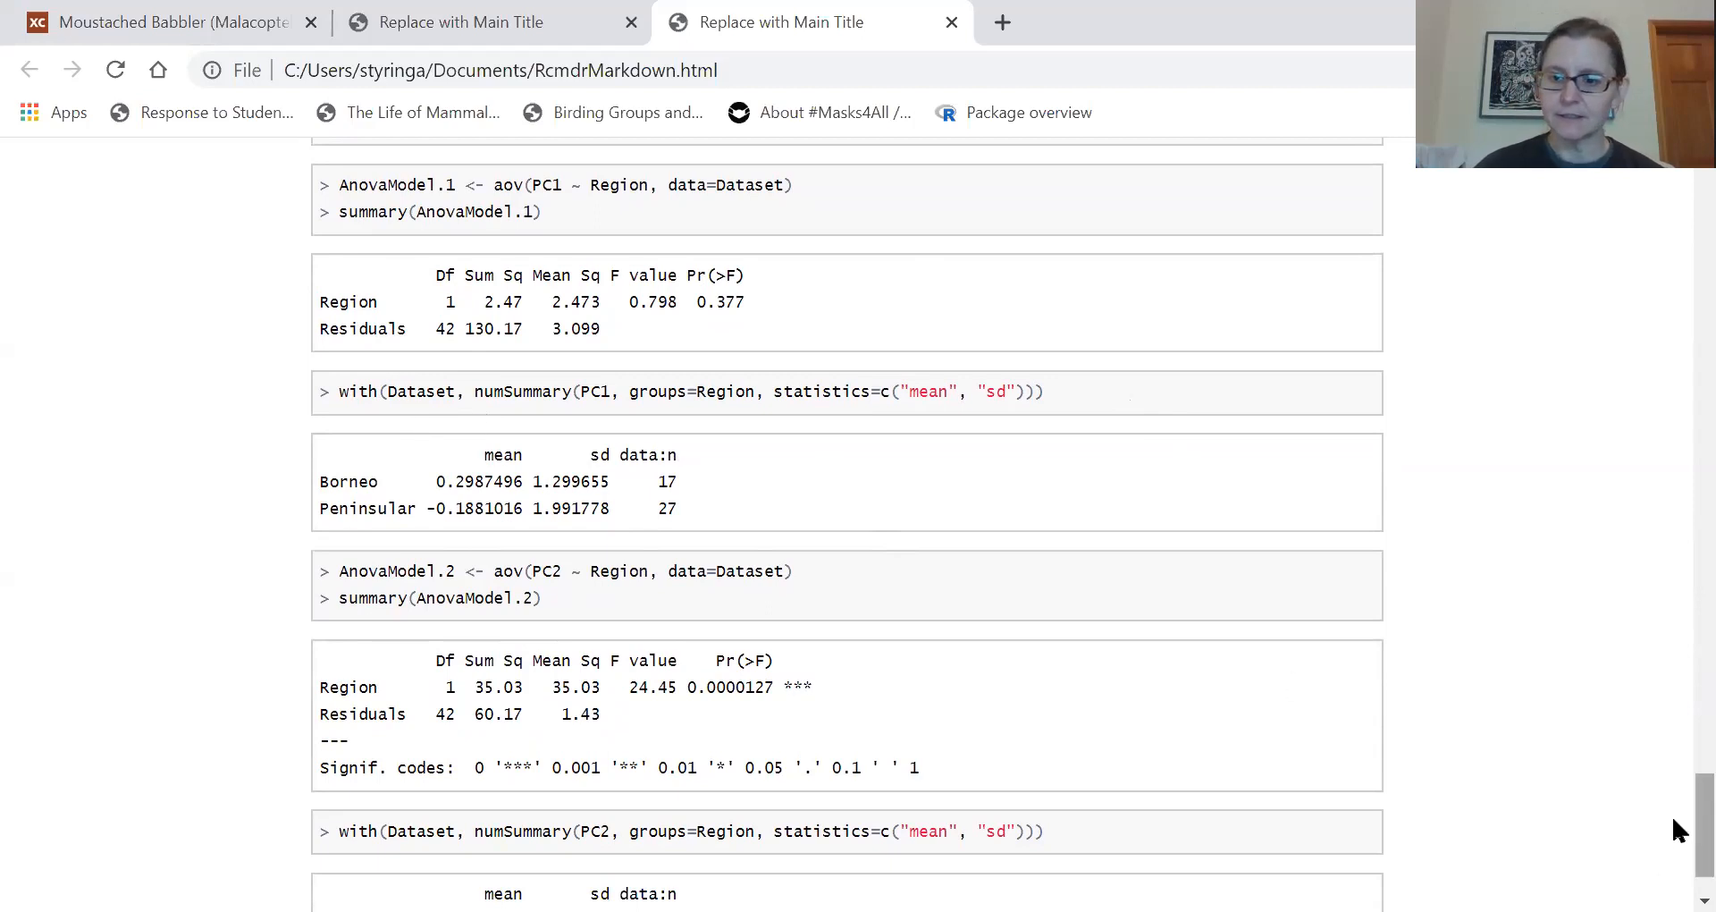
scroll(1679, 861, "down", 1)
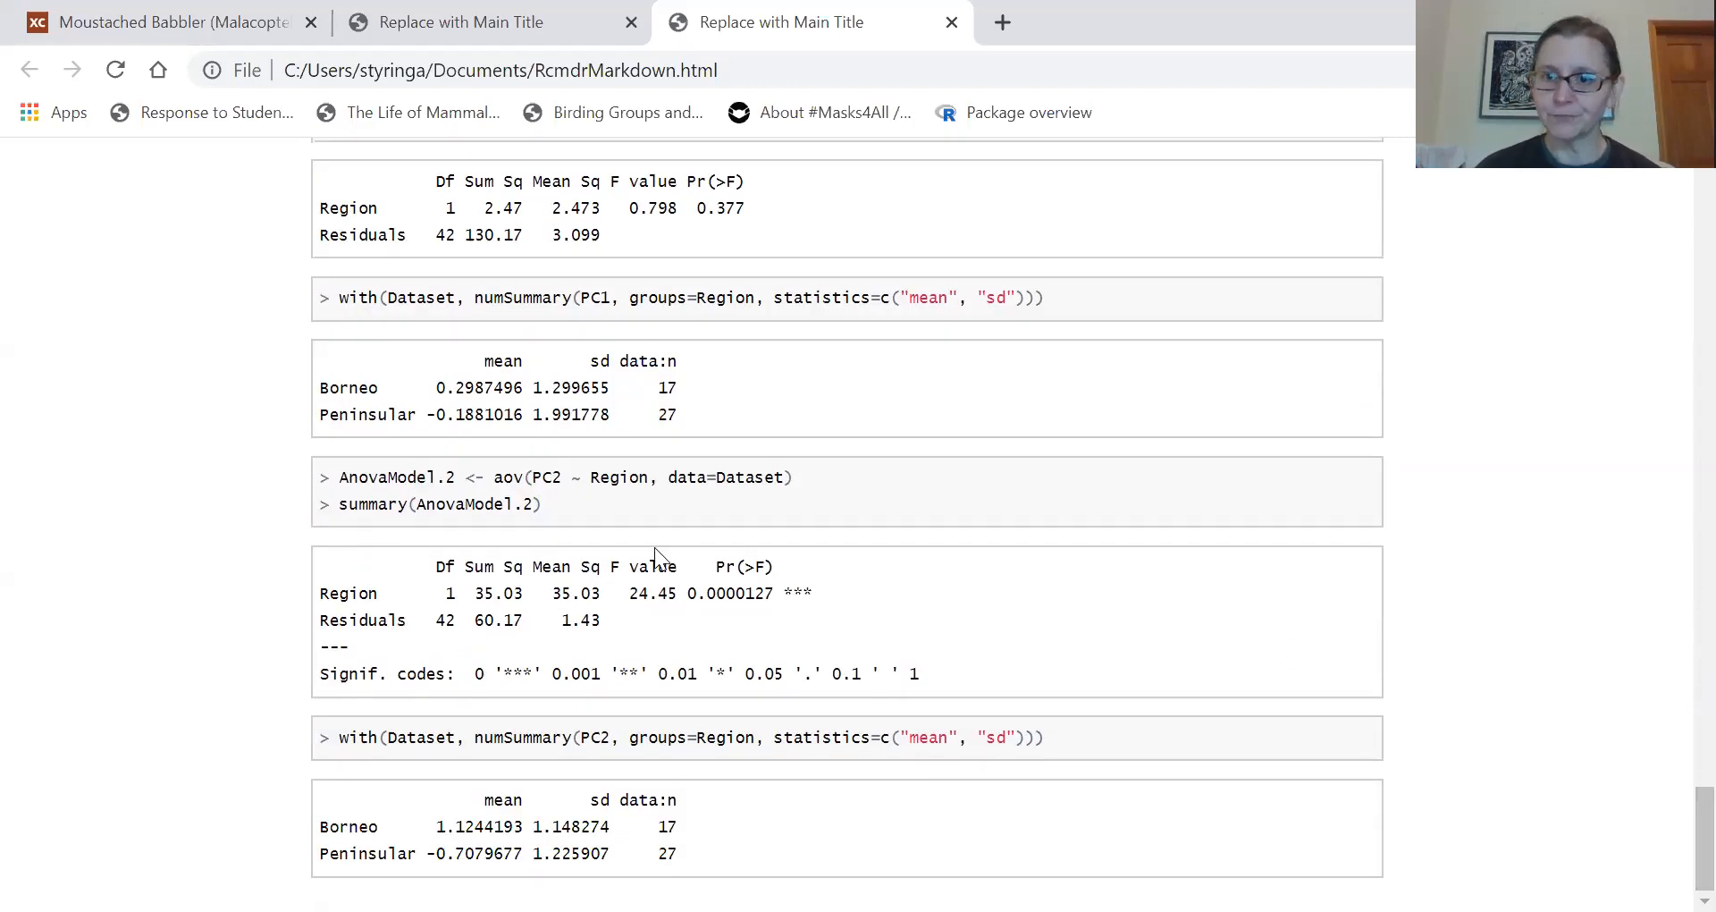